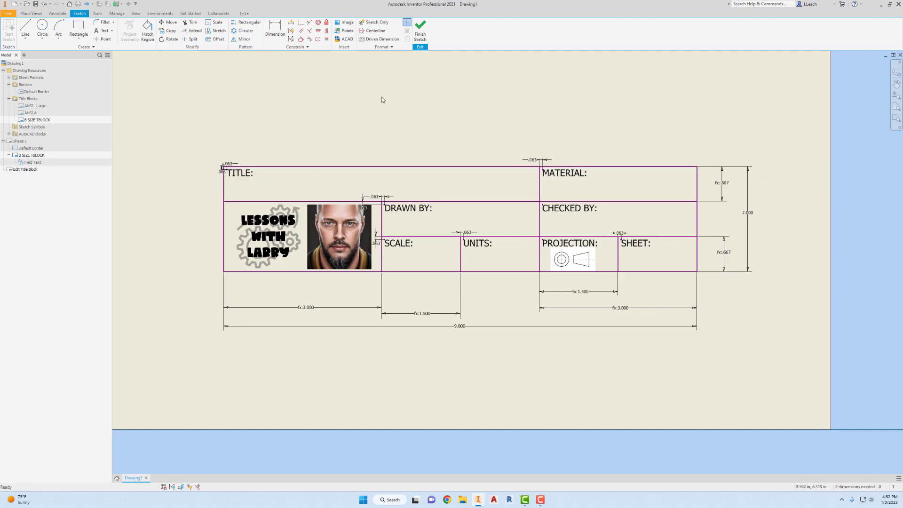
# Step: Start a text in the title block's TITLE cell and set its text height to .1875 in
pyautogui.click(104, 30)
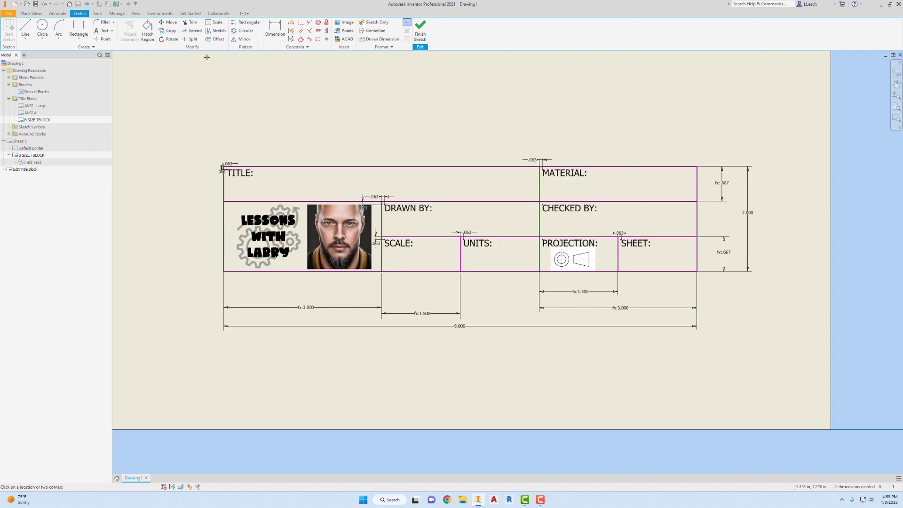
pyautogui.click(380, 184)
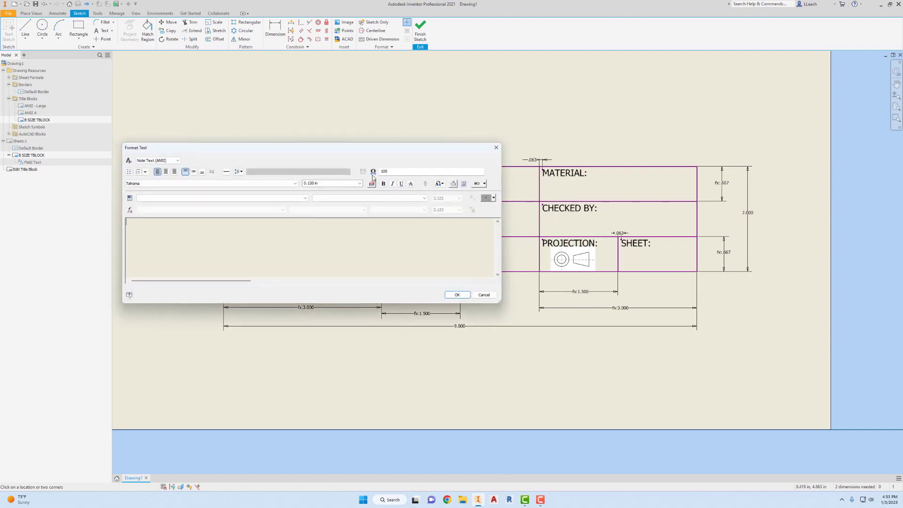
pyautogui.moveTo(379, 155); pyautogui.dragTo(630, 264)
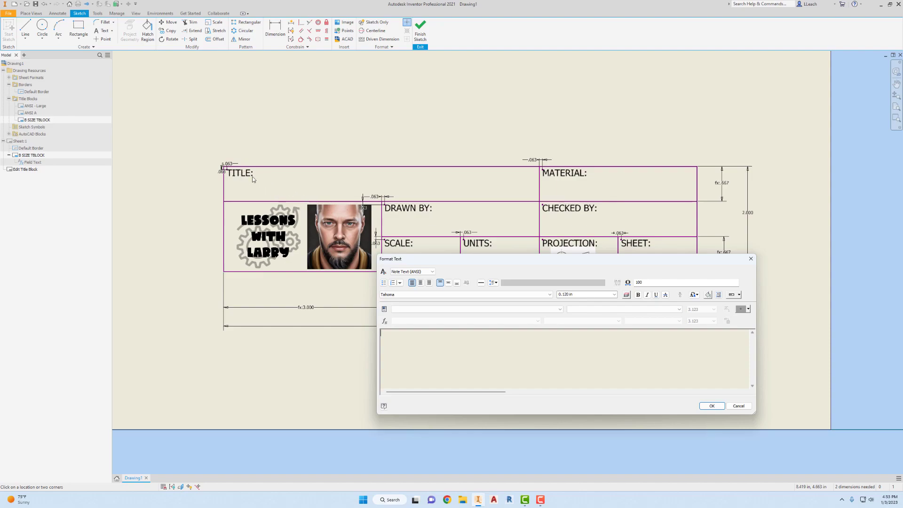
pyautogui.click(614, 295)
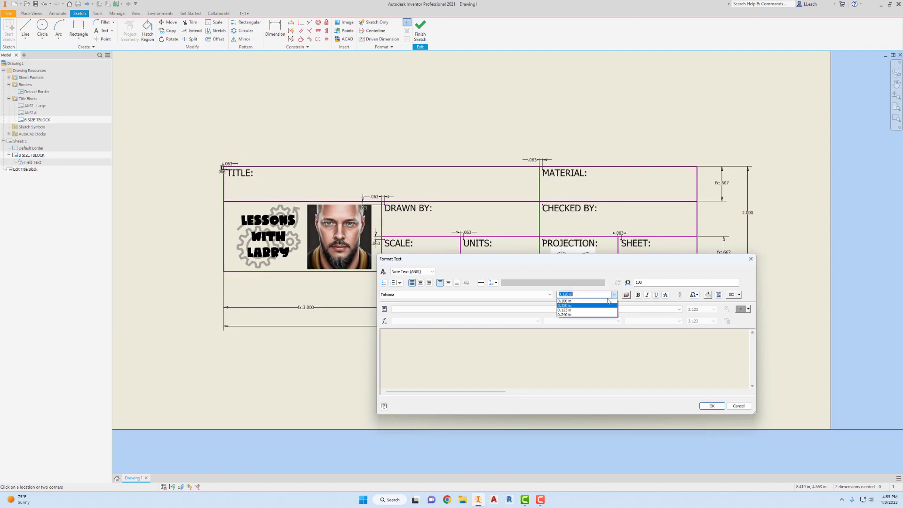
pyautogui.click(592, 295)
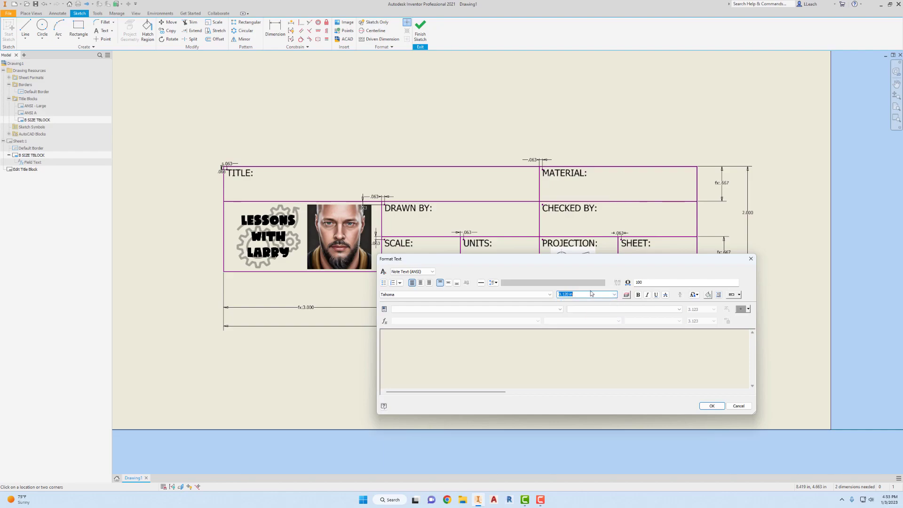
pyautogui.write('.1875')
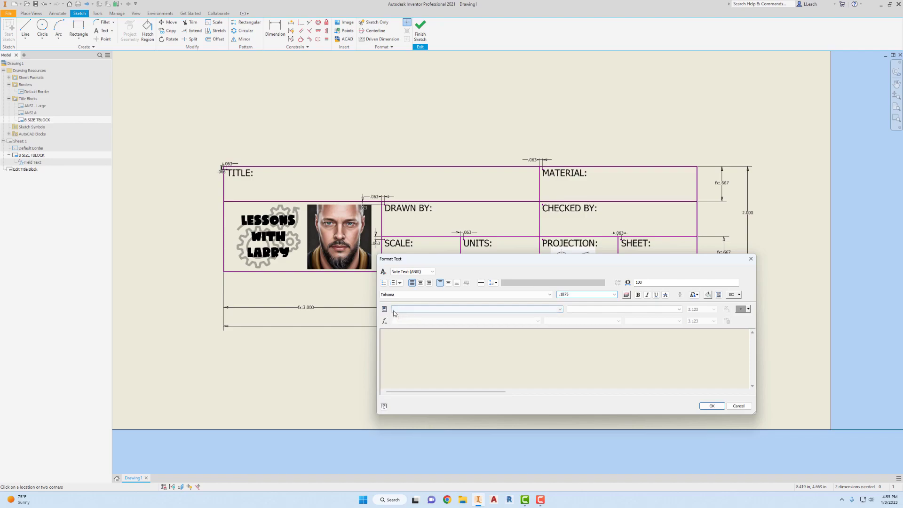
# Step: Insert the TITLE property from Properties - Model into the text
pyautogui.click(414, 310)
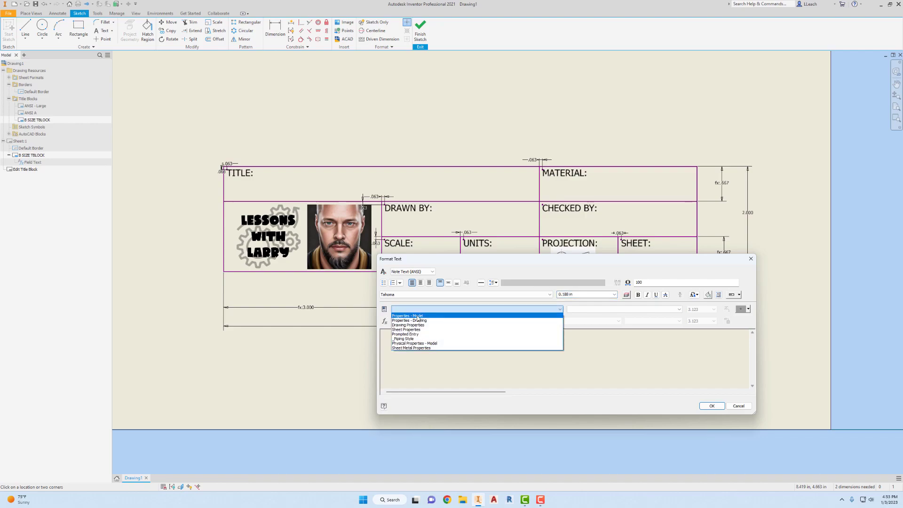
pyautogui.click(421, 316)
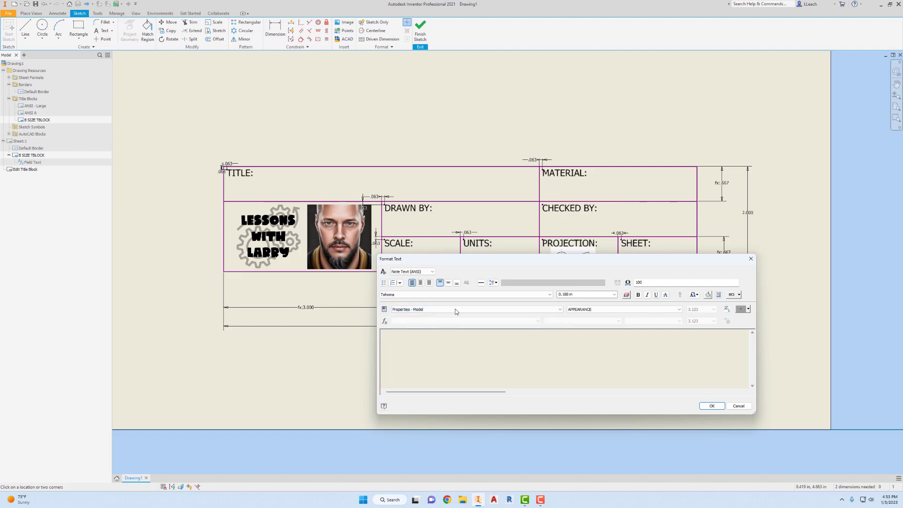
pyautogui.click(604, 309)
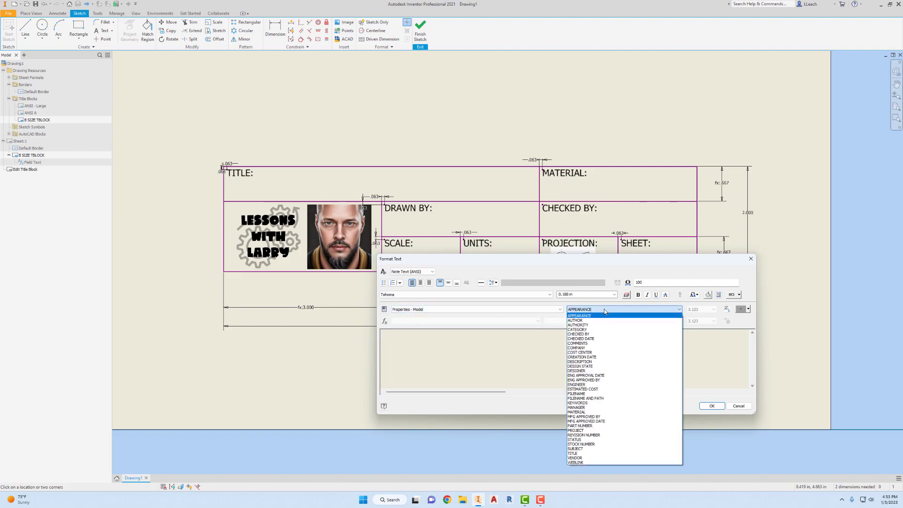
pyautogui.click(575, 454)
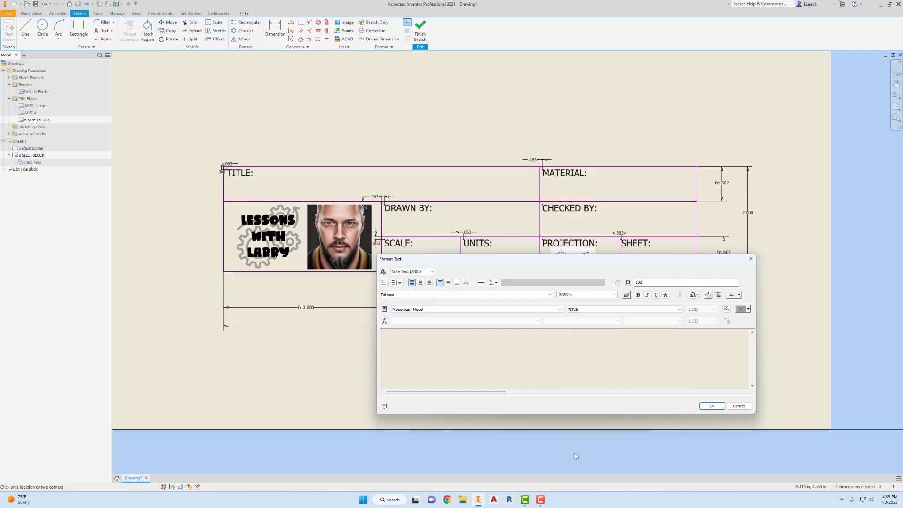
pyautogui.click(726, 309)
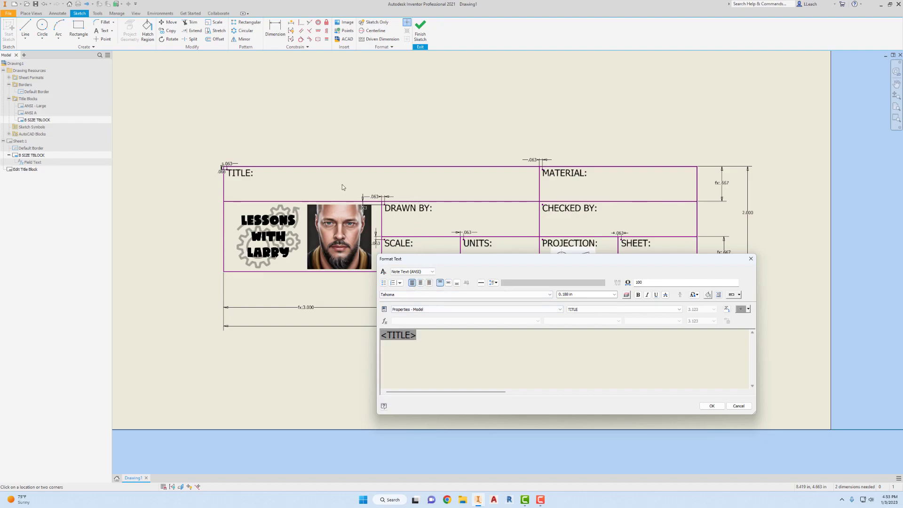
# Step: Justify the title field to the centre and middle, set its height to .1875 in, and place the text
pyautogui.click(420, 283)
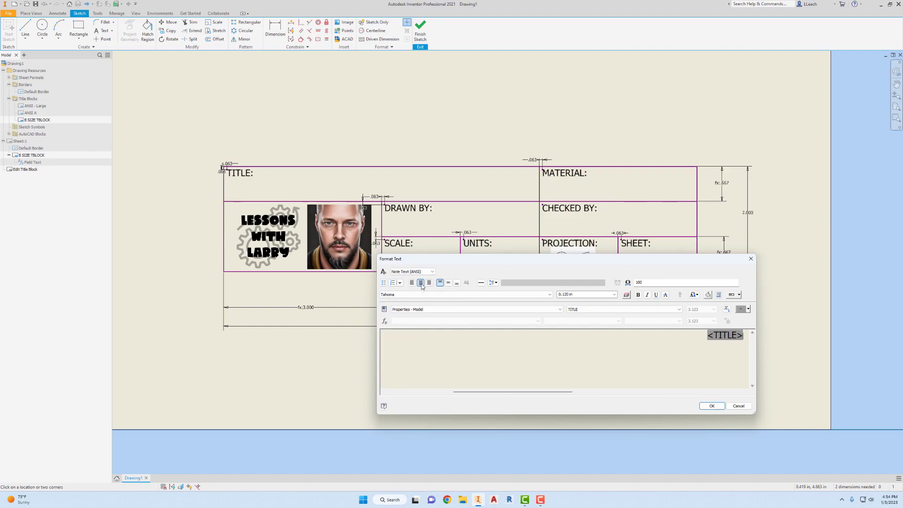
pyautogui.click(449, 284)
pyautogui.click(608, 295)
pyautogui.write('.1875')
pyautogui.press('Tab')
pyautogui.click(711, 406)
pyautogui.moveTo(426, 142); pyautogui.dragTo(459, 174, button='middle')
pyautogui.scroll(-3, 417, 216)
pyautogui.scroll(3, 417, 217)
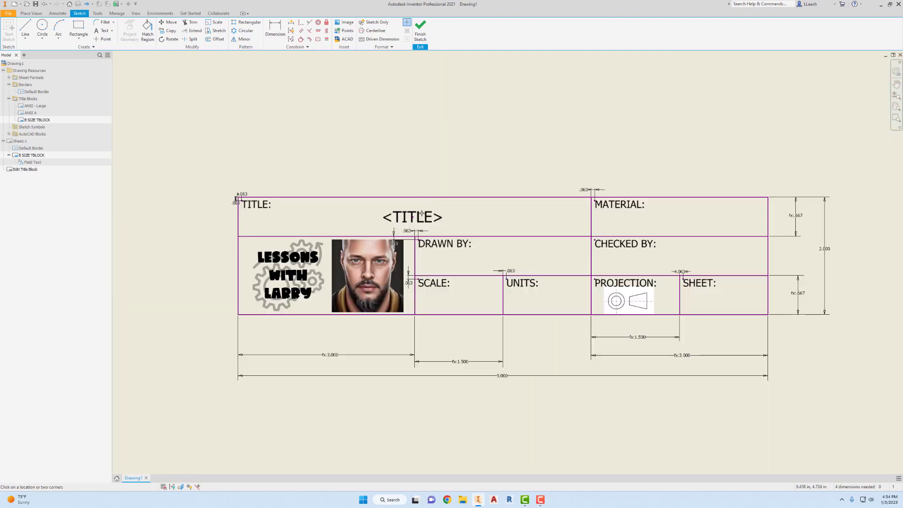
pyautogui.scroll(2, 416, 217)
pyautogui.scroll(-2, 420, 213)
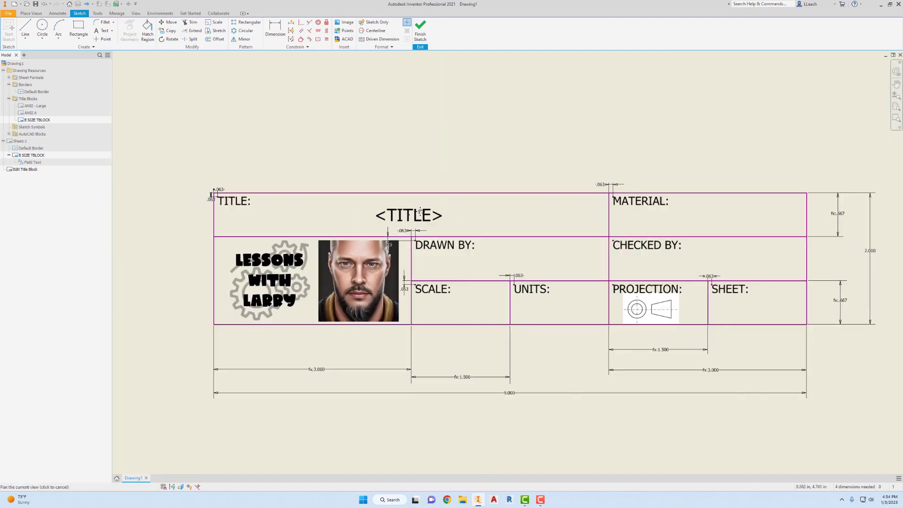
pyautogui.moveTo(414, 206); pyautogui.dragTo(431, 211, button='middle')
pyautogui.scroll(-3, 412, 214)
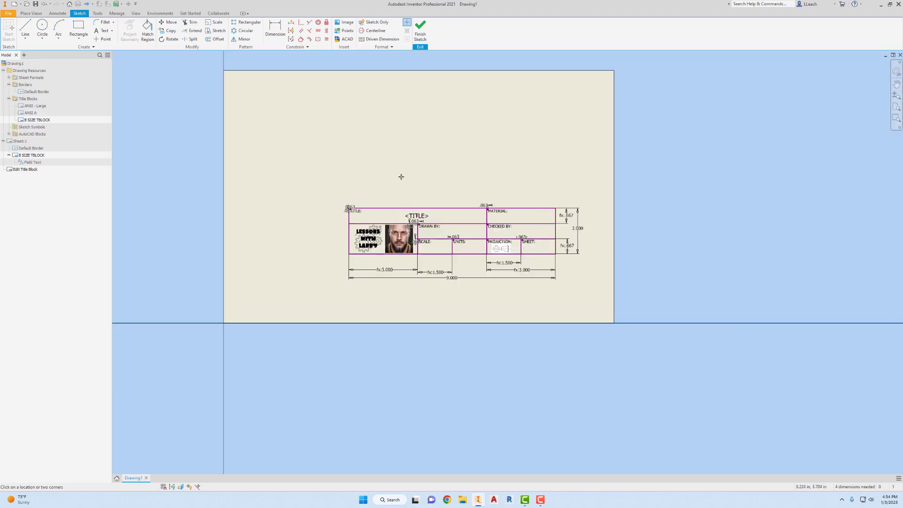
pyautogui.scroll(2, 428, 217)
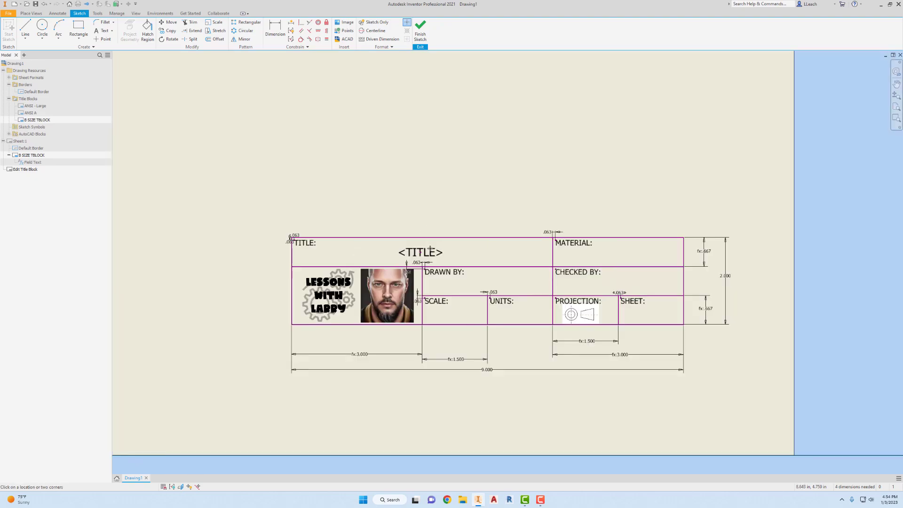
pyautogui.moveTo(413, 248); pyautogui.dragTo(416, 238, button='middle')
pyautogui.scroll(-2, 414, 239)
pyautogui.scroll(3, 410, 240)
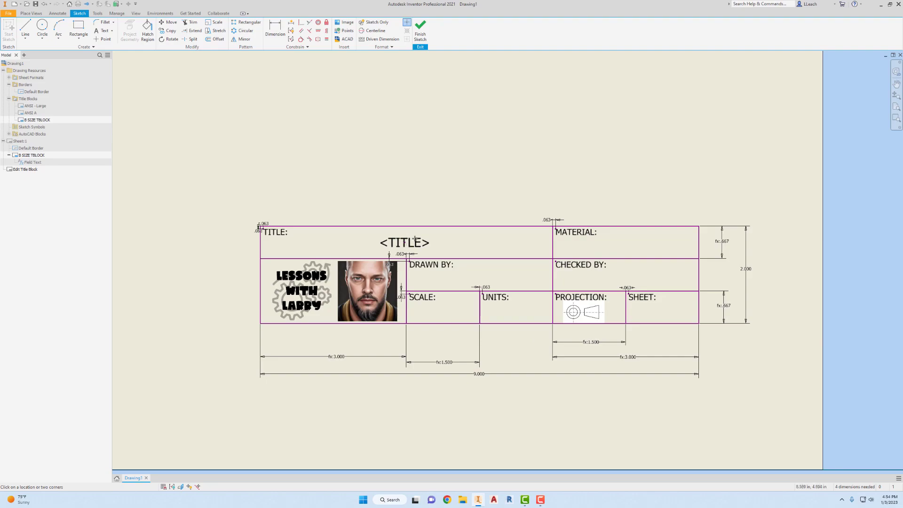
# Step: Dimension the title field horizontally from the title block's left edge, linking it to the 3.000 dimension of the logo cell
pyautogui.click(280, 30)
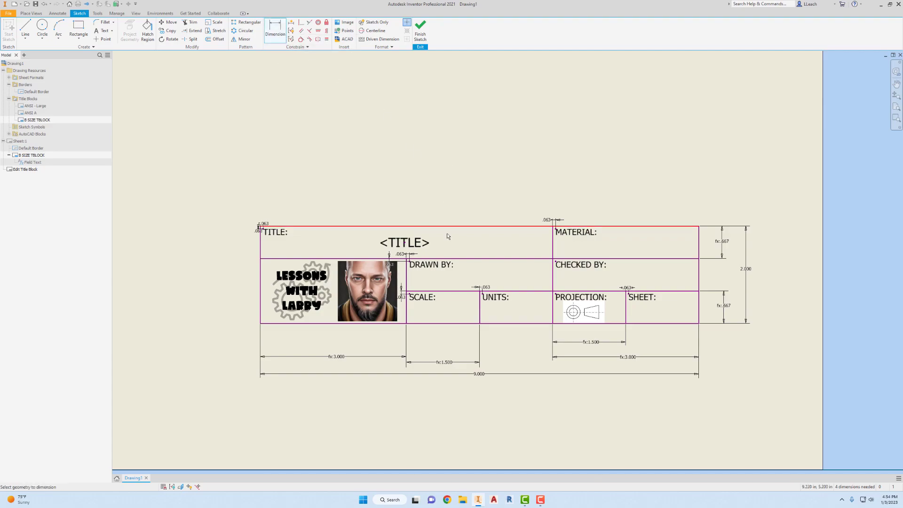
pyautogui.click(405, 244)
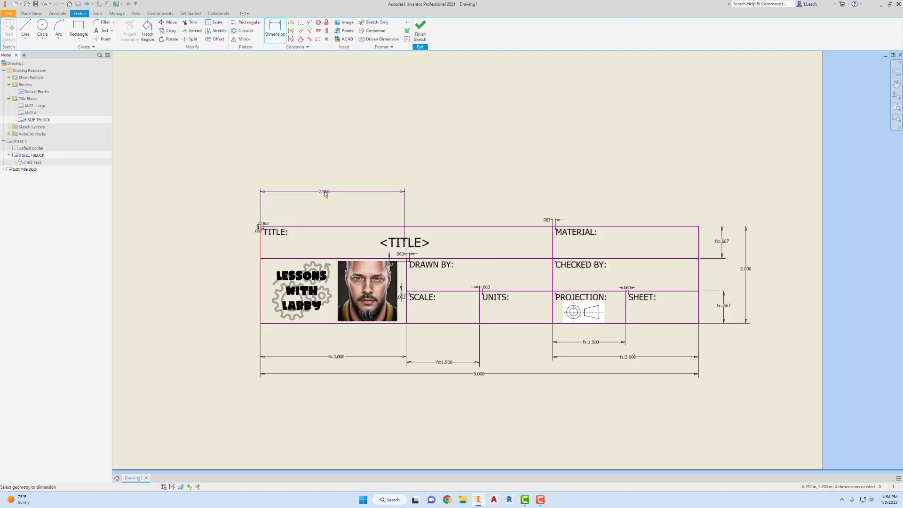
pyautogui.click(328, 190)
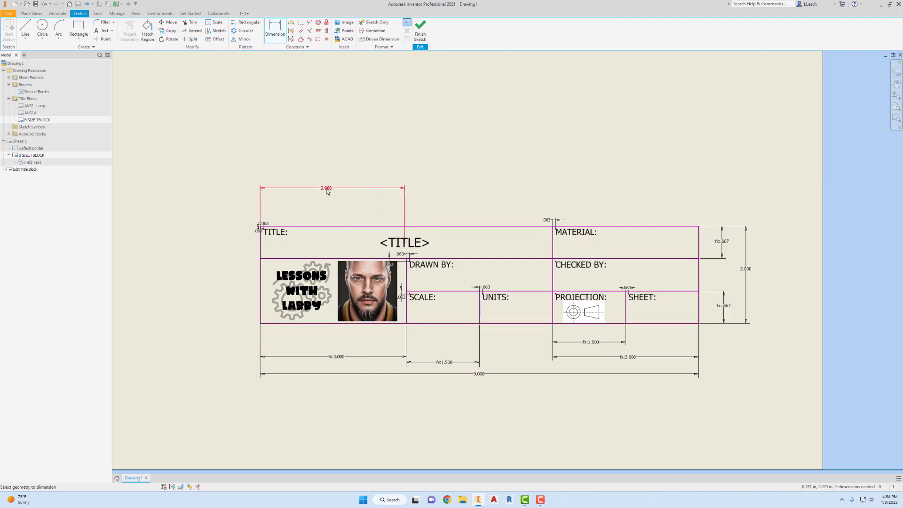
pyautogui.click(328, 191)
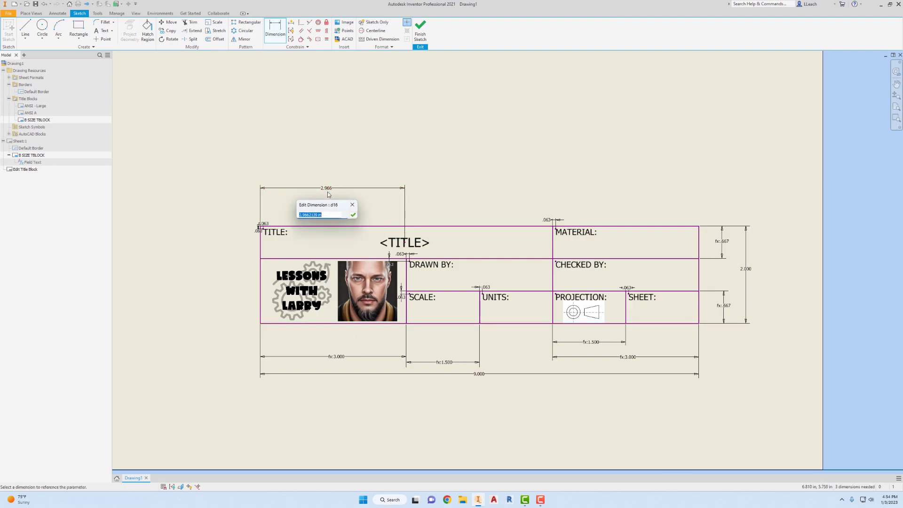
pyautogui.click(342, 357)
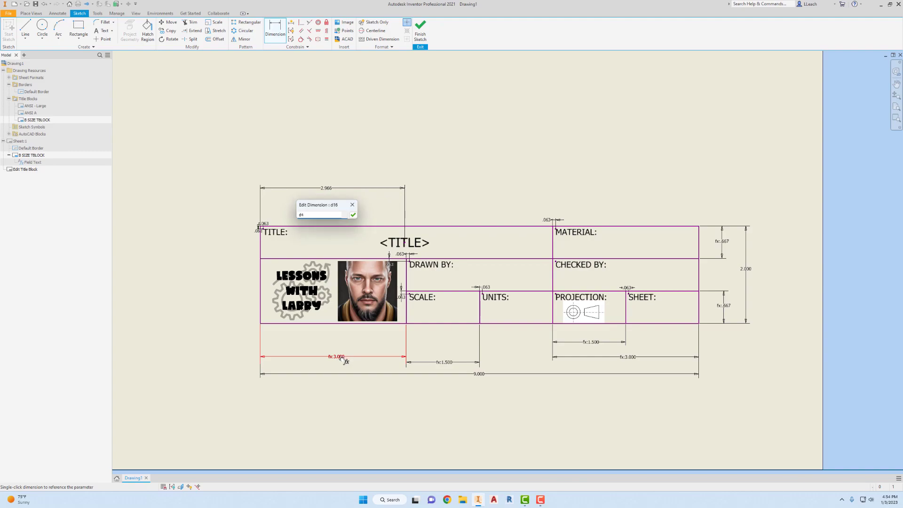
pyautogui.click(353, 215)
# Step: Dimension the title field vertically from the TITLE cell's lower line at .222 in, derived from the top row's .667 height dimension
pyautogui.scroll(-4, 384, 233)
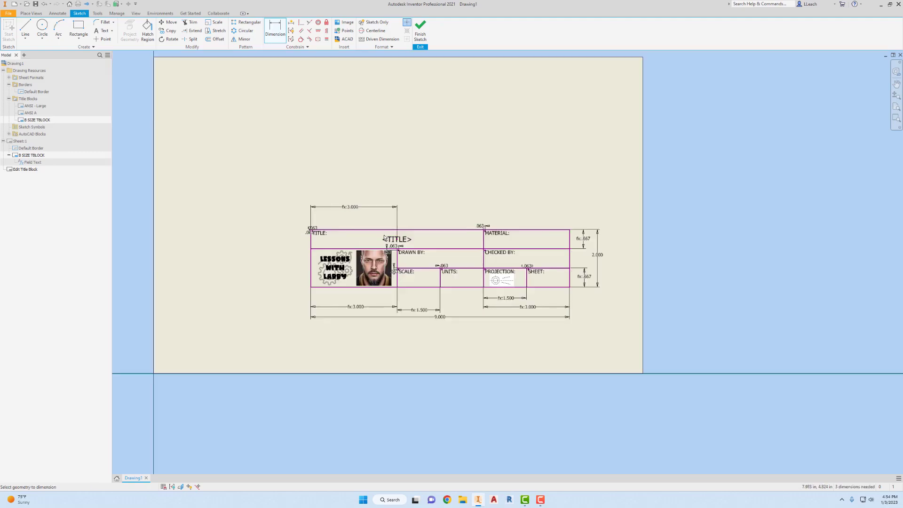
pyautogui.scroll(4, 384, 234)
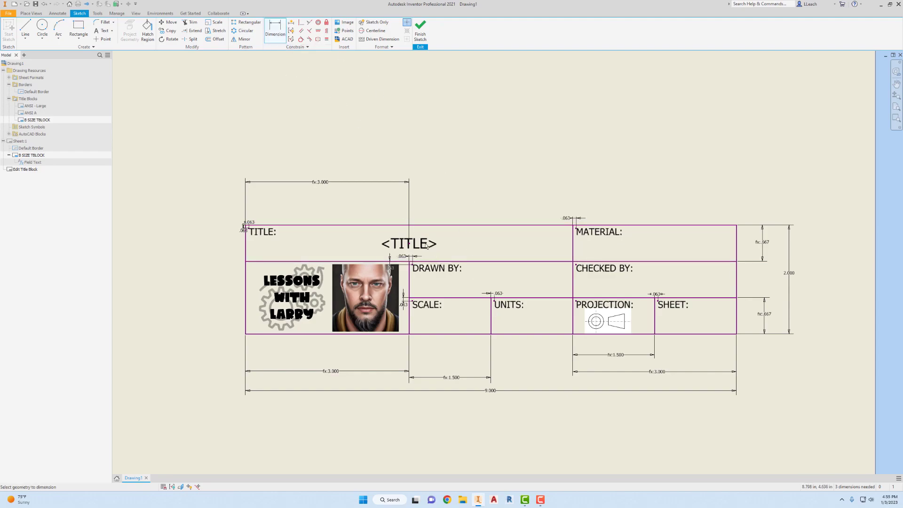
pyautogui.click(409, 244)
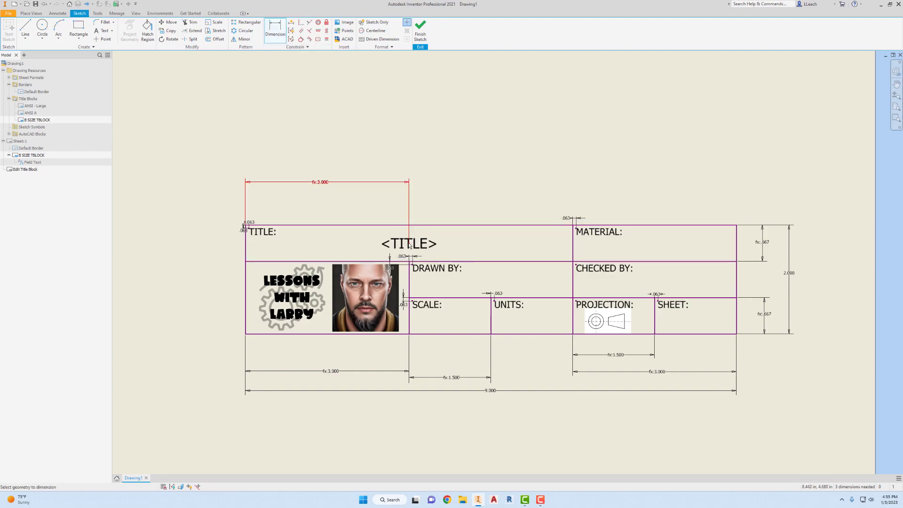
pyautogui.click(377, 260)
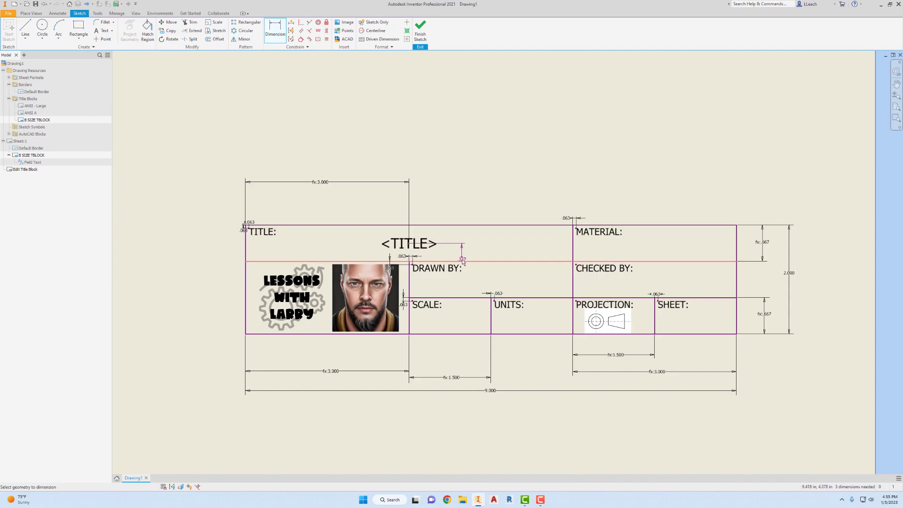
pyautogui.click(462, 254)
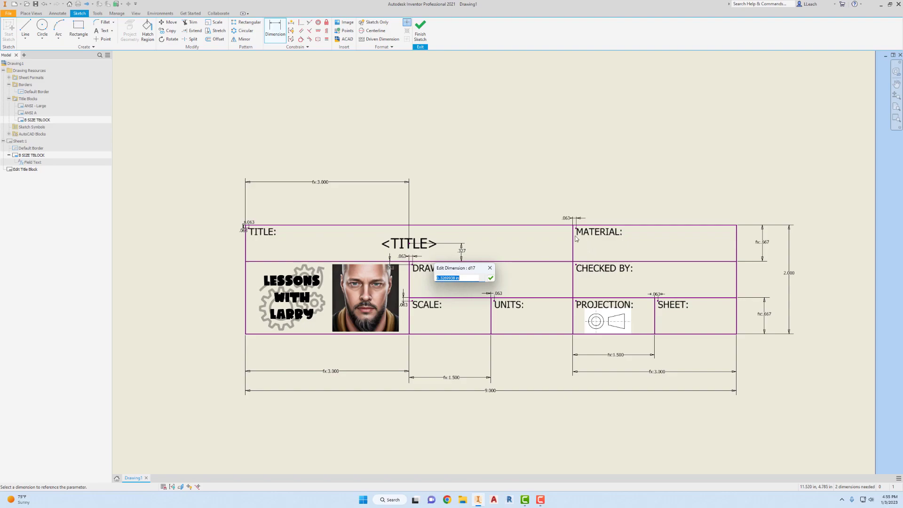
pyautogui.click(766, 244)
pyautogui.click(490, 278)
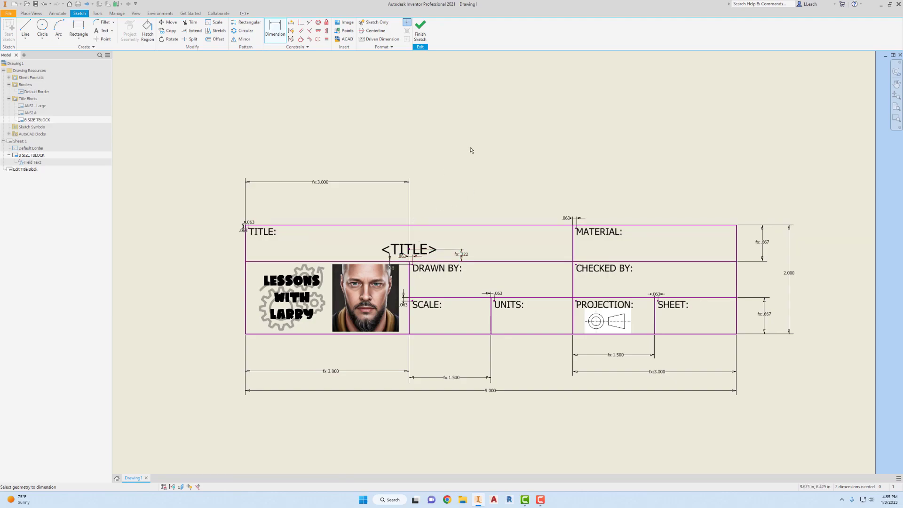
# Step: Start a text in the MATERIAL cell with middle vertical justification and a text height of .1875 in
pyautogui.moveTo(491, 186); pyautogui.dragTo(431, 164, button='middle')
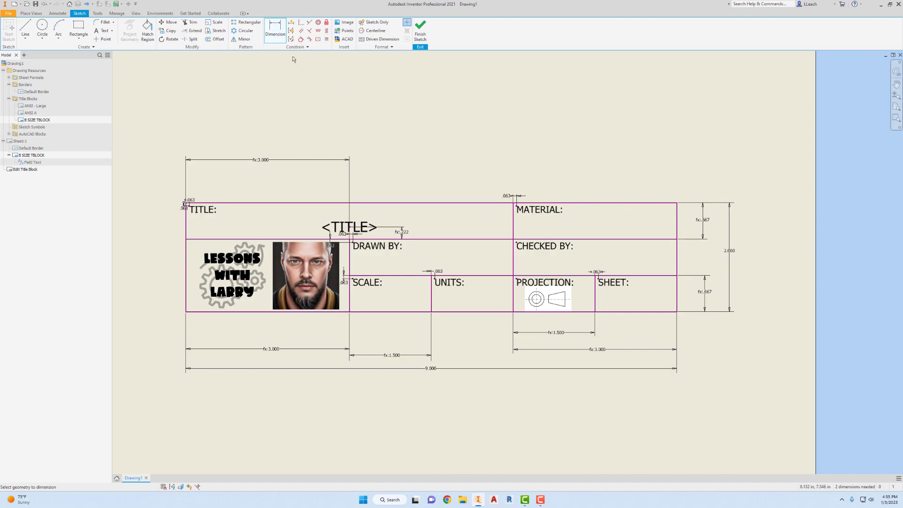
pyautogui.click(106, 31)
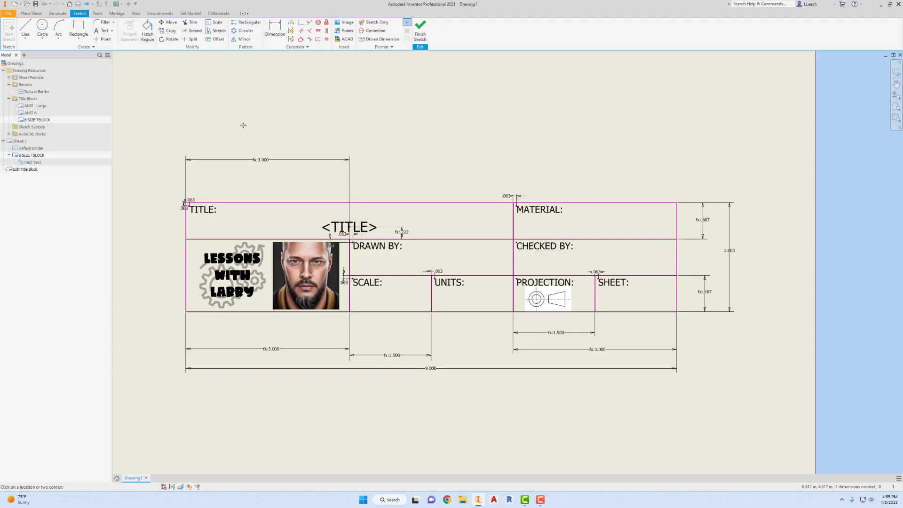
pyautogui.click(587, 224)
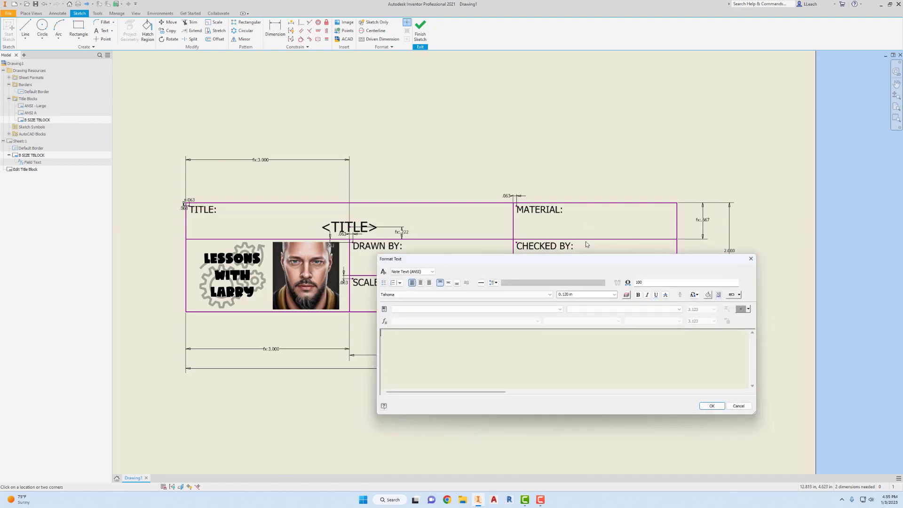
pyautogui.moveTo(583, 260); pyautogui.dragTo(576, 252)
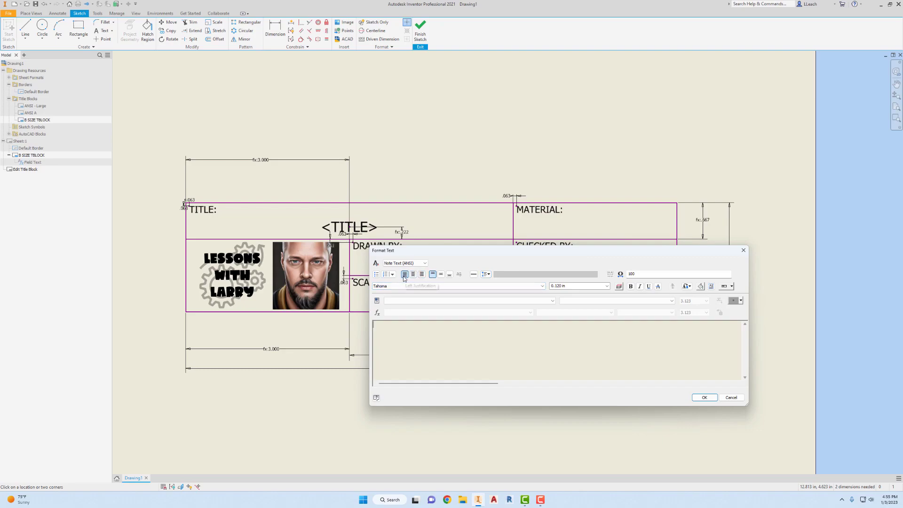
pyautogui.click(440, 276)
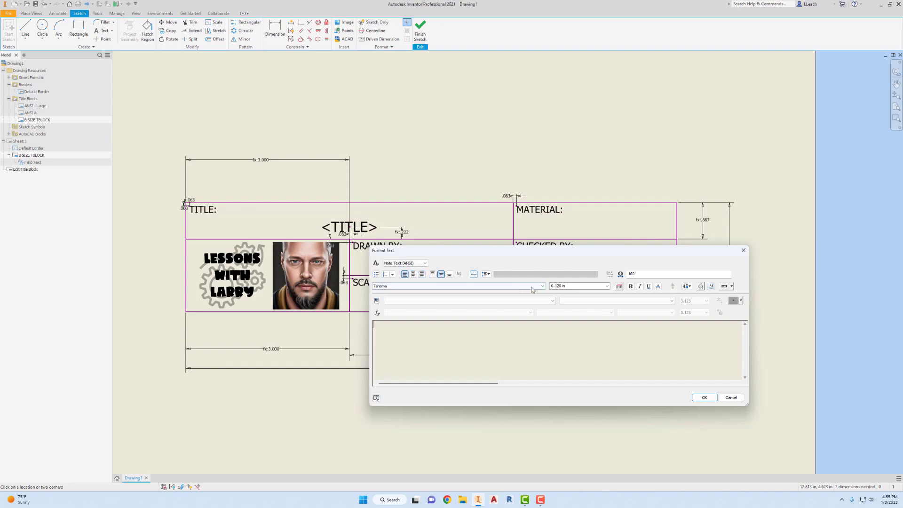
pyautogui.doubleClick(568, 286)
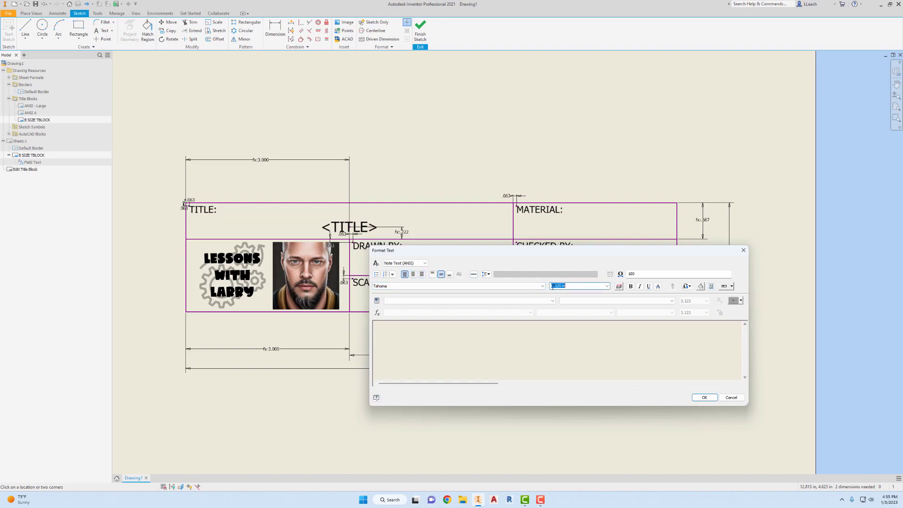
pyautogui.write('.1875')
pyautogui.press('Return')
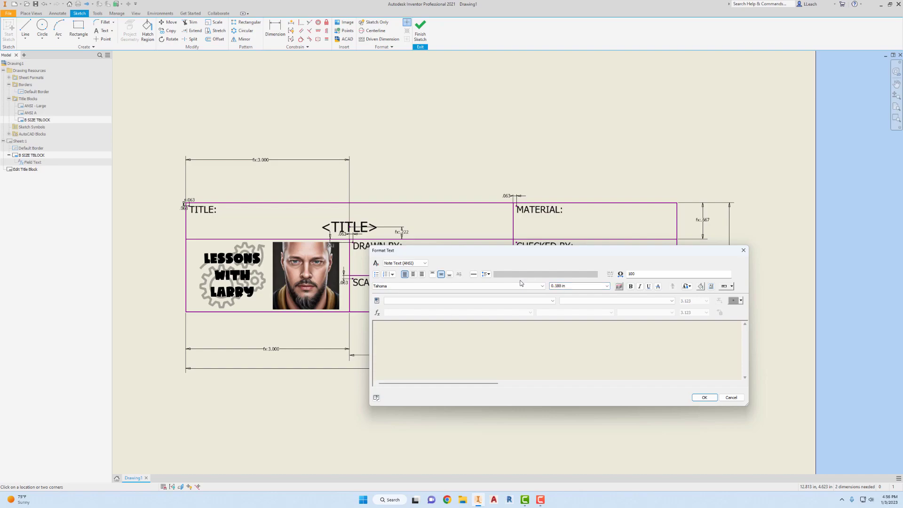
# Step: Insert the MATERIAL property from Properties - Model with middle justification and place the text in the MATERIAL cell
pyautogui.click(407, 301)
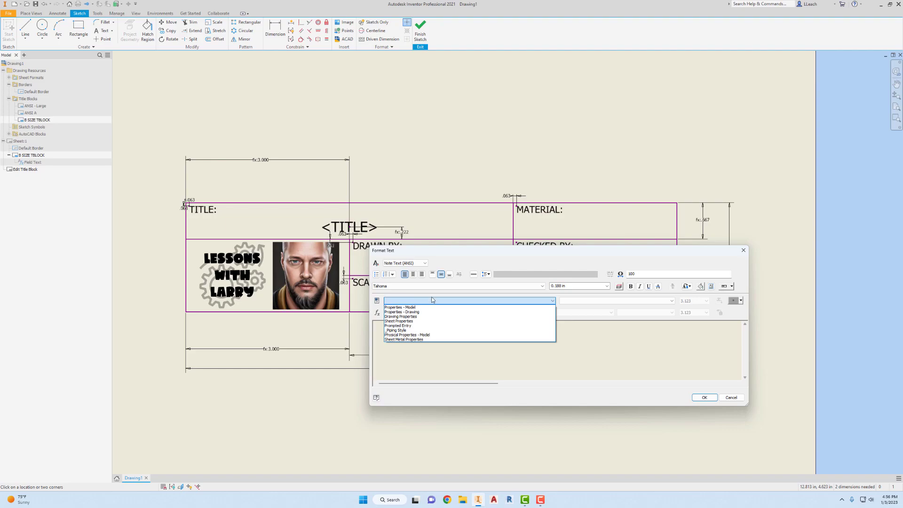
pyautogui.click(410, 307)
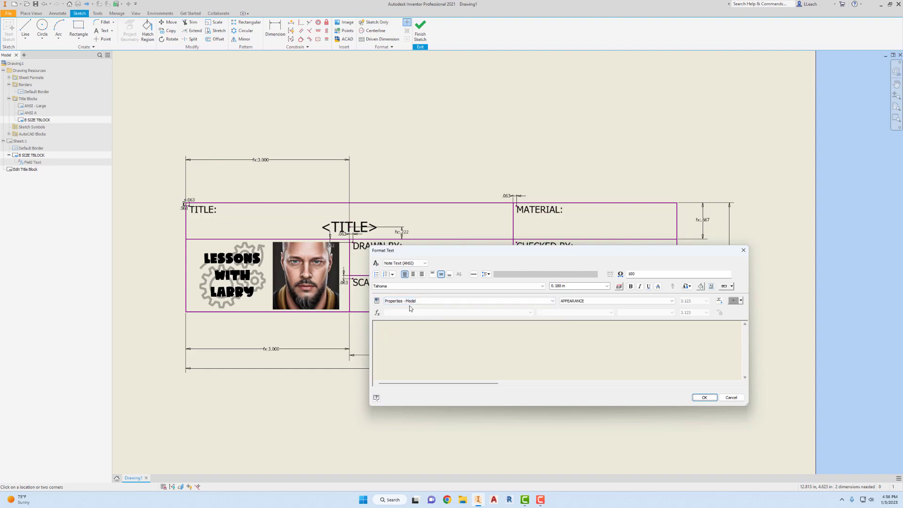
pyautogui.click(577, 303)
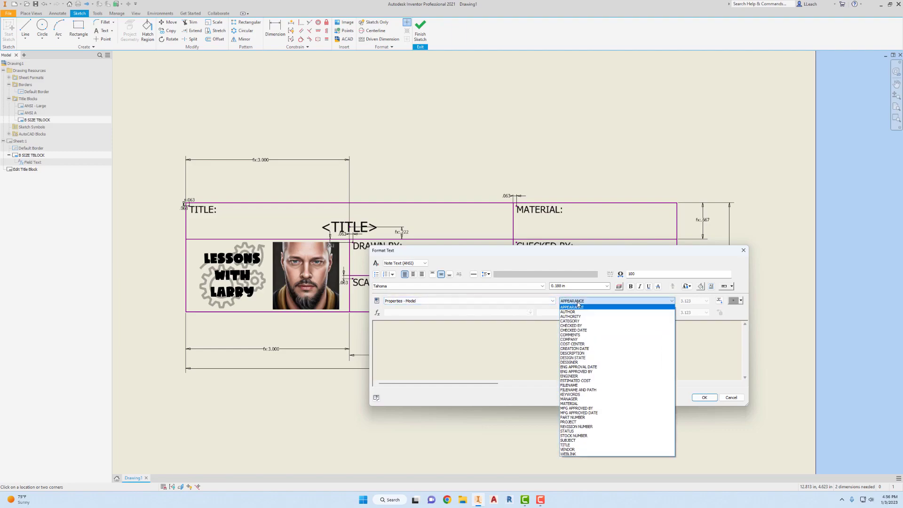
pyautogui.click(573, 404)
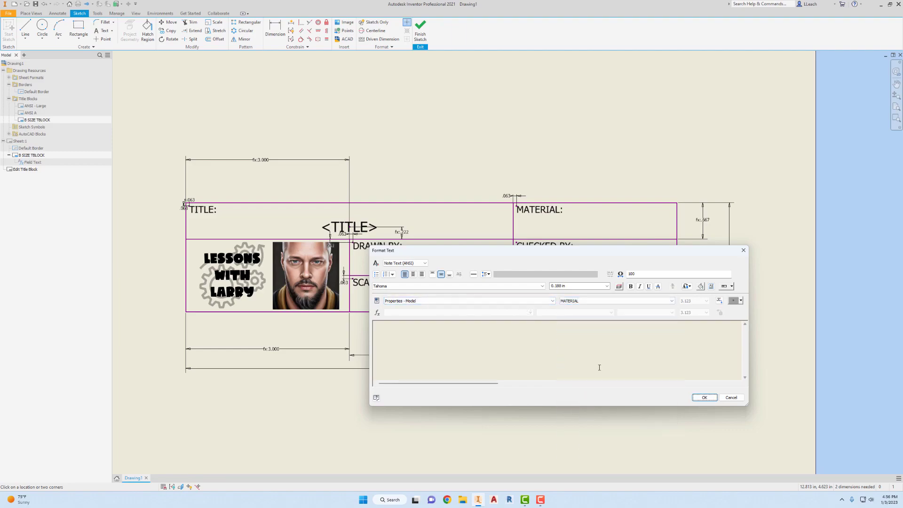
pyautogui.click(719, 301)
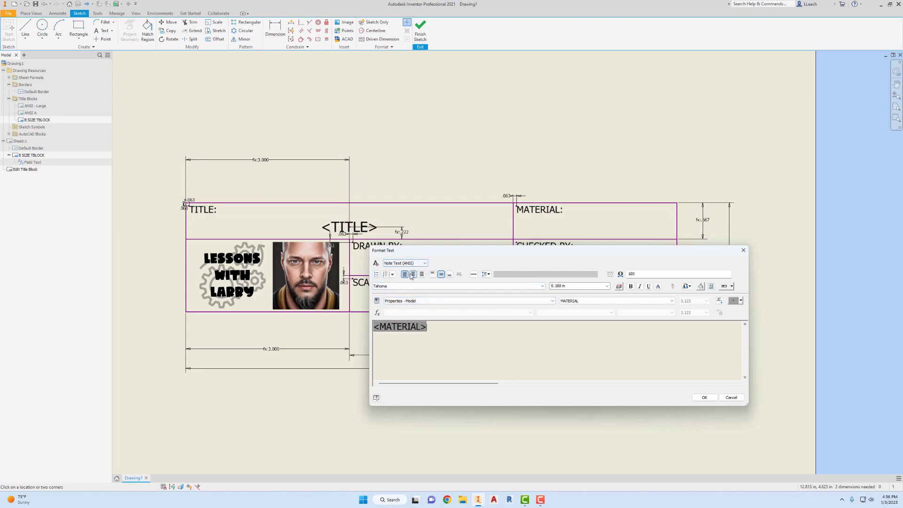
pyautogui.click(441, 276)
pyautogui.click(703, 398)
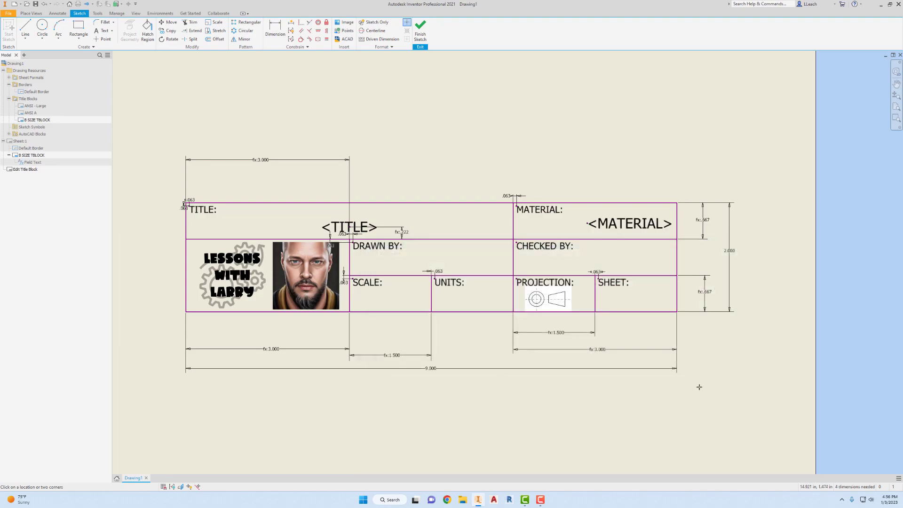
# Step: Align the material field horizontally with the title field using a Horizontal constraint between their text points
pyautogui.scroll(-3, 592, 203)
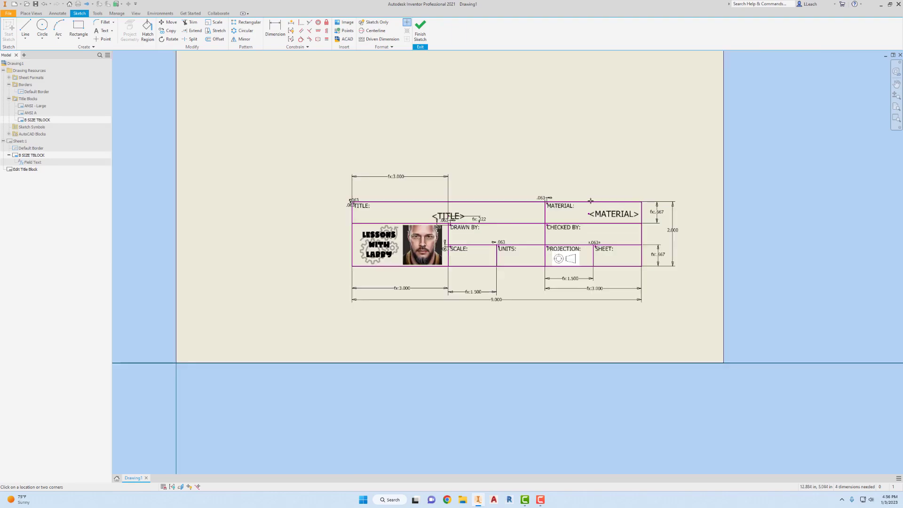
pyautogui.scroll(4, 592, 202)
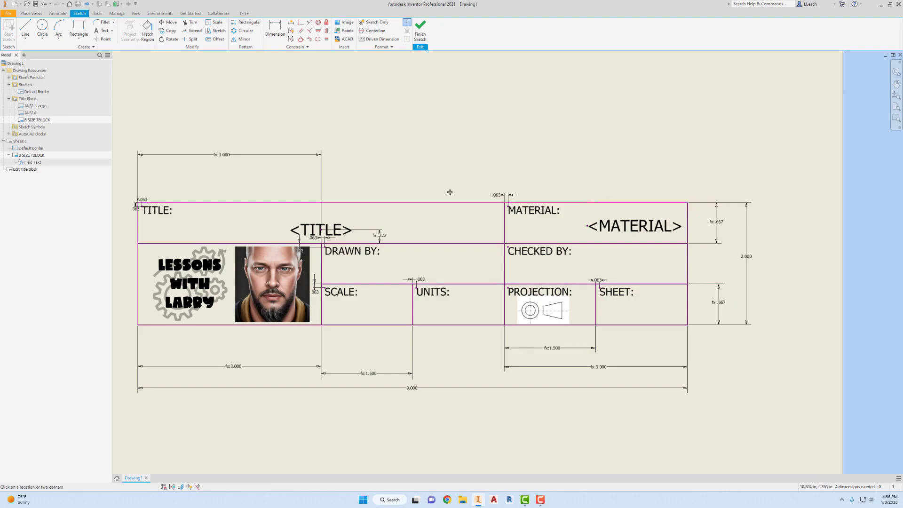
pyautogui.click(319, 32)
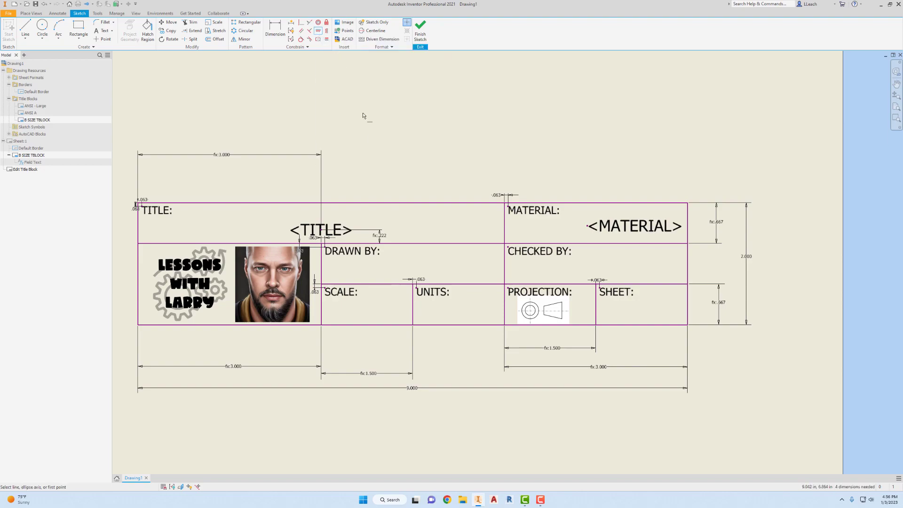
pyautogui.click(323, 232)
pyautogui.click(588, 228)
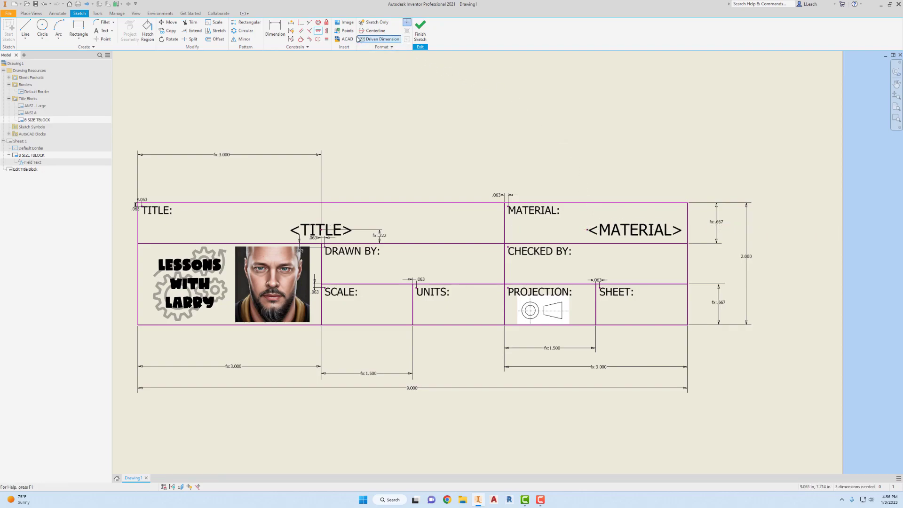
# Step: Align the material field vertically under the MATERIAL: label with a Vertical constraint between their text points
pyautogui.click(327, 31)
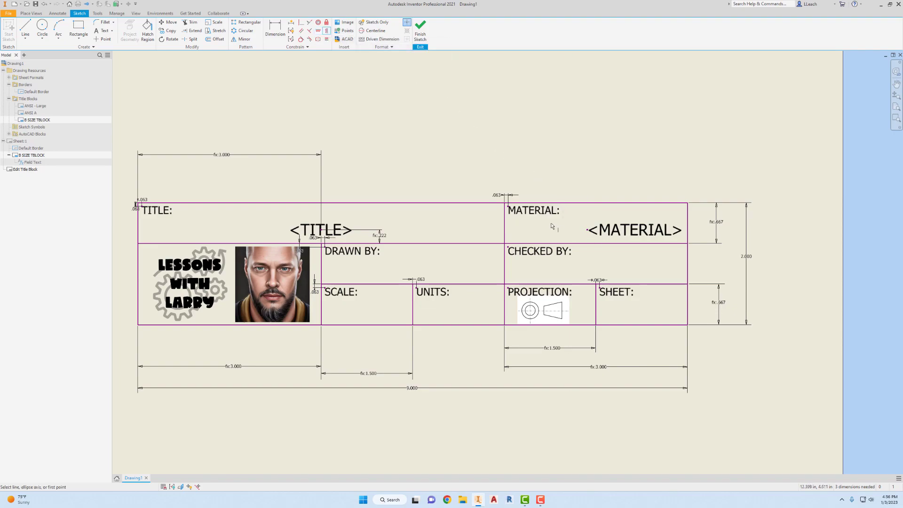
pyautogui.click(511, 210)
pyautogui.click(588, 230)
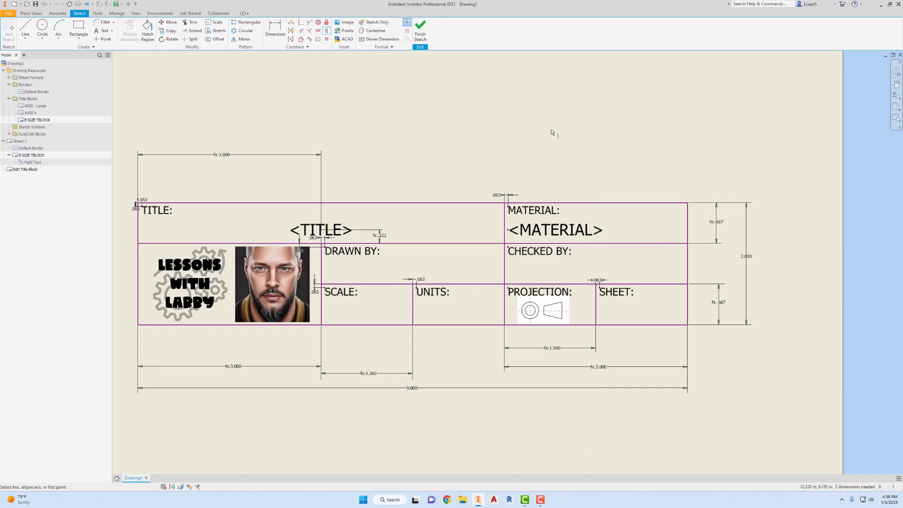
# Step: Start a text in the DRAWN BY cell with a text height of .1875 in and middle vertical justification
pyautogui.moveTo(570, 159); pyautogui.dragTo(600, 141, button='middle')
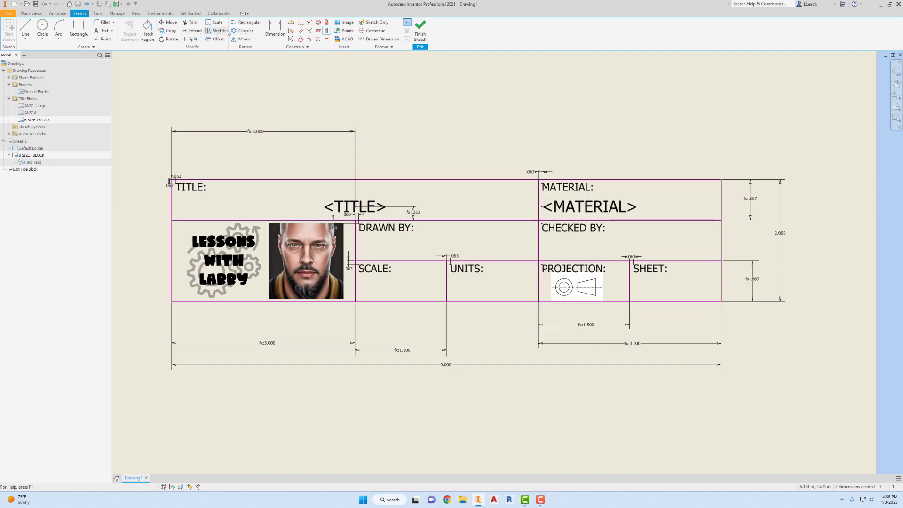
pyautogui.click(102, 31)
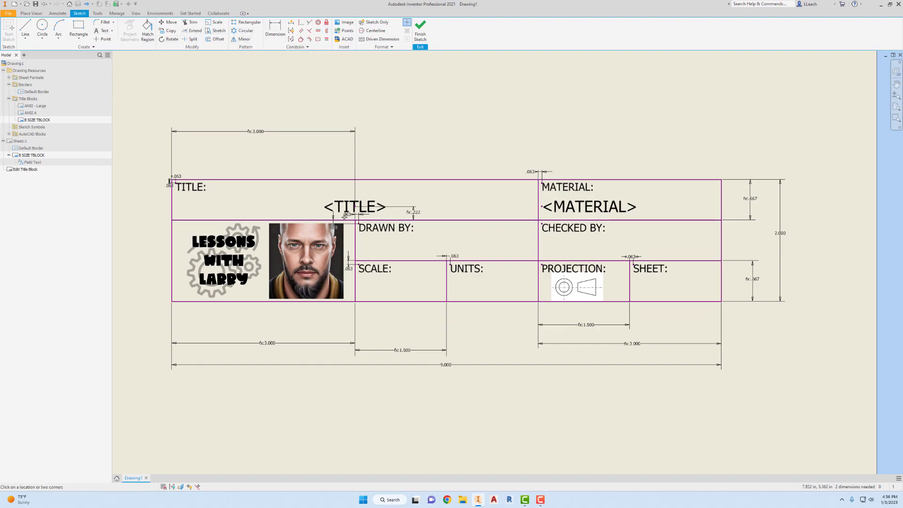
pyautogui.click(408, 240)
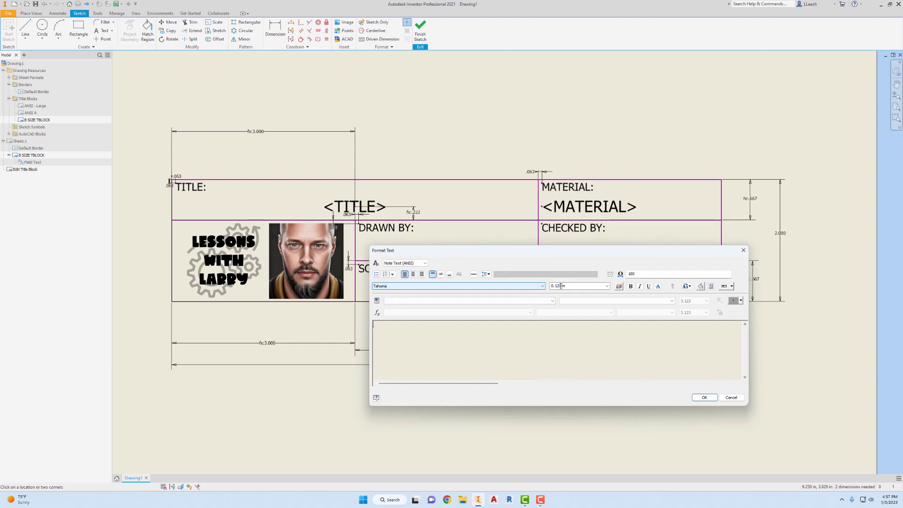
pyautogui.click(606, 286)
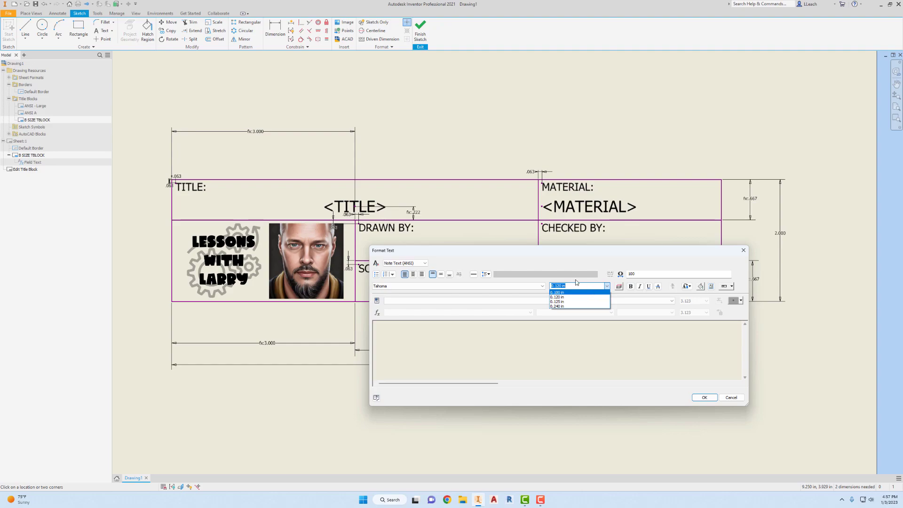
pyautogui.write('.1875')
pyautogui.press('Return')
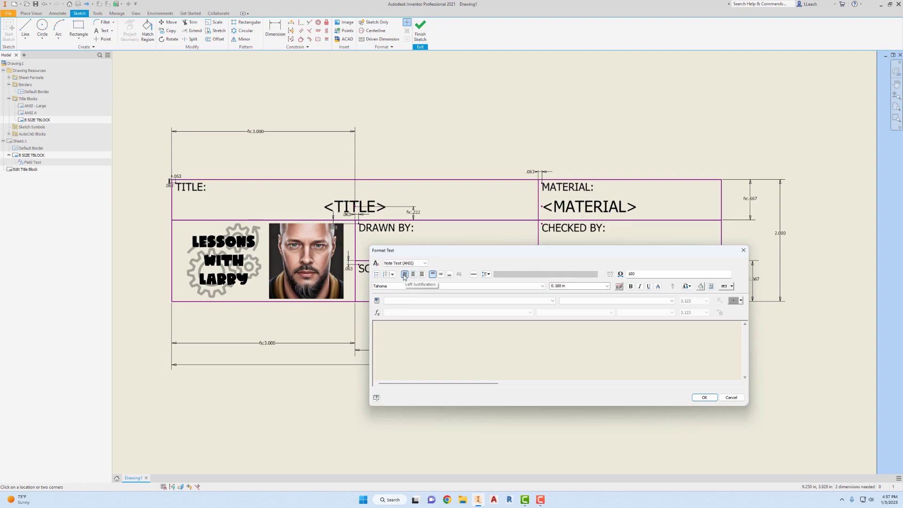
pyautogui.click(441, 276)
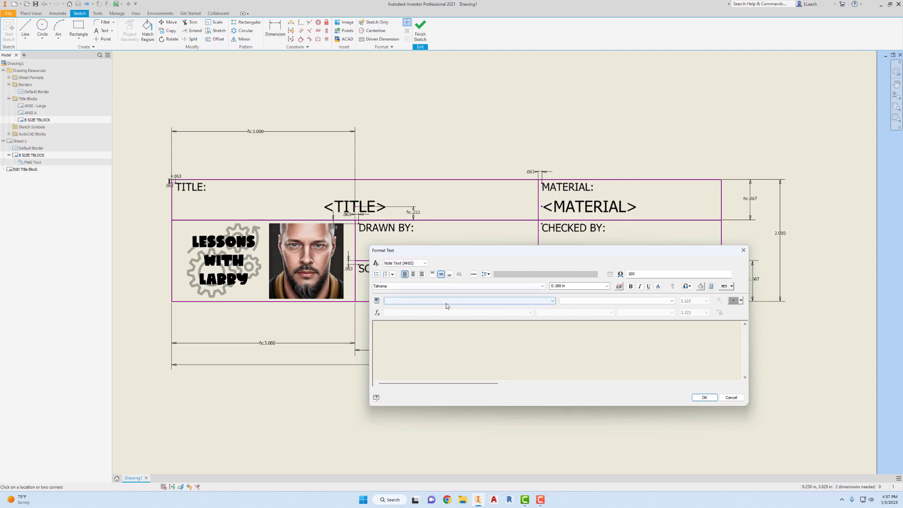
# Step: Insert the AUTHOR property from Properties - Drawing and place the text in the DRAWN BY cell
pyautogui.click(397, 301)
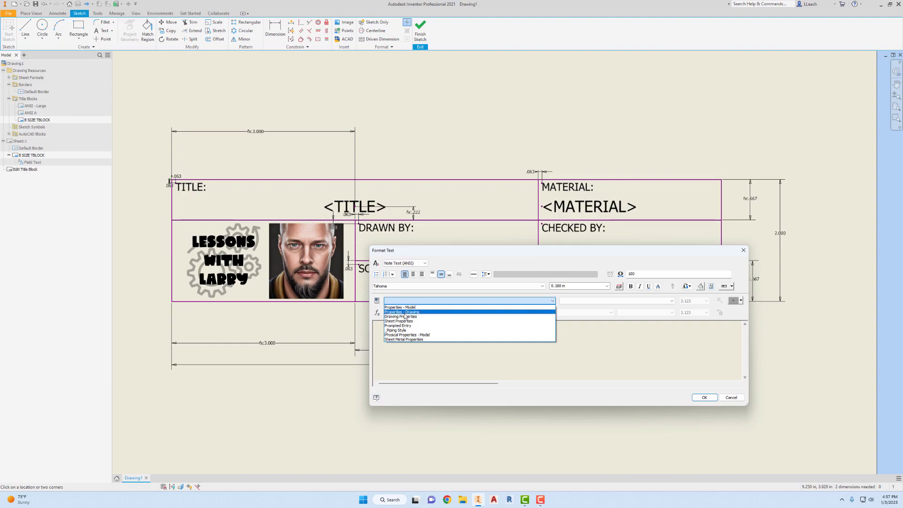
pyautogui.click(407, 312)
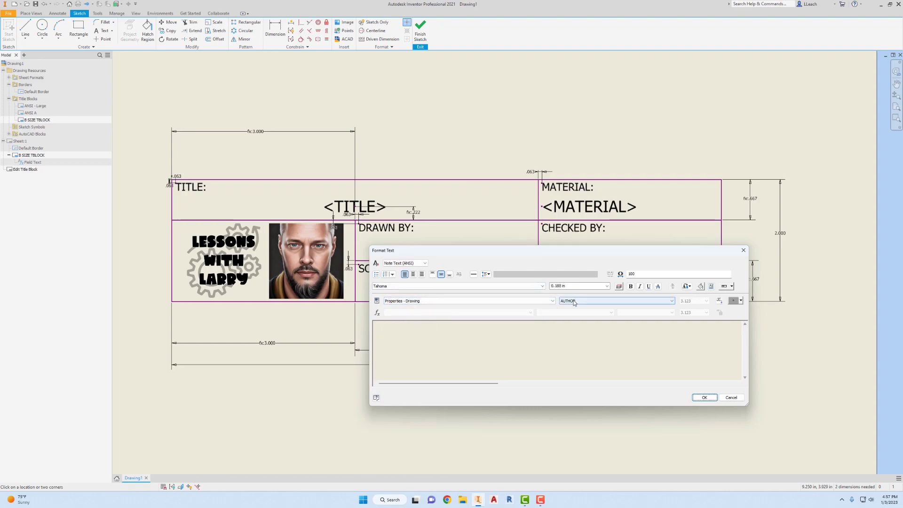
pyautogui.click(590, 302)
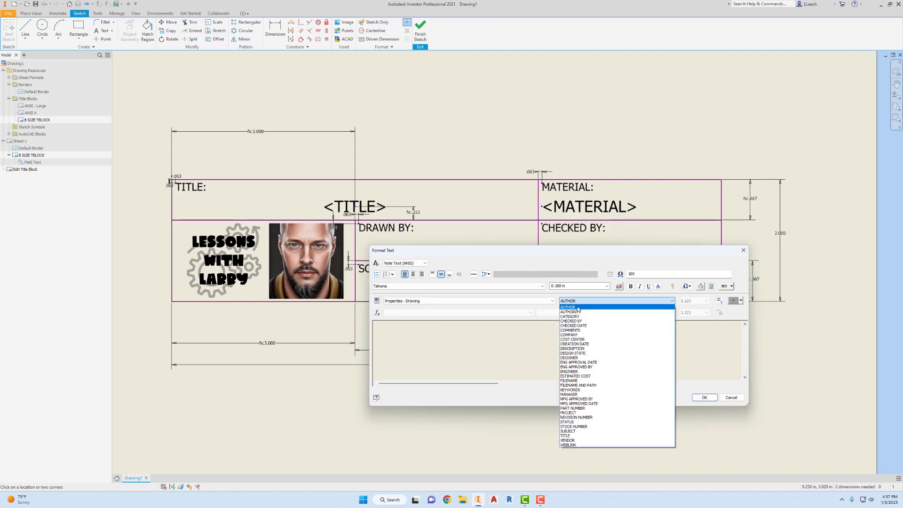
pyautogui.click(578, 308)
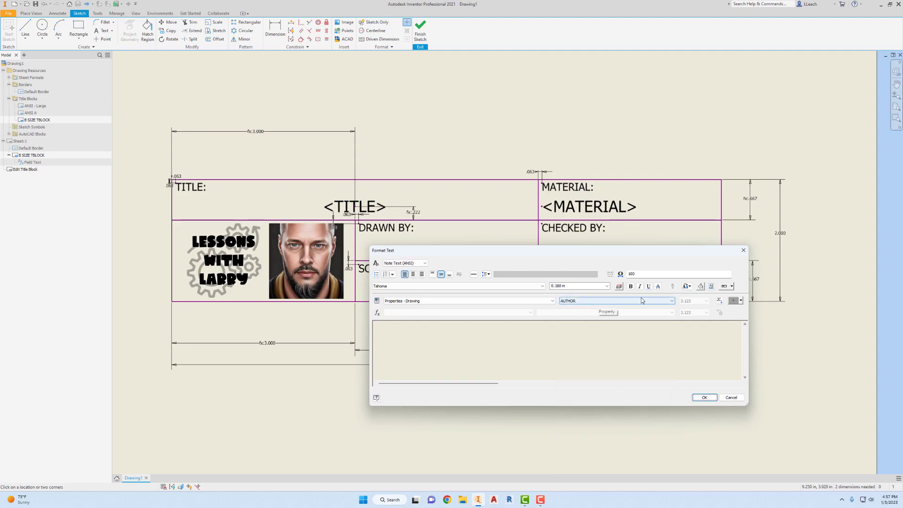
pyautogui.click(720, 301)
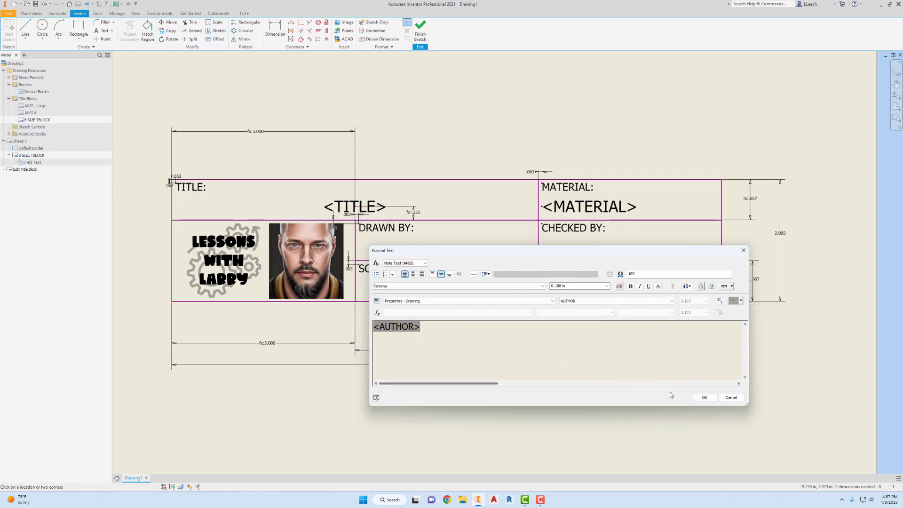
pyautogui.click(704, 398)
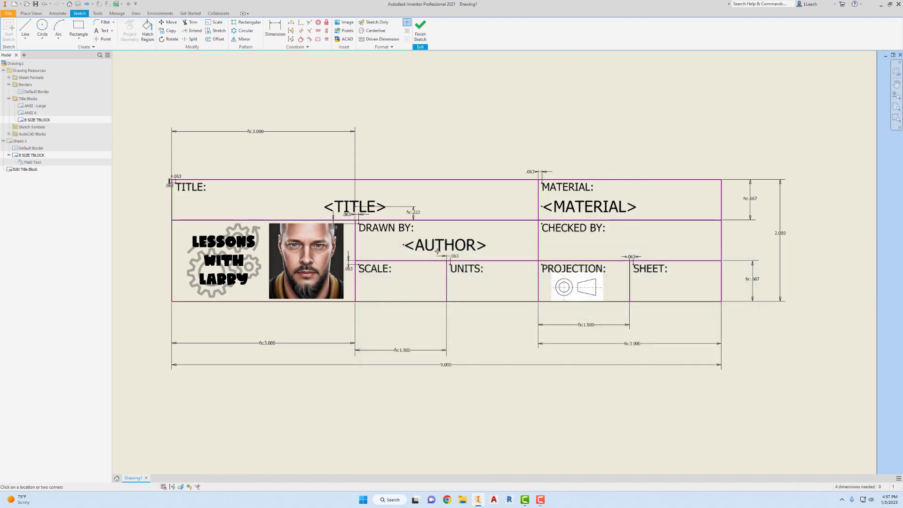
# Step: Align the author field under the DRAWN BY: label with a Vertical constraint between their text points
pyautogui.moveTo(408, 228); pyautogui.dragTo(434, 236, button='middle')
pyautogui.scroll(-3, 433, 236)
pyautogui.scroll(3, 434, 235)
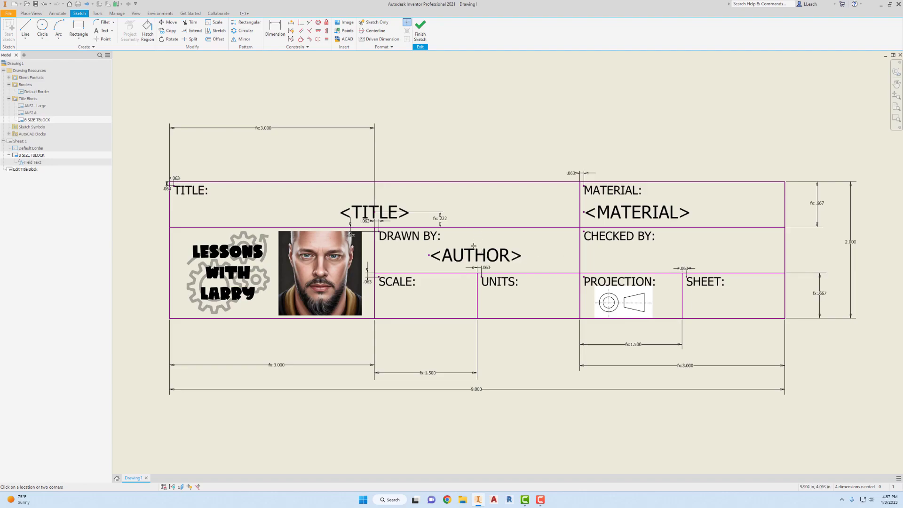
pyautogui.click(326, 32)
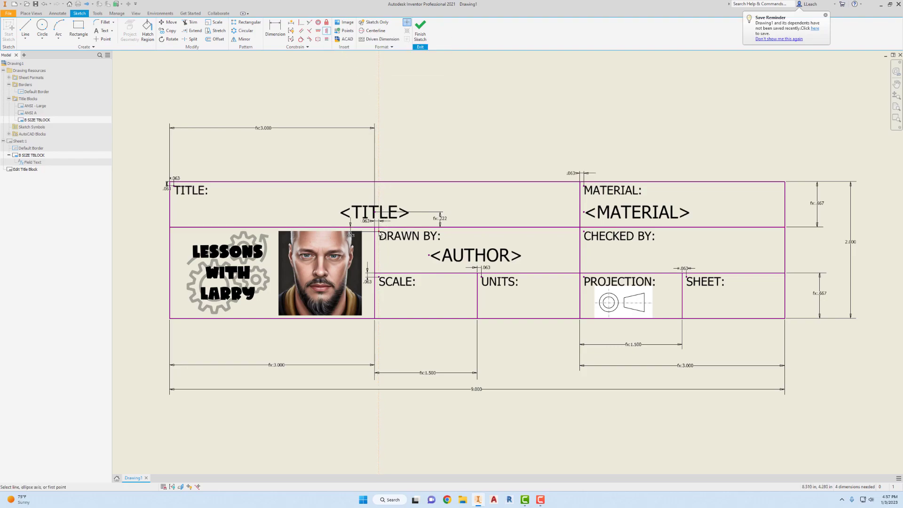
pyautogui.click(429, 256)
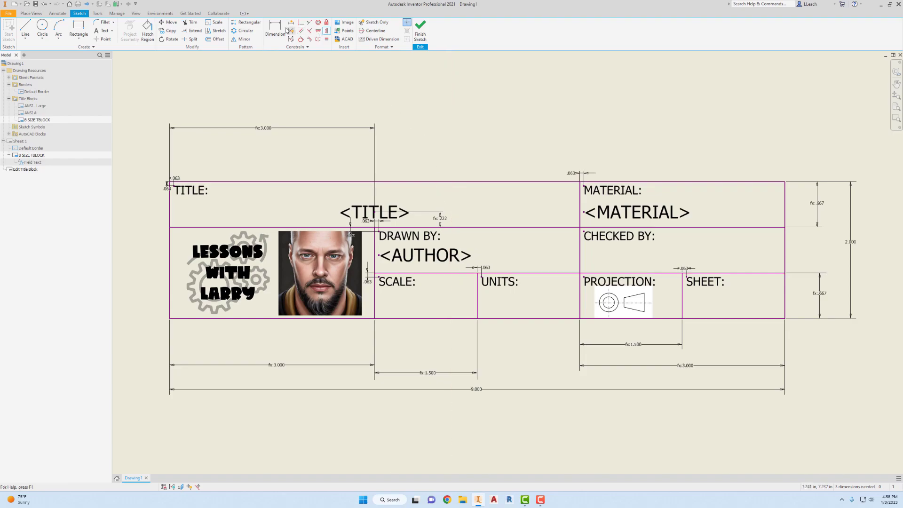
# Step: Dimension the author field vertically from the DRAWN BY cell's lower line, linking it to the title field's .222 dimension
pyautogui.press('d')
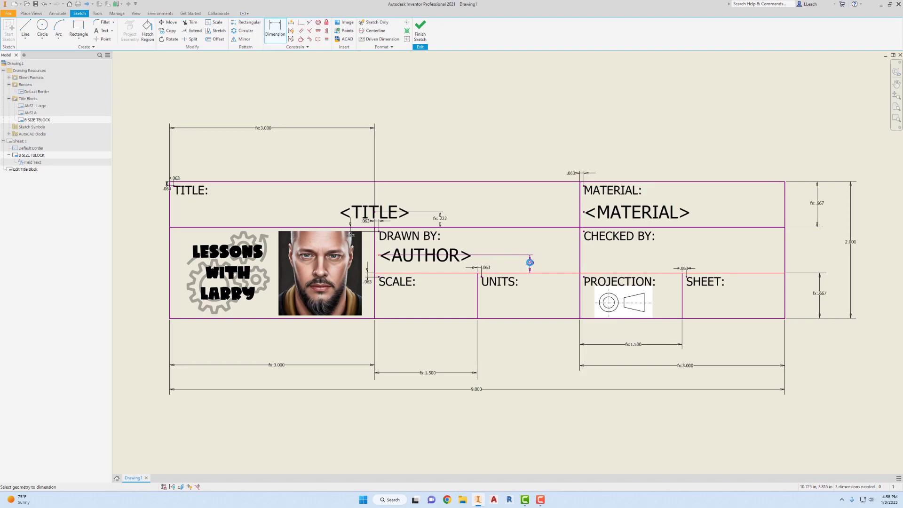
pyautogui.click(531, 266)
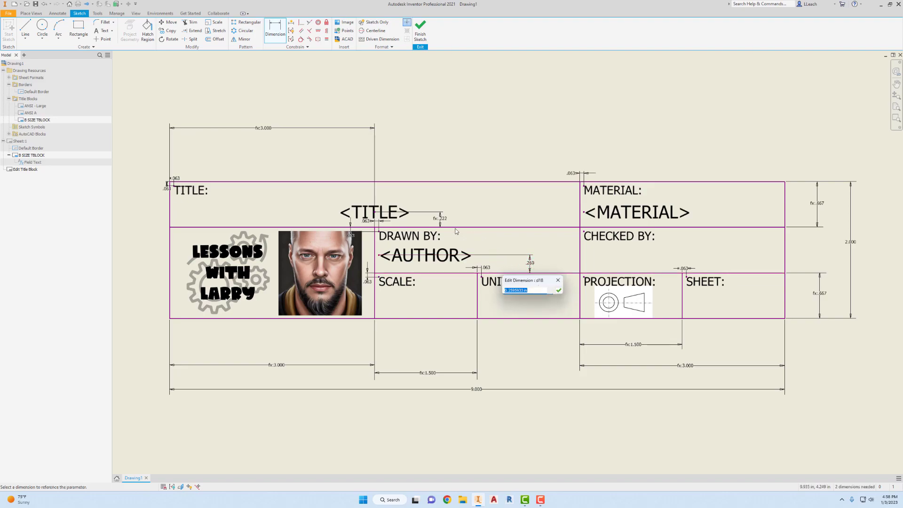
pyautogui.click(439, 218)
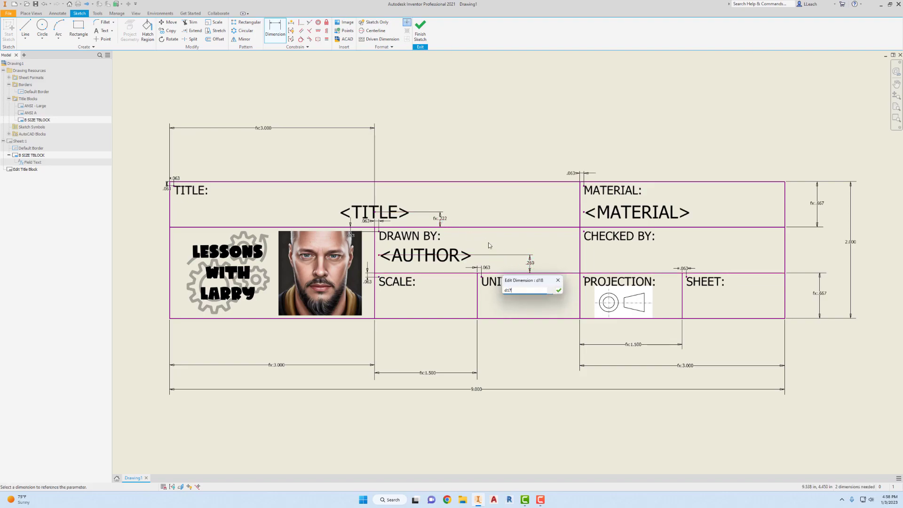
pyautogui.click(558, 290)
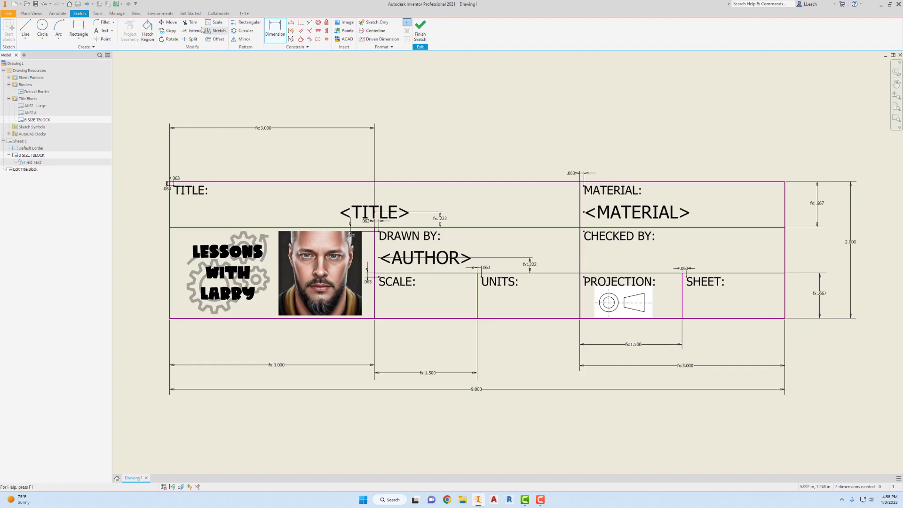
# Step: Start a text in the CHECKED BY cell with a text height of .1875 in
pyautogui.click(104, 30)
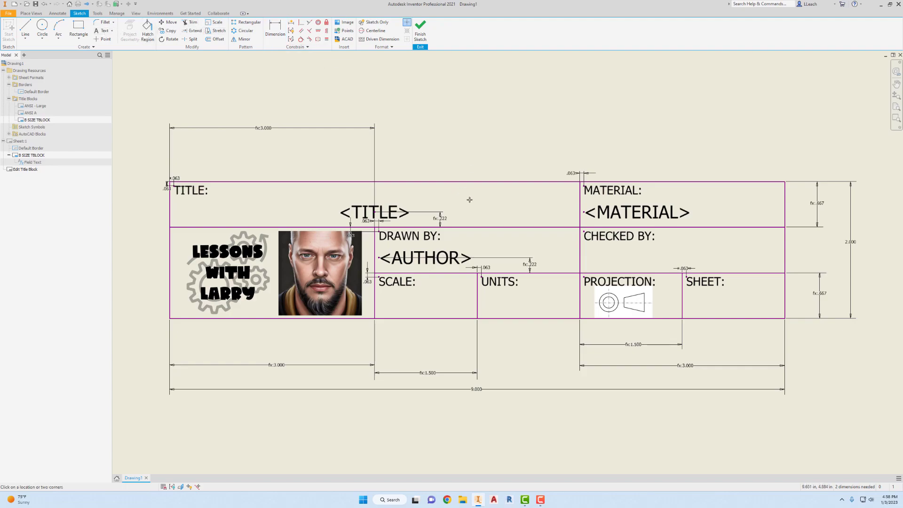
pyautogui.click(623, 258)
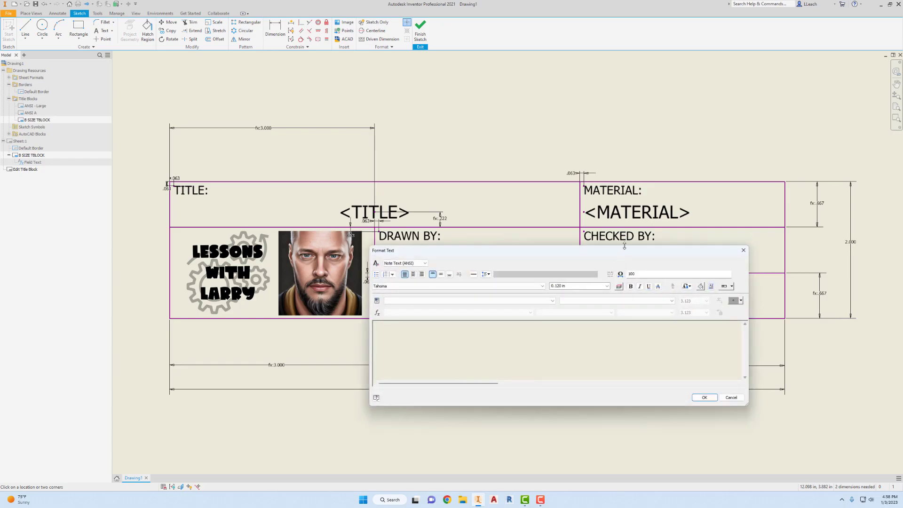
pyautogui.tripleClick(599, 286)
pyautogui.write('.1875')
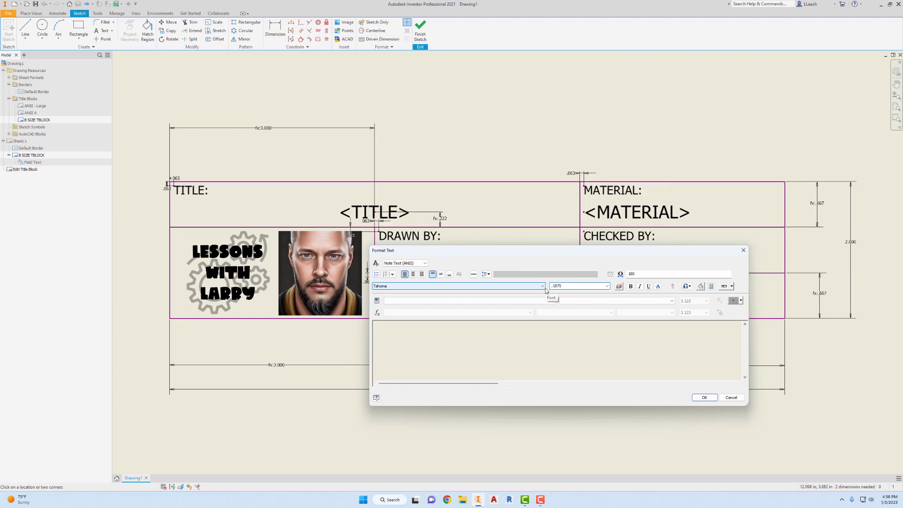
# Step: Insert the CHECKED BY property from Properties - Drawing with left and middle justification, and place the text in the CHECKED BY cell
pyautogui.click(492, 301)
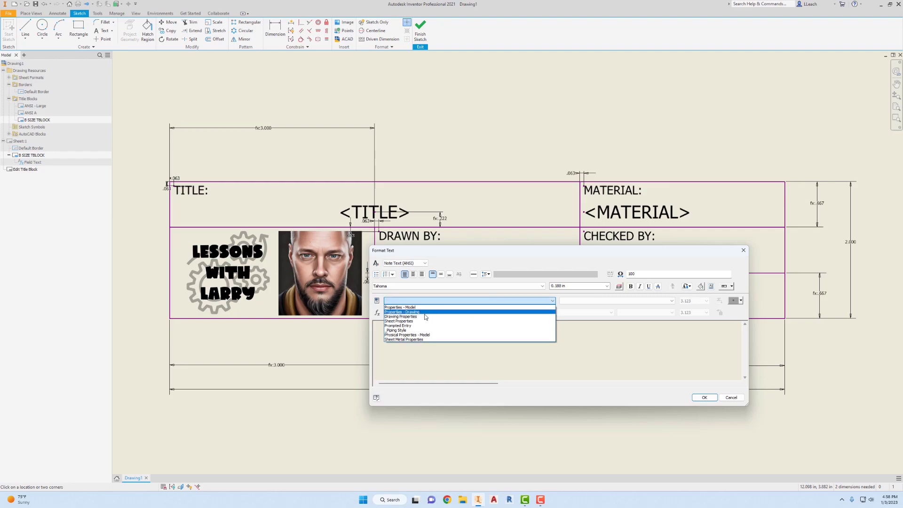
pyautogui.click(404, 312)
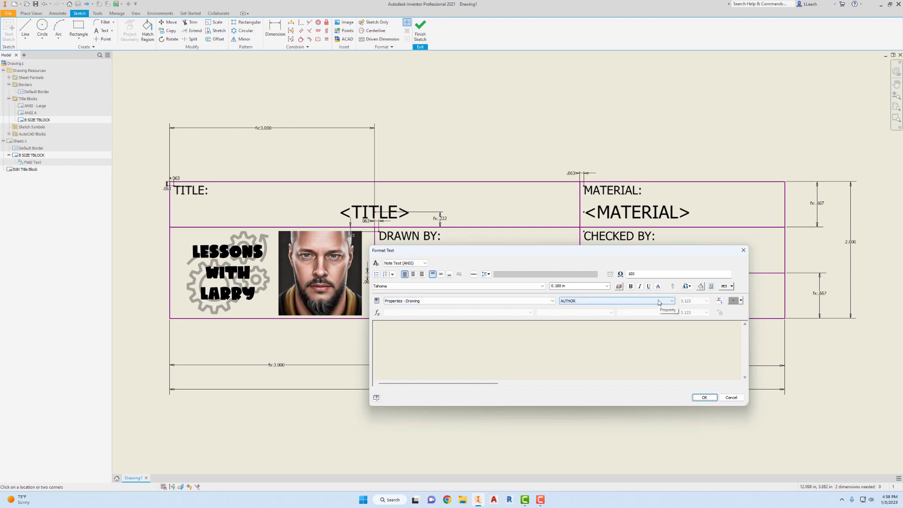
pyautogui.click(635, 300)
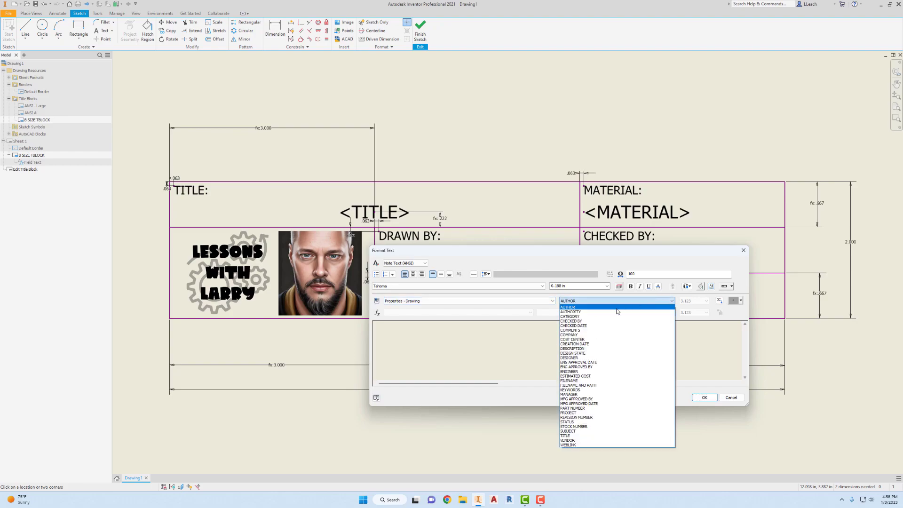
pyautogui.click(574, 321)
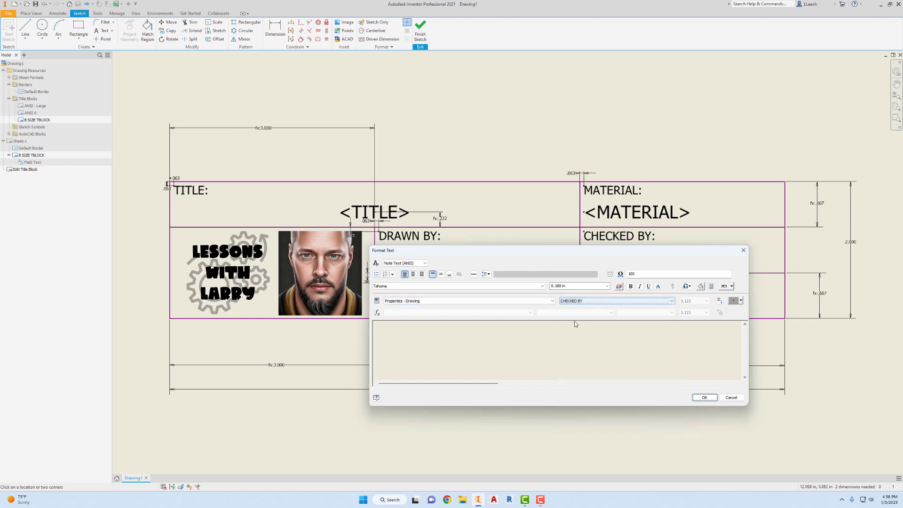
pyautogui.click(720, 301)
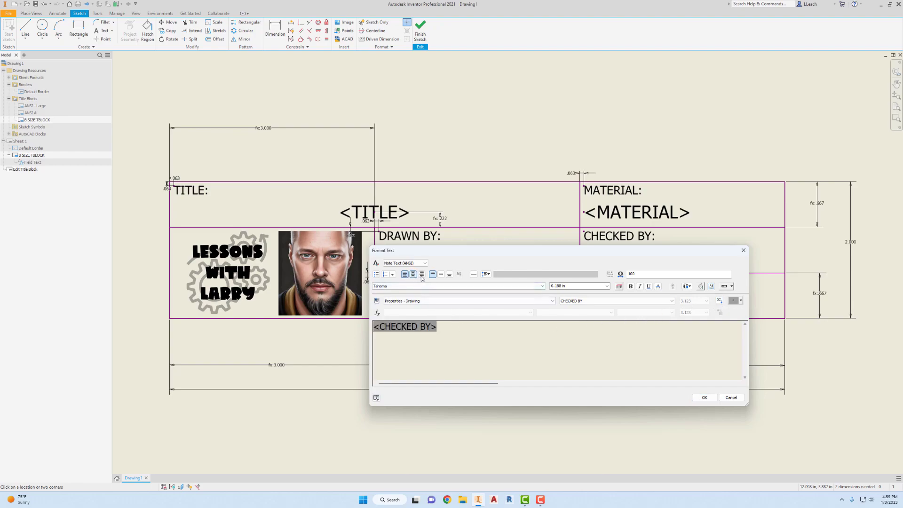
pyautogui.click(441, 275)
pyautogui.click(405, 274)
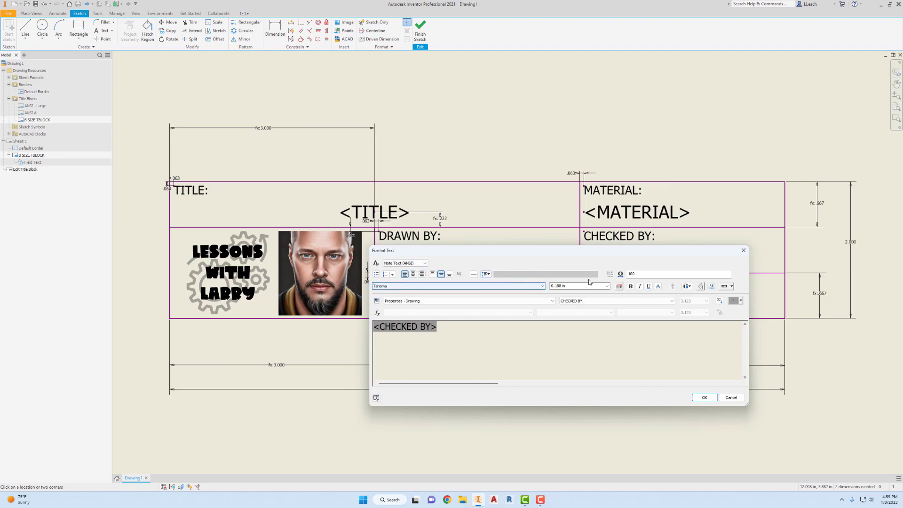
pyautogui.click(701, 397)
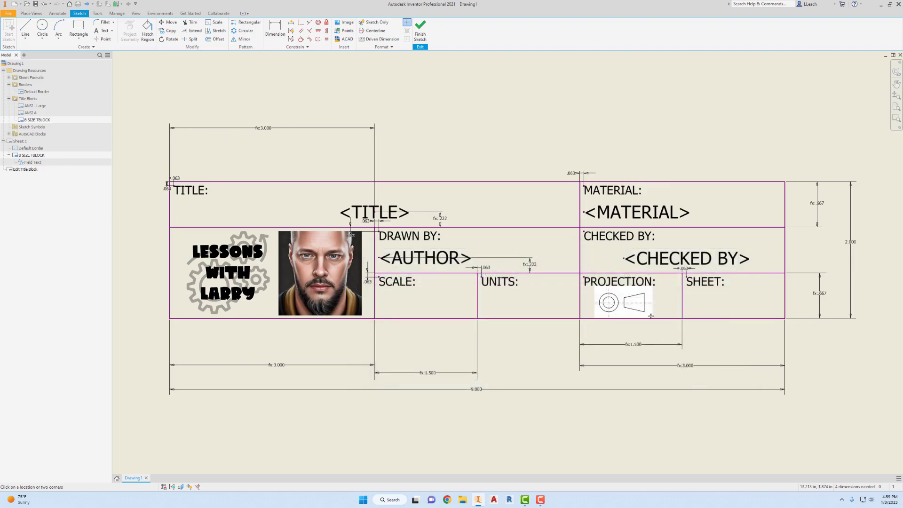
# Step: Constrain the checked-by field's text point horizontally to the author field and vertically to the CHECKED BY: label
pyautogui.click(319, 32)
pyautogui.click(380, 258)
pyautogui.click(623, 259)
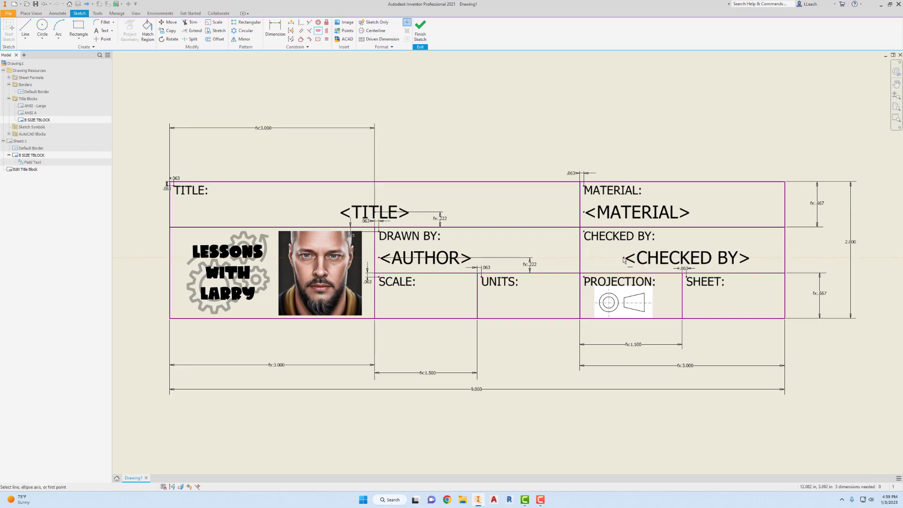
pyautogui.click(327, 31)
pyautogui.click(586, 234)
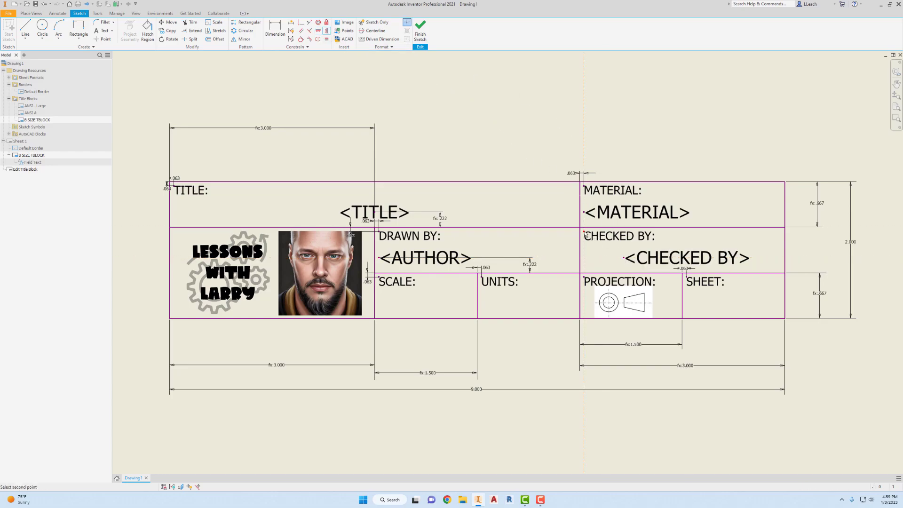
pyautogui.click(624, 258)
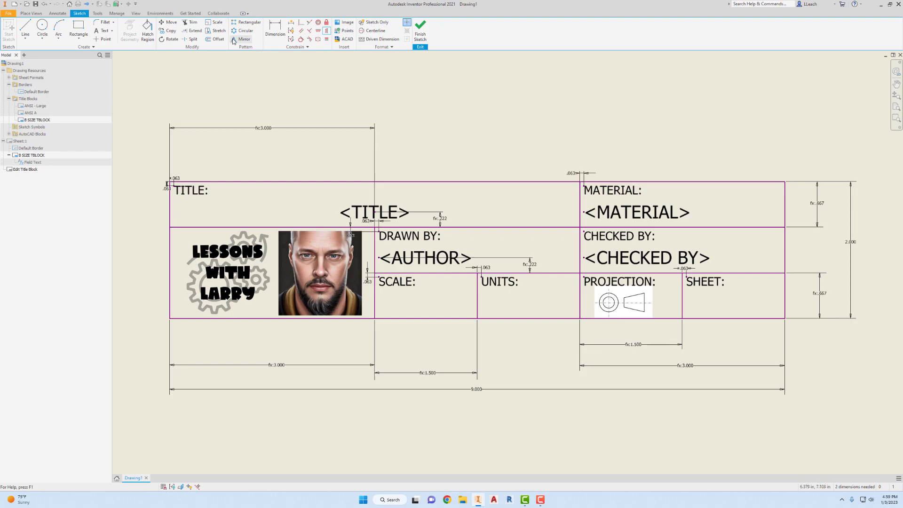
# Step: Start a text in the SCALE cell with a text height of 0.188 in
pyautogui.click(103, 32)
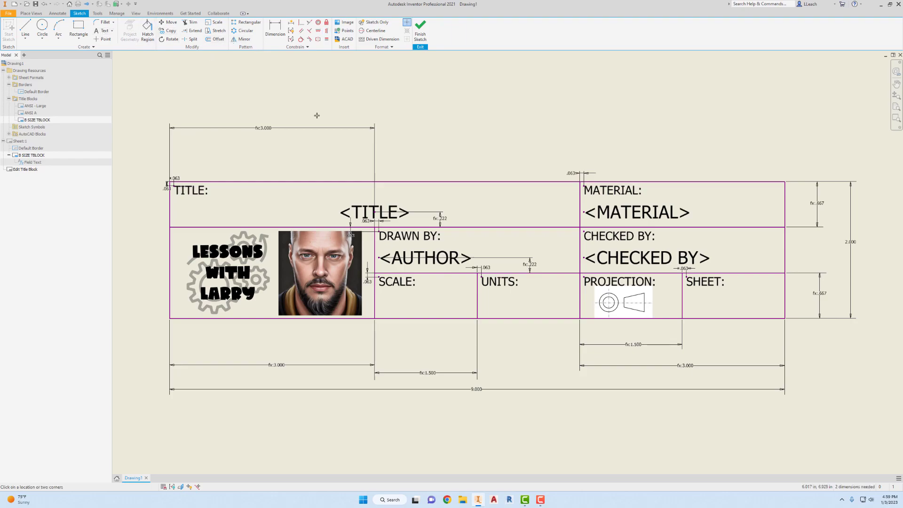
pyautogui.click(410, 300)
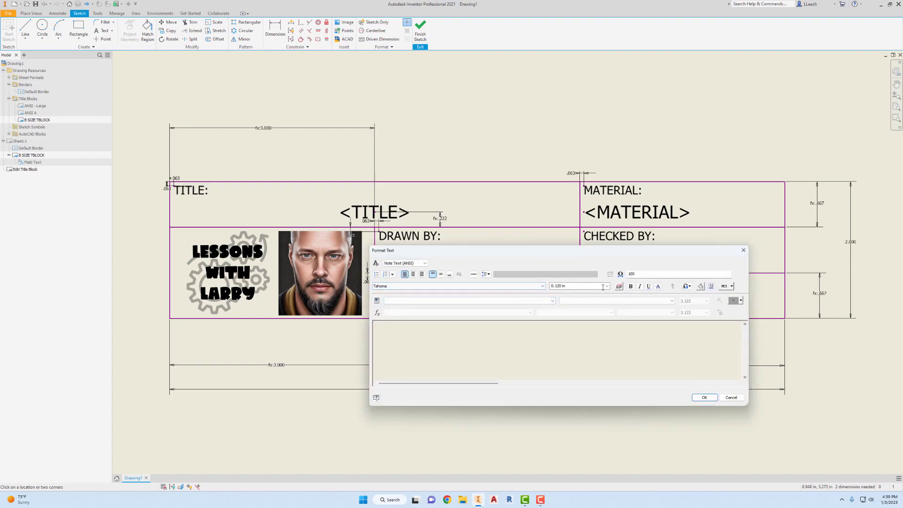
pyautogui.click(589, 286)
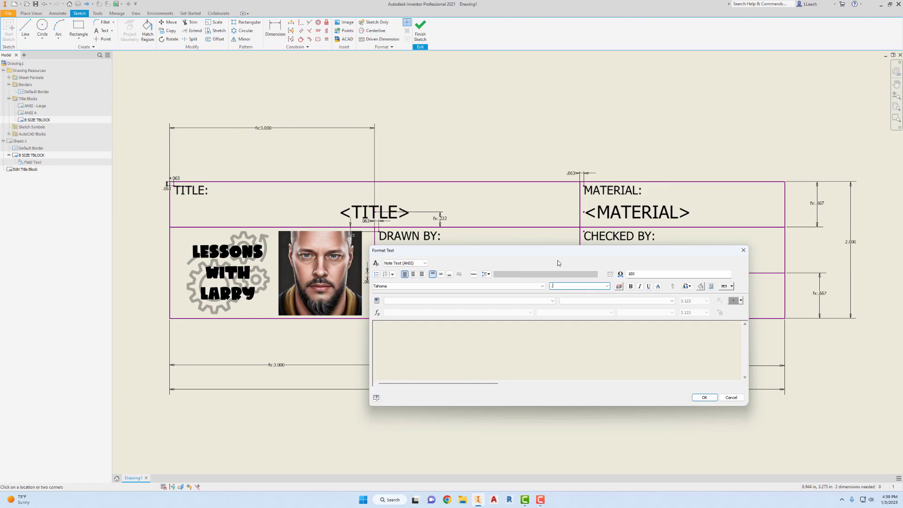
pyautogui.press('Tab')
# Step: Insert the Initial View Scale property from Sheet Properties with middle justification and place the text in the SCALE cell
pyautogui.click(427, 301)
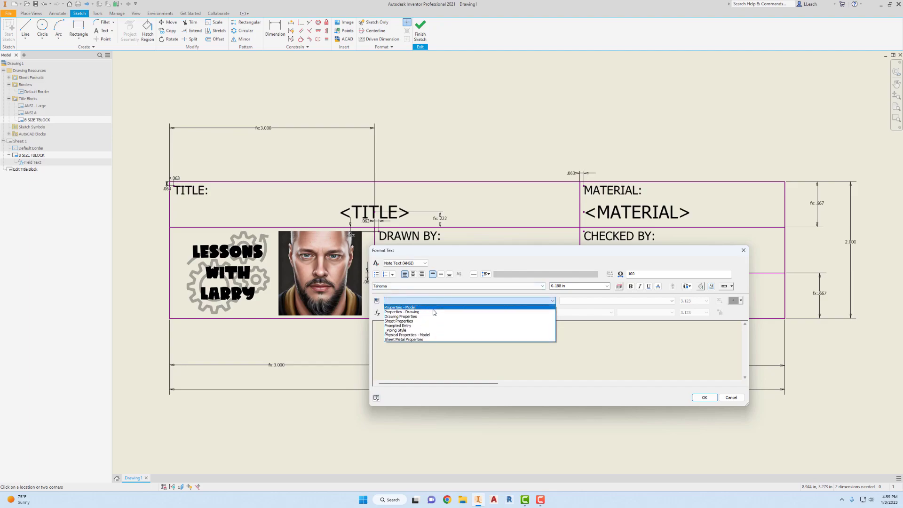
pyautogui.click(403, 322)
pyautogui.click(585, 301)
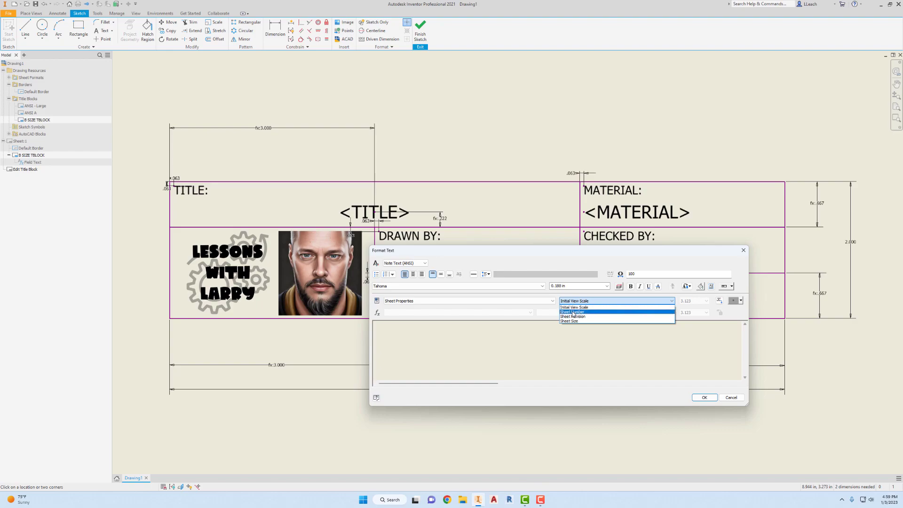
pyautogui.click(580, 309)
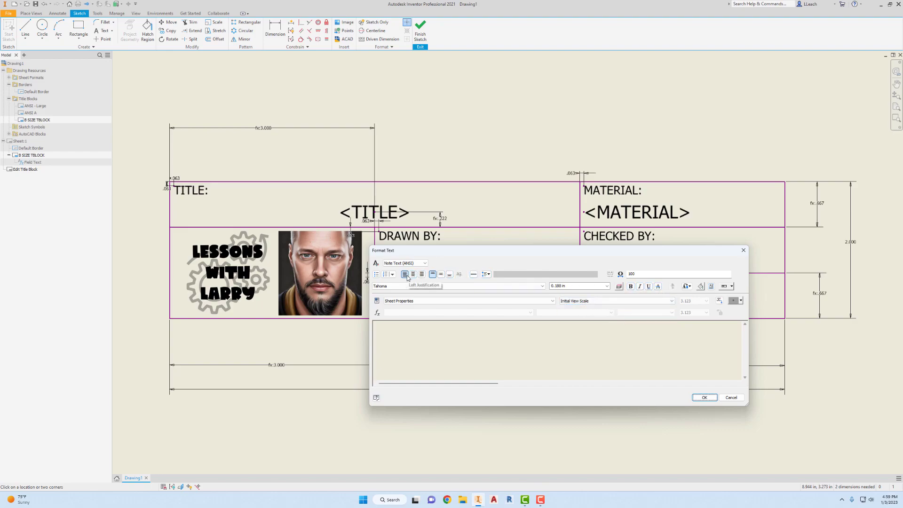
pyautogui.click(441, 275)
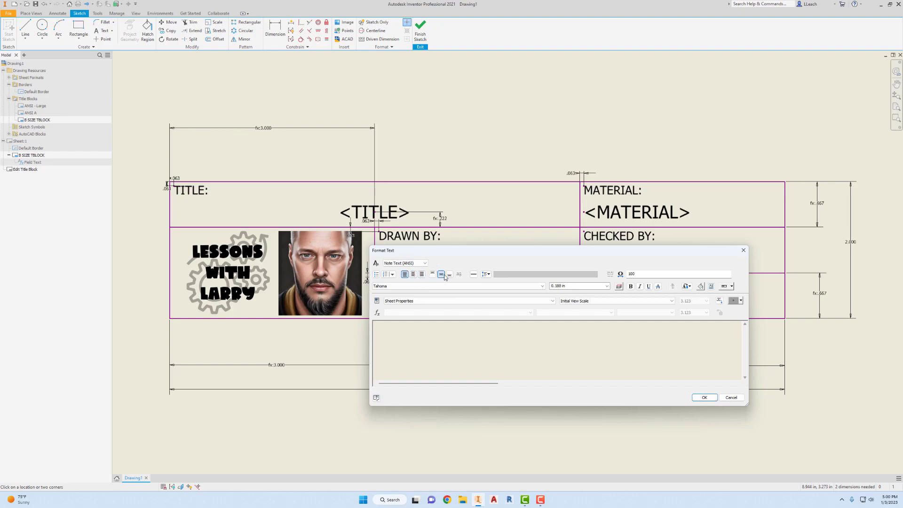
pyautogui.click(720, 300)
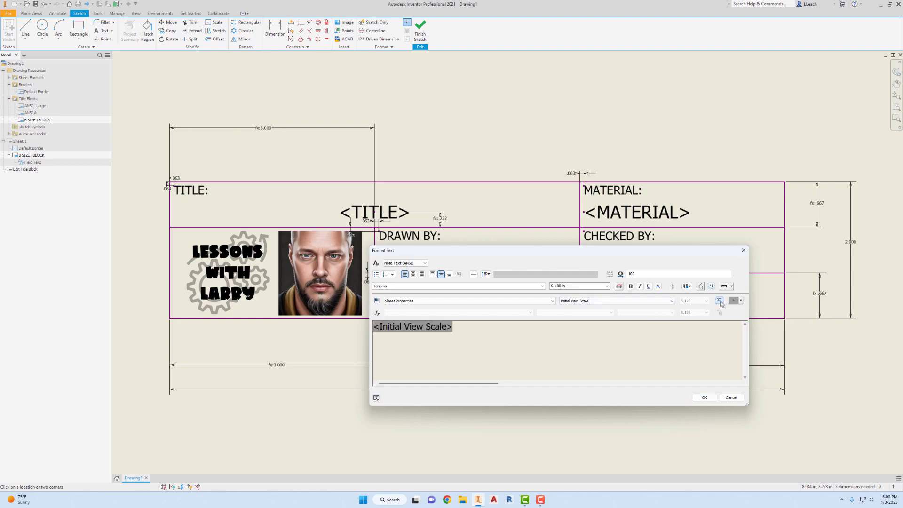
pyautogui.click(704, 398)
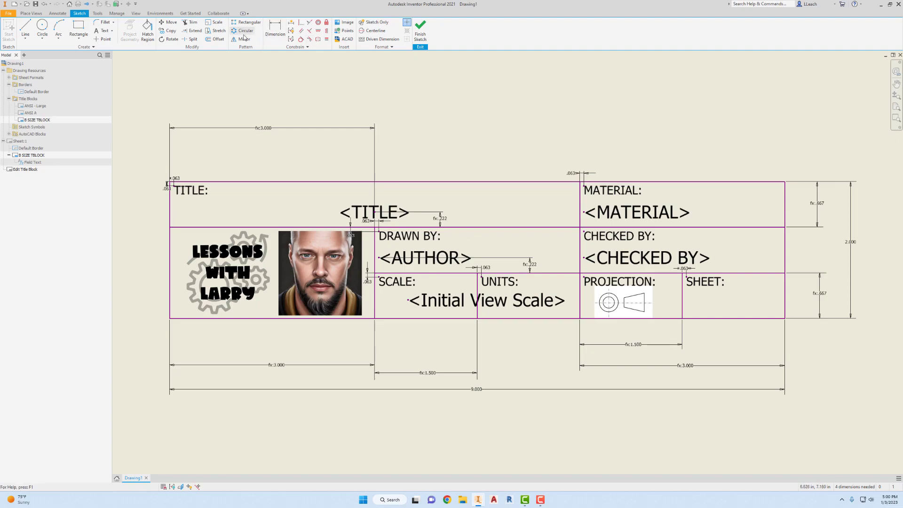
# Step: Align the view scale field under the SCALE: label with a Vertical constraint between their text points
pyautogui.click(326, 31)
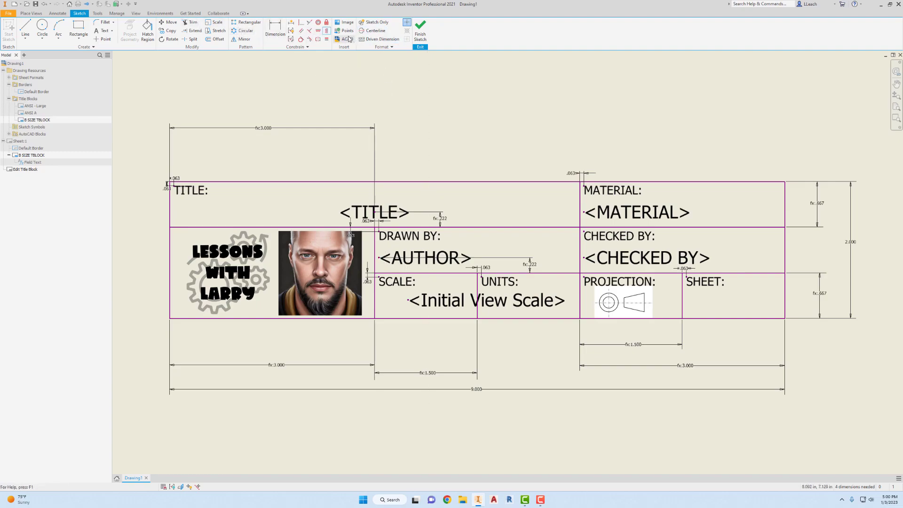
pyautogui.click(381, 278)
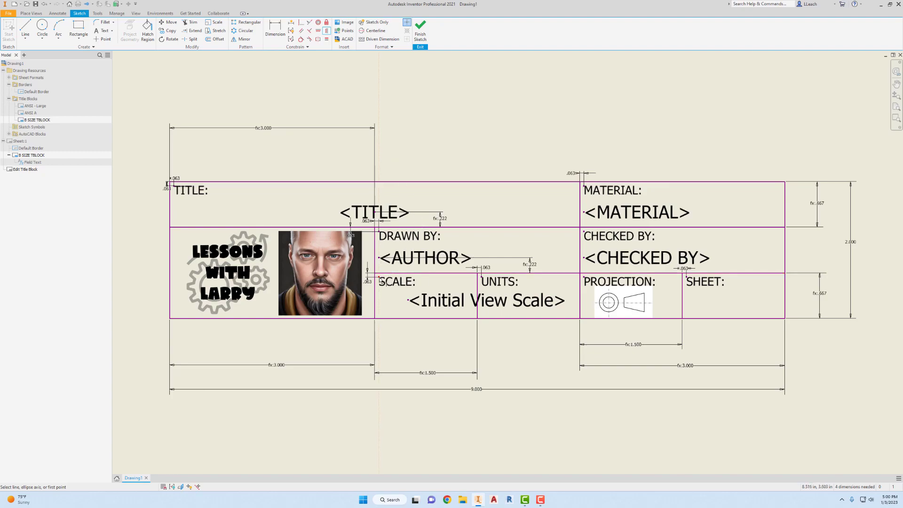
pyautogui.click(408, 301)
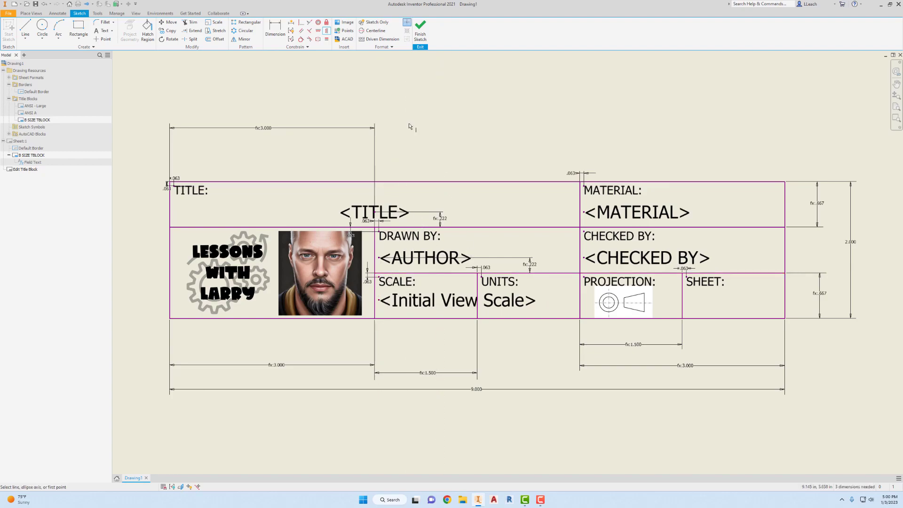
# Step: Dimension the view scale field vertically from the title block's lower edge, linking it to the author field's .222 dimension
pyautogui.click(285, 40)
pyautogui.click(382, 319)
pyautogui.click(370, 311)
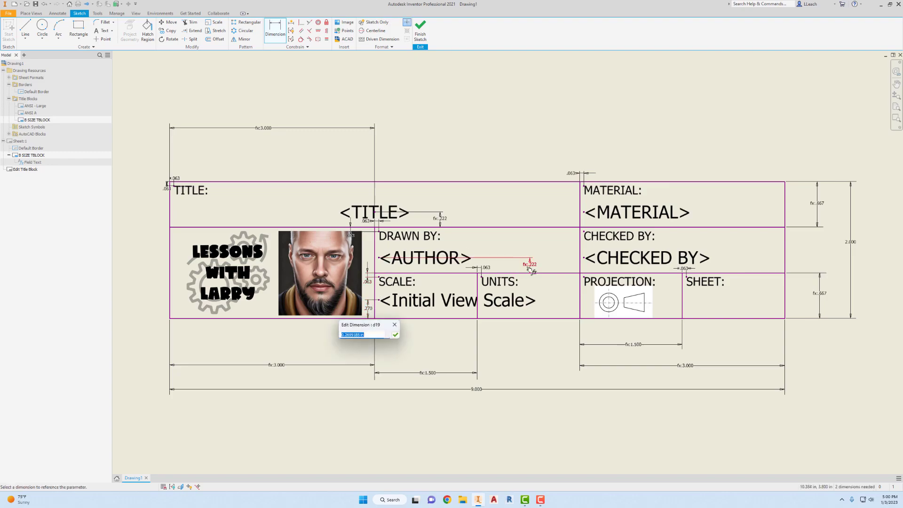
pyautogui.click(533, 266)
pyautogui.click(395, 335)
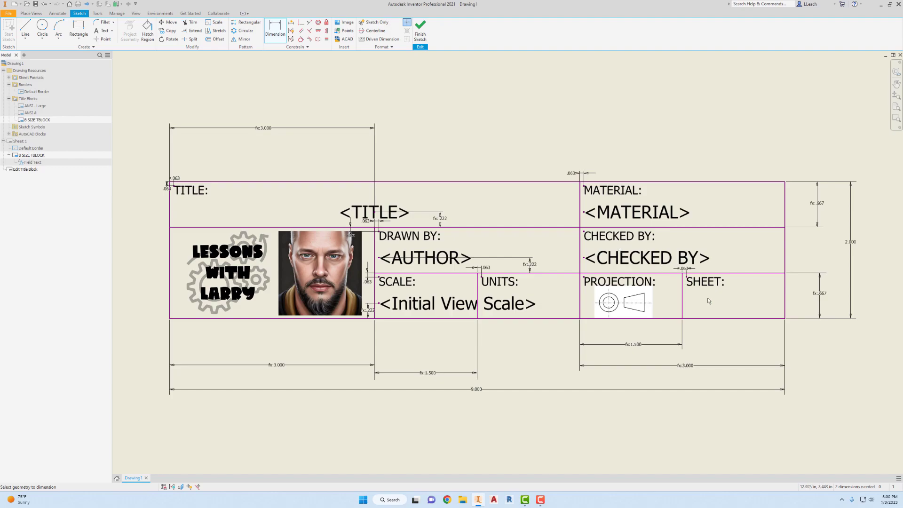
# Step: Start a text in the SHEET cell with middle justification, inserting the Sheet Number property from Sheet Properties followed by "OF"
pyautogui.click(105, 31)
pyautogui.click(697, 302)
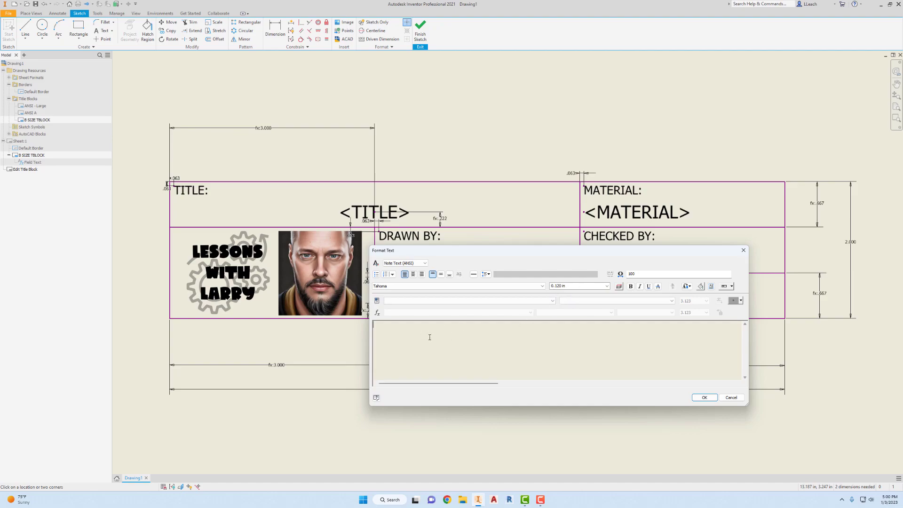
pyautogui.click(392, 303)
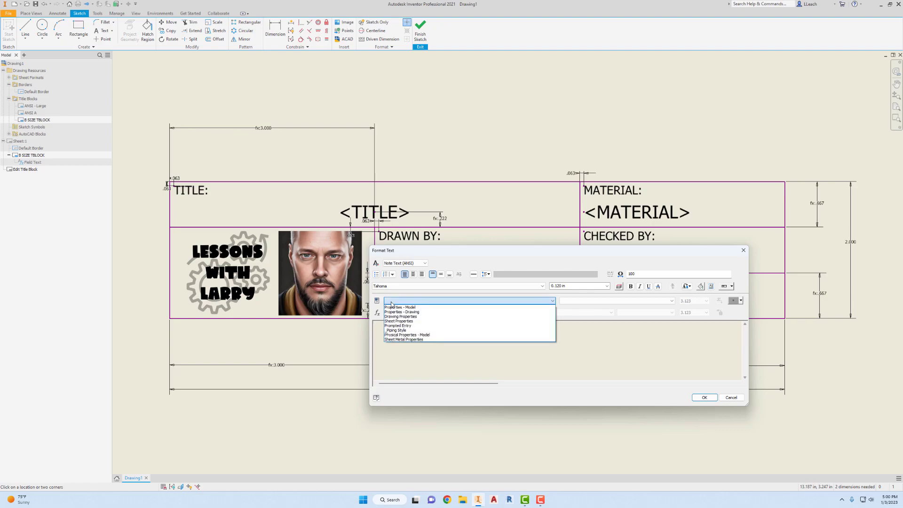
pyautogui.click(407, 322)
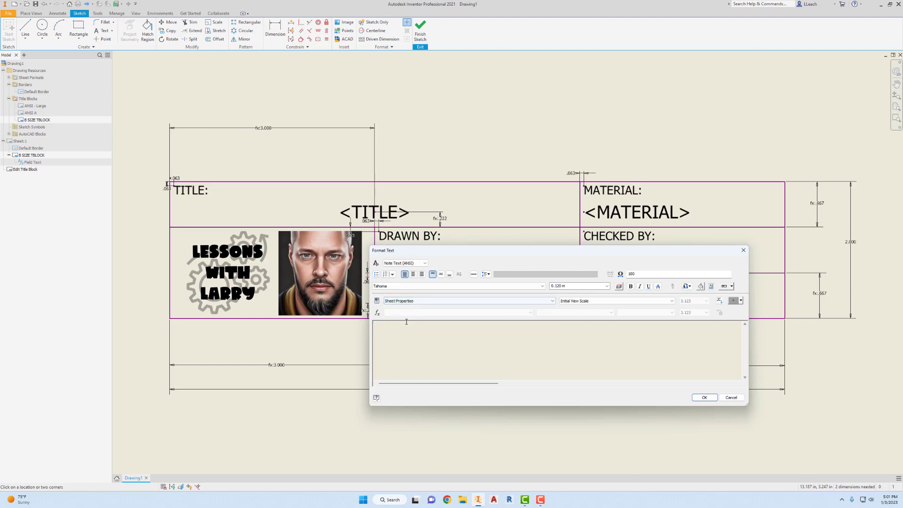
pyautogui.click(595, 304)
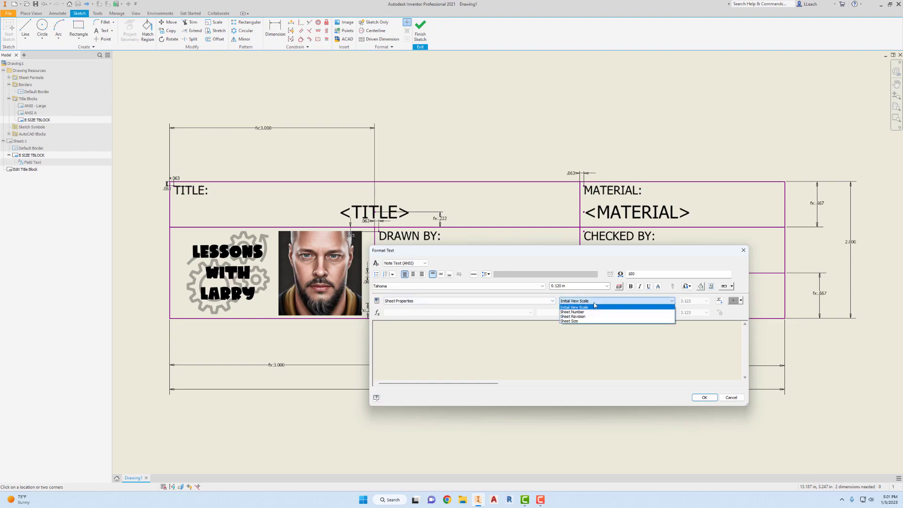
pyautogui.click(585, 312)
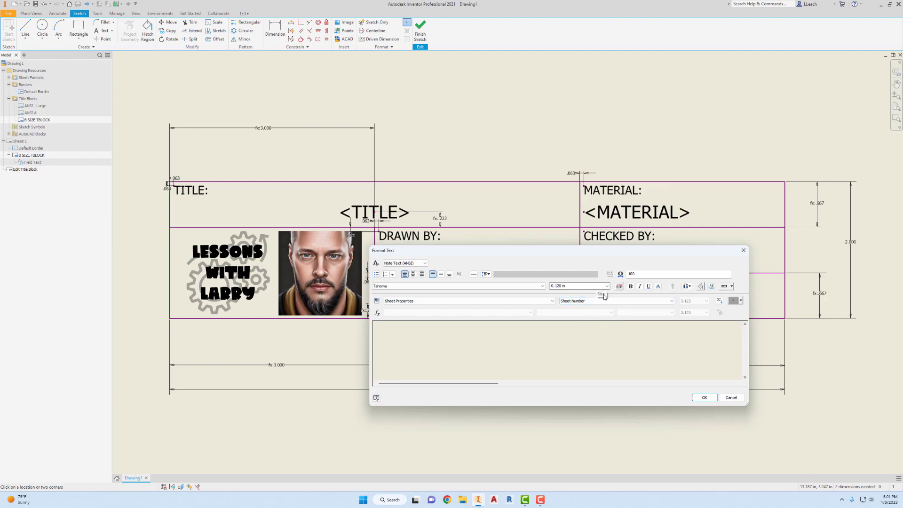
pyautogui.click(440, 275)
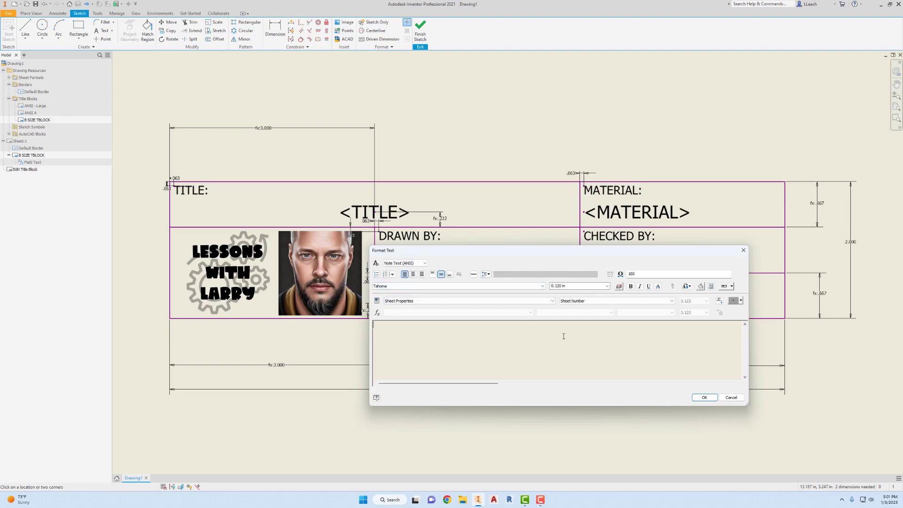
pyautogui.click(720, 301)
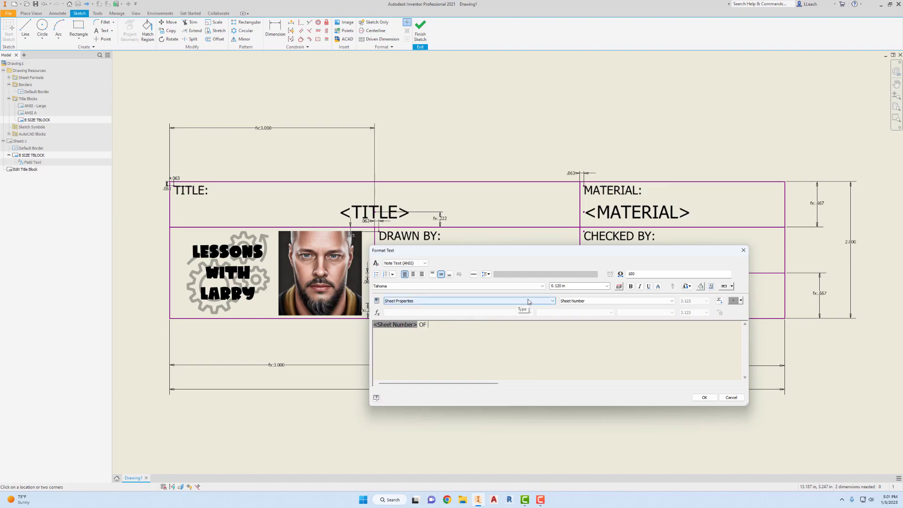
# Step: Insert the Number of sheets property from Drawing Properties after "OF" in the sheet text
pyautogui.click(489, 301)
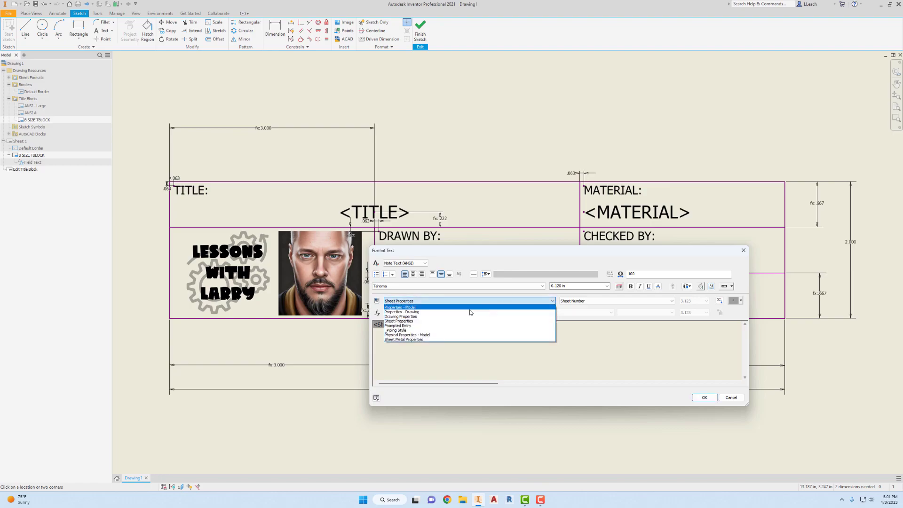
pyautogui.click(426, 317)
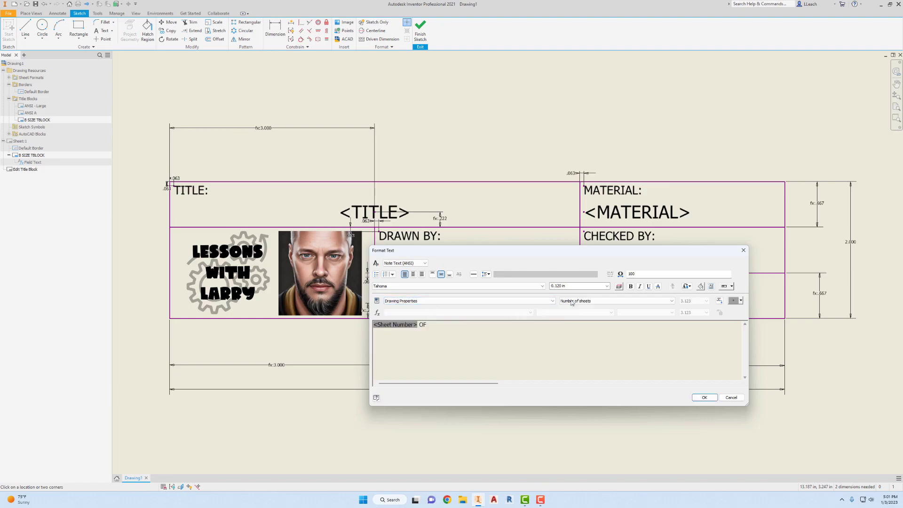
pyautogui.click(592, 302)
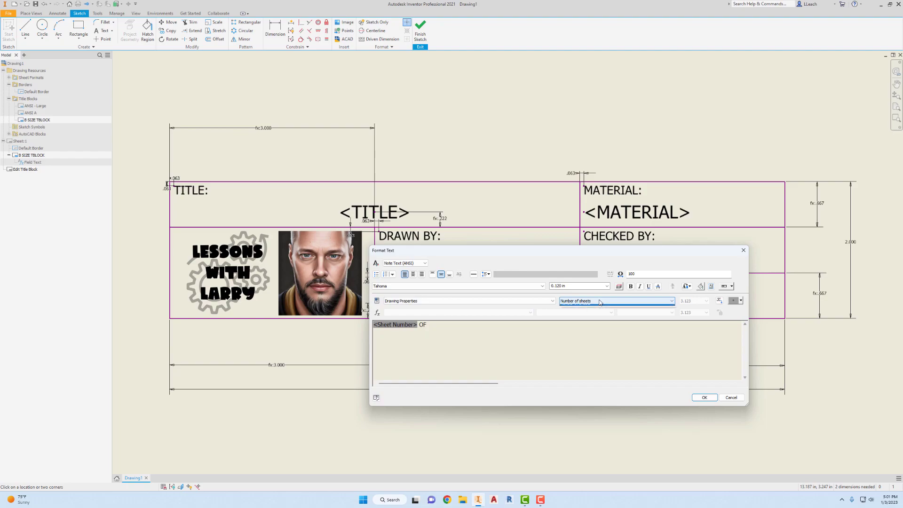
pyautogui.click(592, 308)
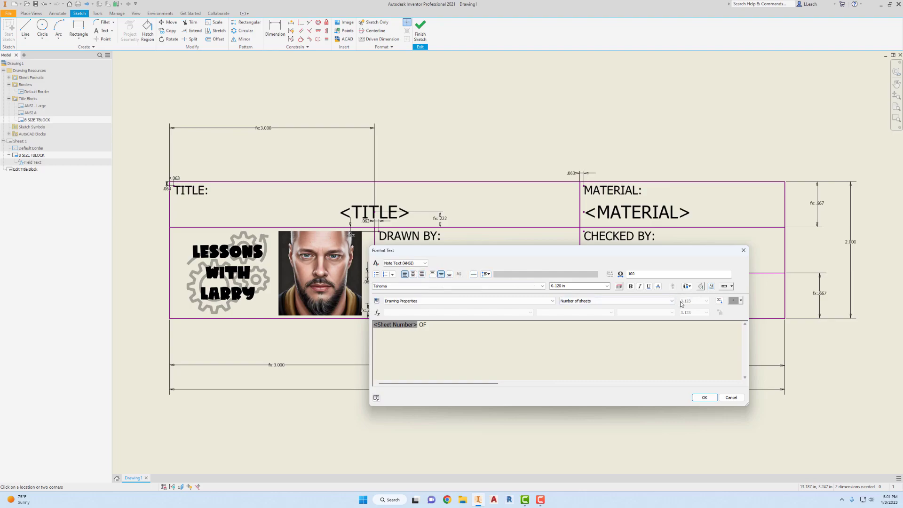
pyautogui.click(719, 300)
# Step: Set the text height of the whole sheet number line to .1875 in and place the text in the SHEET cell
pyautogui.moveTo(482, 324); pyautogui.dragTo(372, 324)
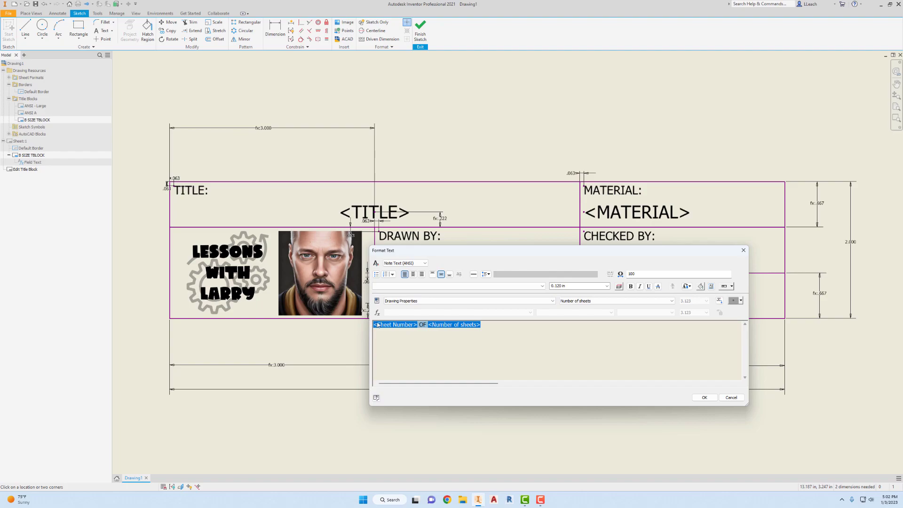
pyautogui.click(578, 287)
pyautogui.write('.1875')
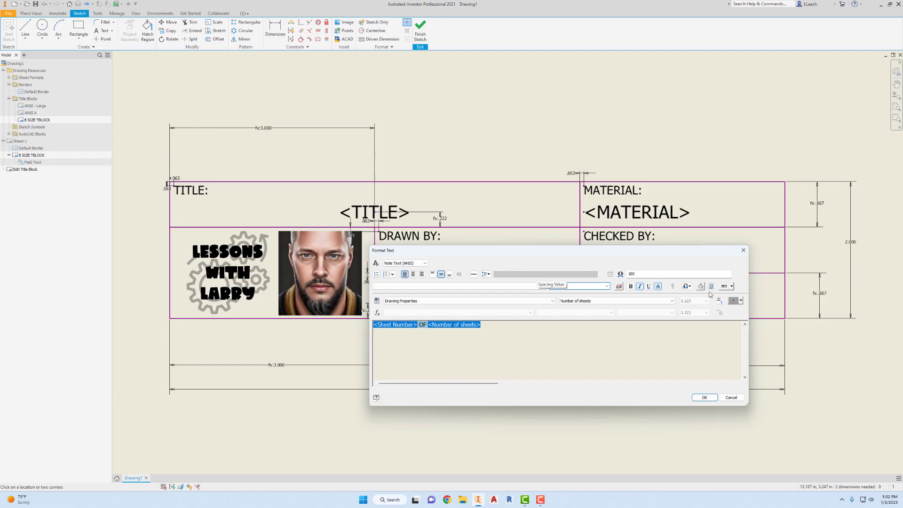
pyautogui.press('Return')
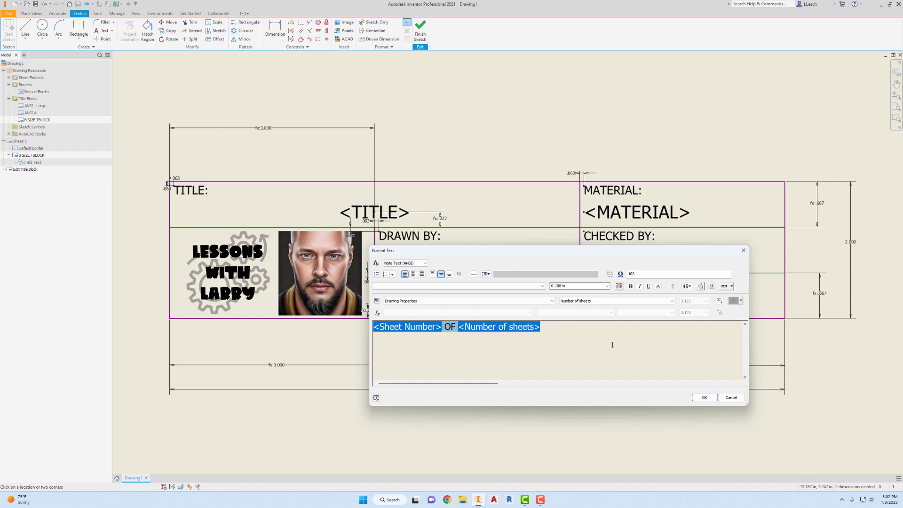
pyautogui.click(705, 398)
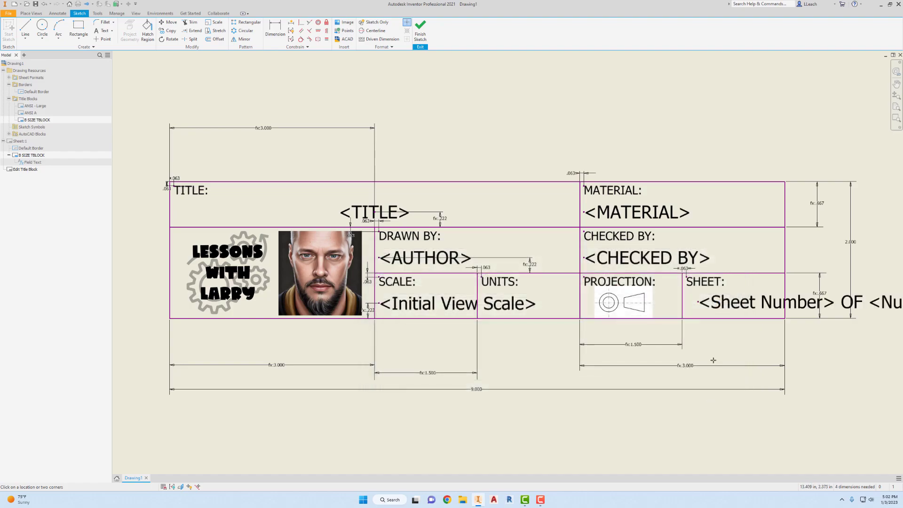
# Step: Align the sheet number field under the SHEET: label with a Vertical constraint between their text points
pyautogui.scroll(-3, 611, 306)
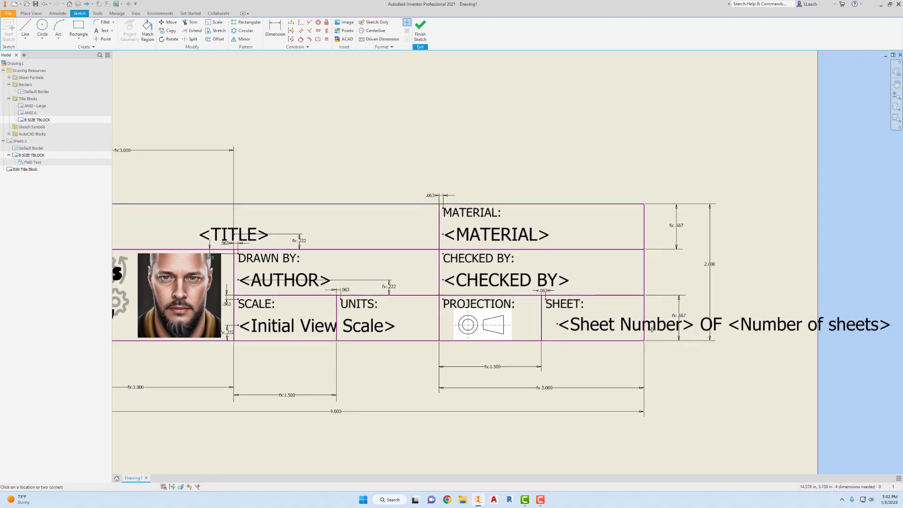
pyautogui.scroll(3, 635, 327)
pyautogui.scroll(-2, 694, 319)
pyautogui.scroll(2, 559, 314)
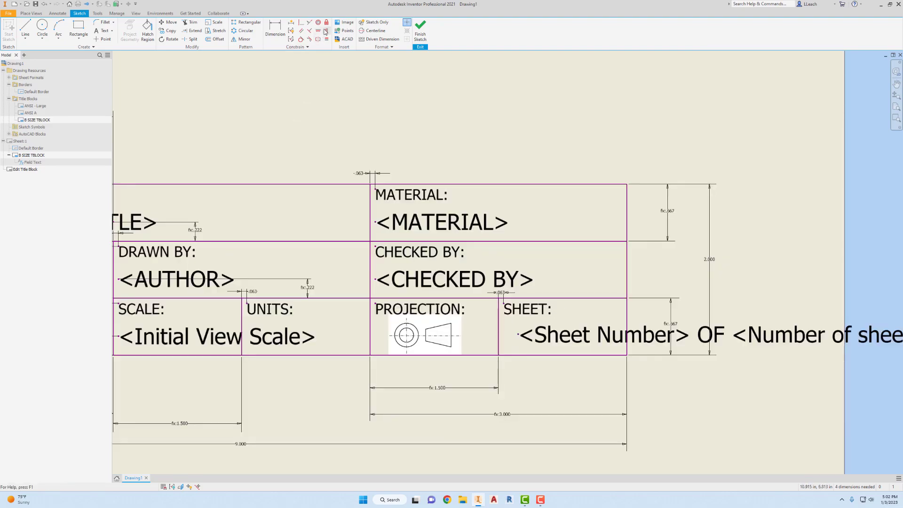
pyautogui.click(328, 33)
pyautogui.click(504, 304)
pyautogui.click(520, 337)
pyautogui.press('F2')
pyautogui.moveTo(531, 303); pyautogui.dragTo(548, 280)
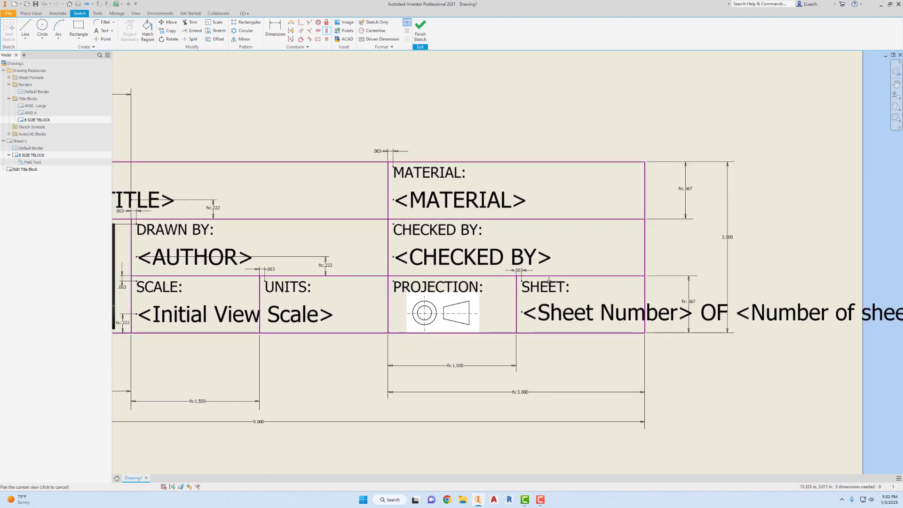
# Step: Align the sheet number field level with the view scale field using a Horizontal constraint between their text points
pyautogui.click(319, 32)
pyautogui.click(136, 313)
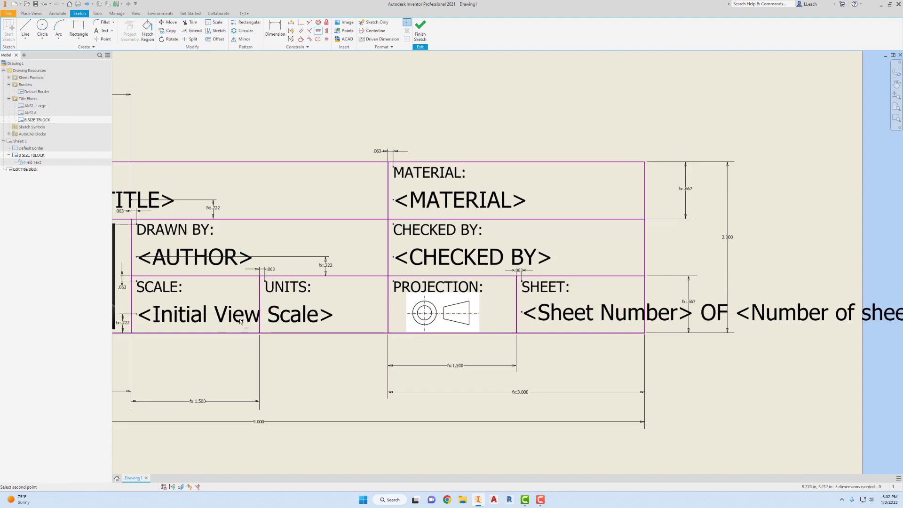
pyautogui.click(522, 314)
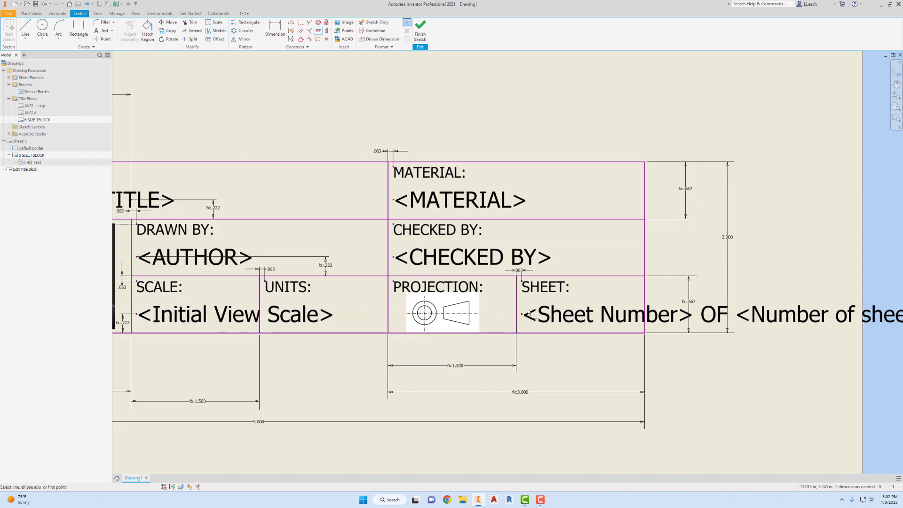
pyautogui.scroll(-2, 585, 262)
pyautogui.scroll(3, 585, 261)
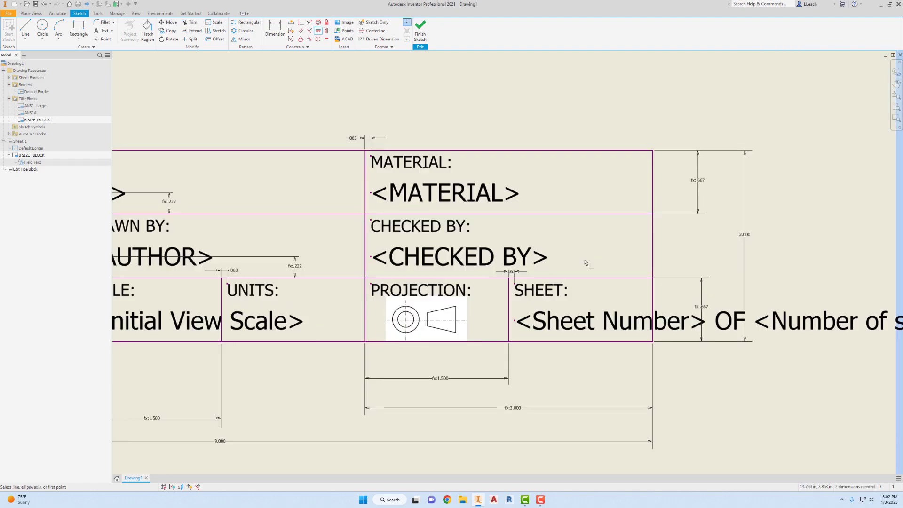
pyautogui.scroll(-2, 583, 262)
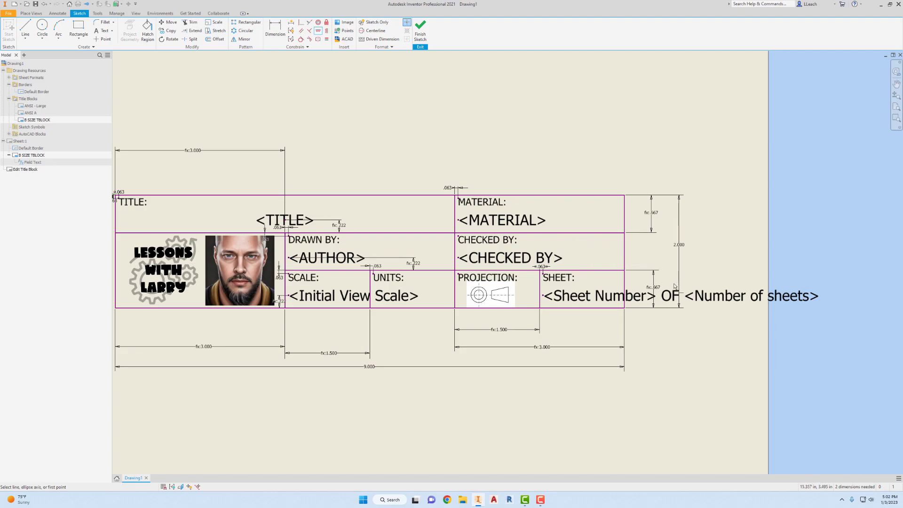
pyautogui.moveTo(619, 184)
pyautogui.mouseDown(button='middle')
pyautogui.moveTo(648, 171)
pyautogui.moveTo(671, 179)
pyautogui.mouseUp(button='middle')
pyautogui.scroll(-3, 485, 295)
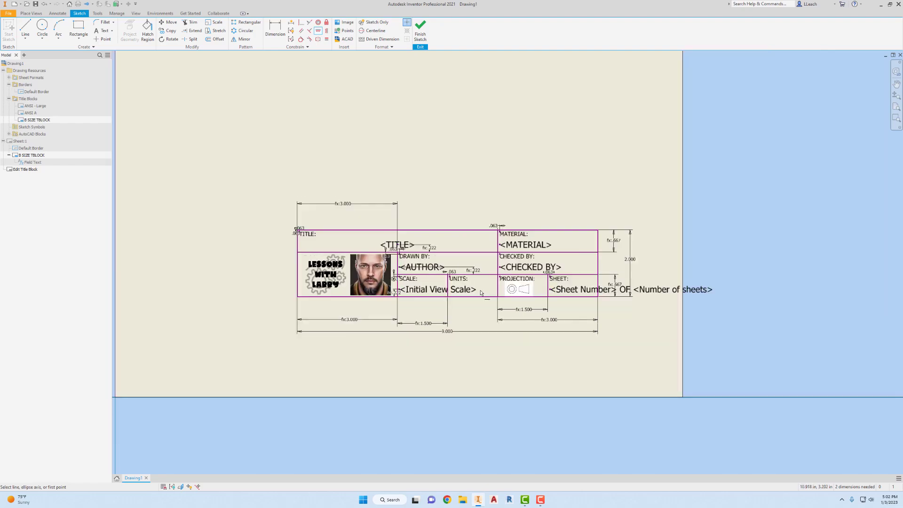
# Step: Start a text in the UNITS cell with a text height of .1875 in
pyautogui.scroll(6, 482, 290)
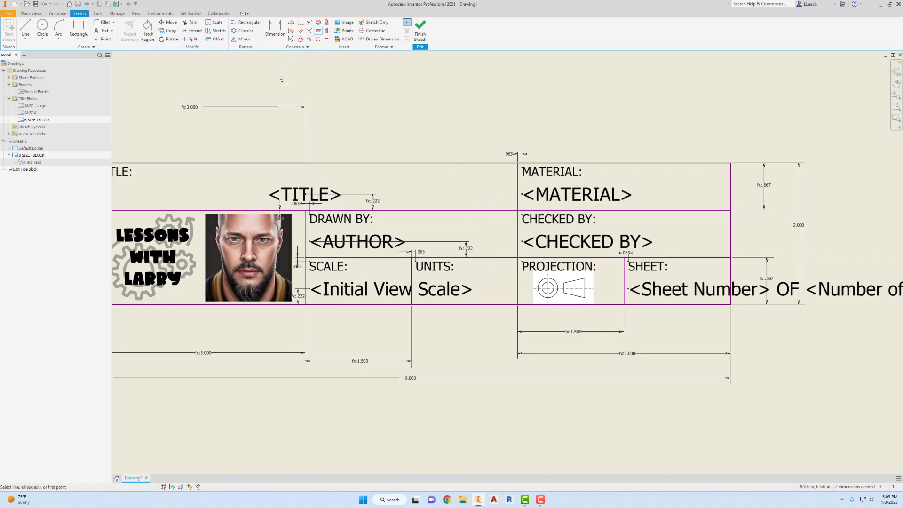
pyautogui.click(104, 31)
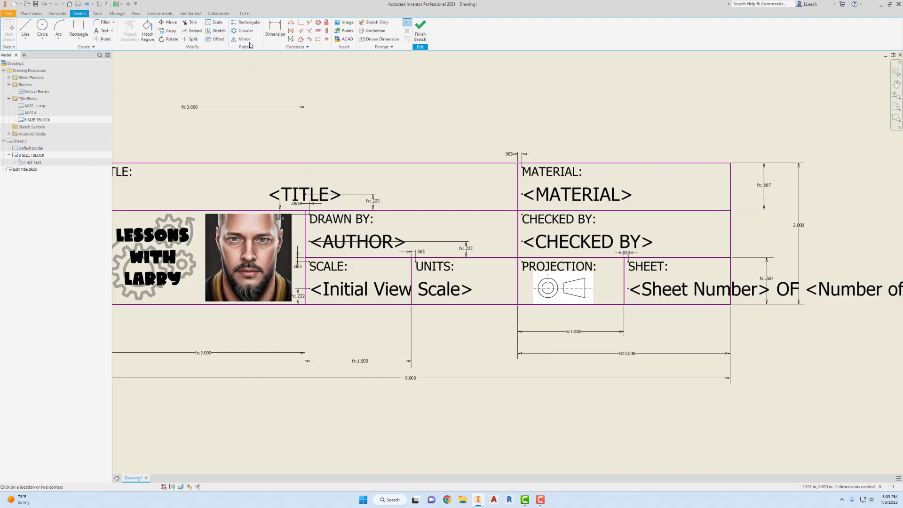
pyautogui.click(470, 280)
pyautogui.moveTo(495, 246); pyautogui.dragTo(471, 263)
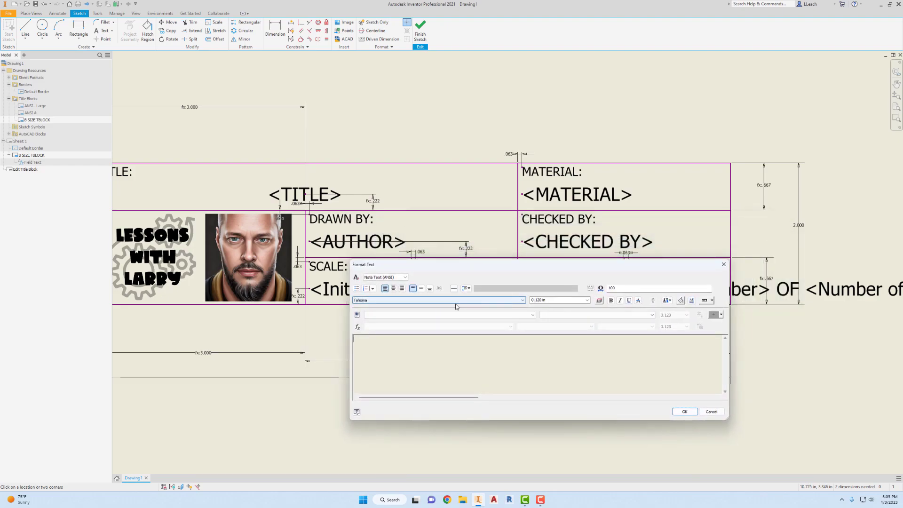
pyautogui.moveTo(551, 301); pyautogui.dragTo(516, 307)
pyautogui.write('.1875')
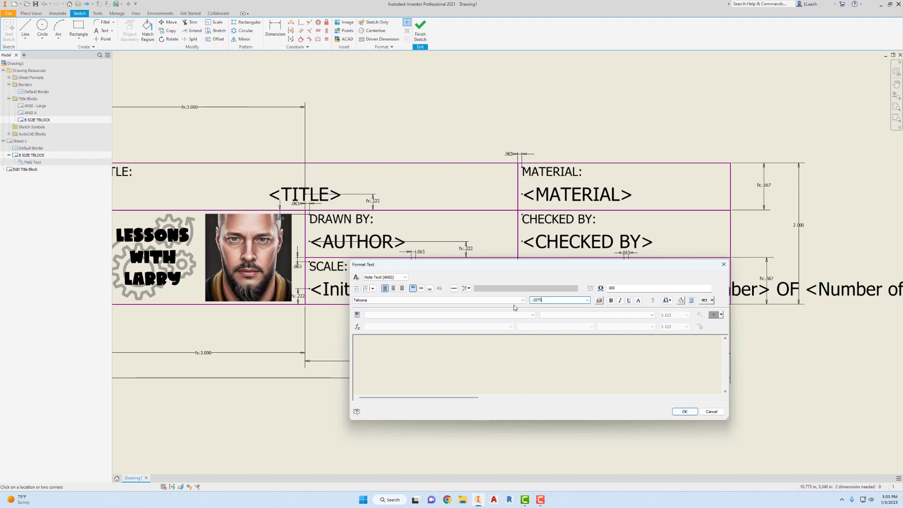
pyautogui.press('Tab')
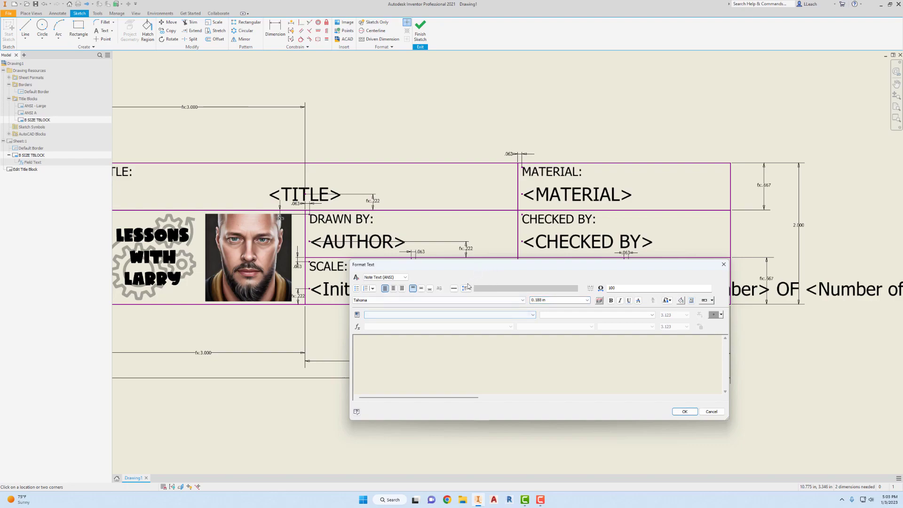
# Step: Insert a Prompted Entry field in the units text and set the field's text height to .1875 in
pyautogui.click(419, 316)
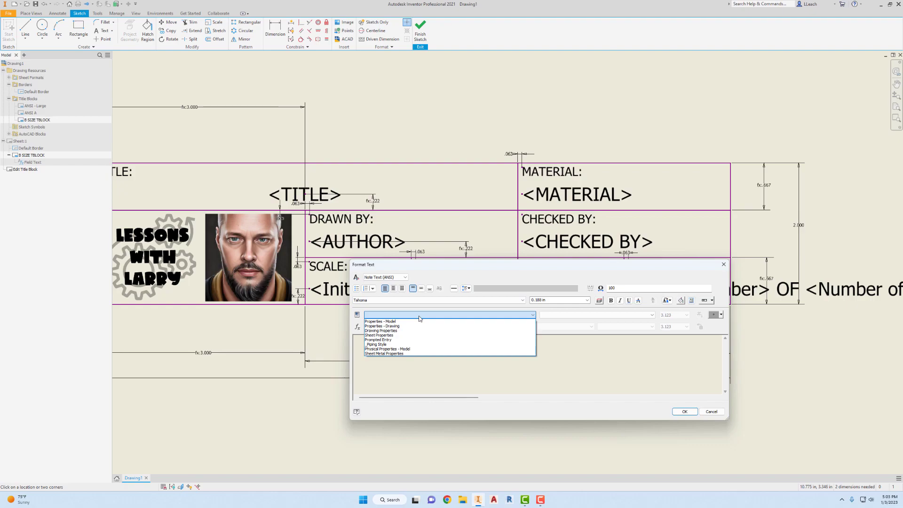
pyautogui.click(390, 340)
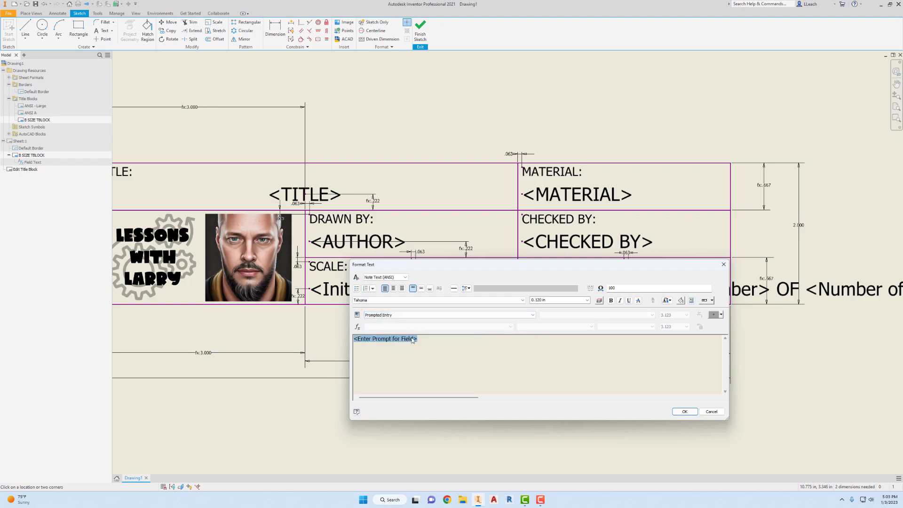
pyautogui.click(564, 301)
pyautogui.write('.1875')
pyautogui.press('Return')
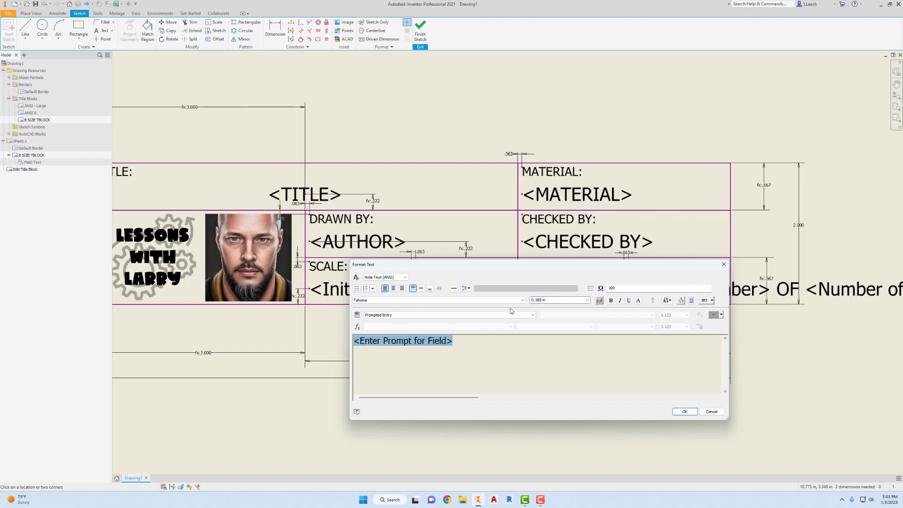
# Step: Replace the prompt wording inside the brackets with "MM OR IN?", apply middle justification, and place the units text
pyautogui.click(360, 342)
pyautogui.moveTo(361, 342); pyautogui.dragTo(447, 342)
pyautogui.write('MM')
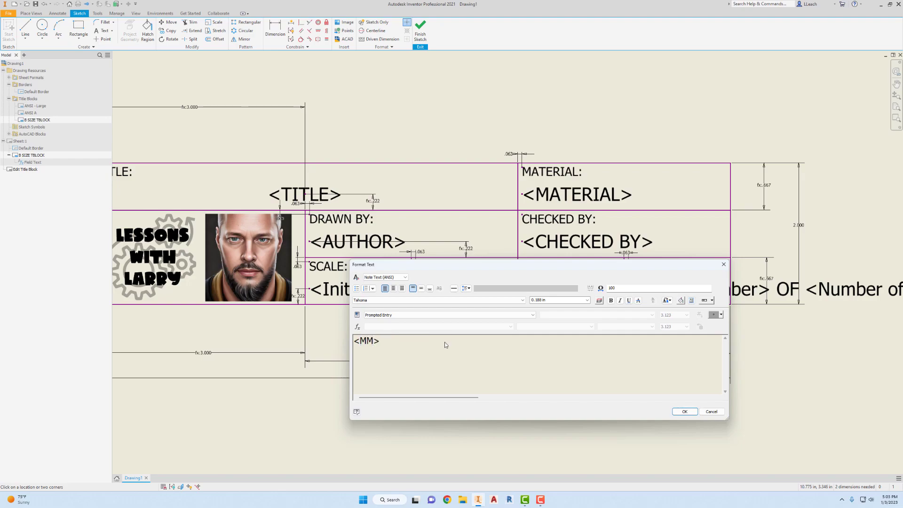
pyautogui.write(' OR ')
pyautogui.write('IN>')
pyautogui.write('?')
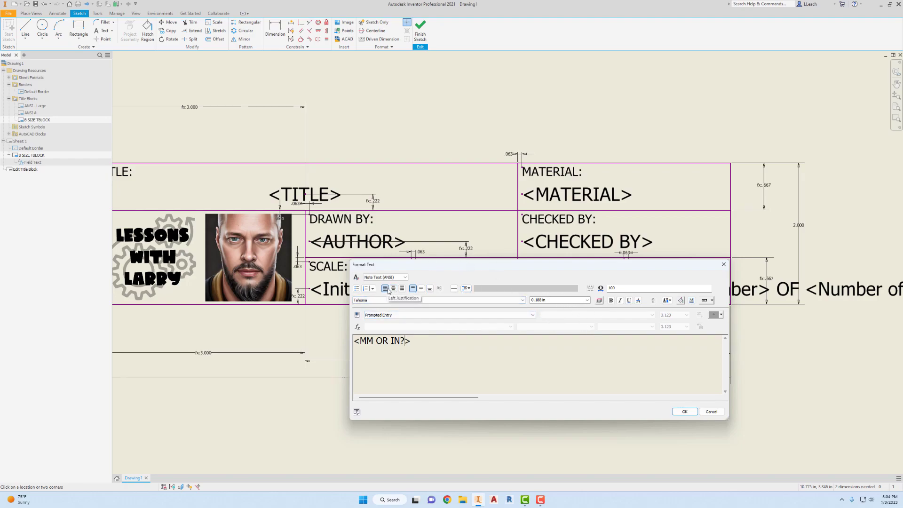
pyautogui.click(421, 289)
pyautogui.click(685, 412)
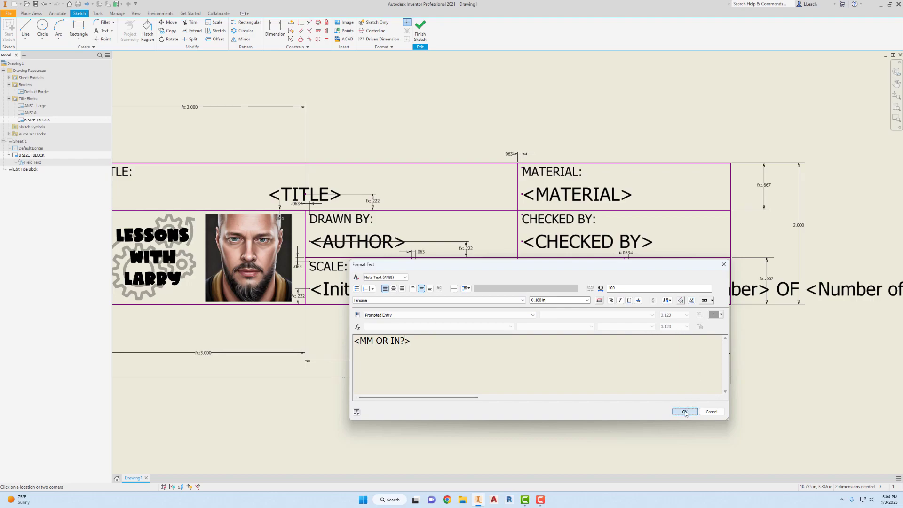
pyautogui.scroll(1, 512, 262)
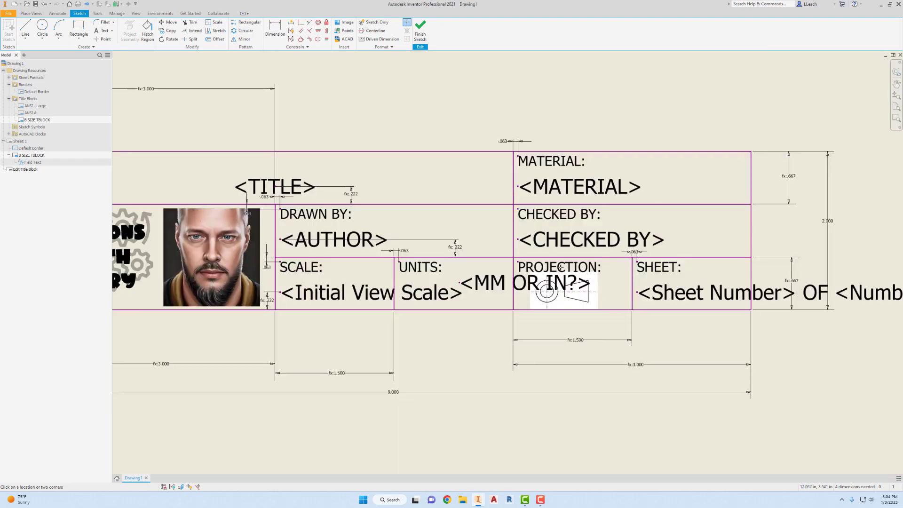
# Step: Align the units prompt field's text point under the UNITS label's text point with a Vertical constraint
pyautogui.moveTo(496, 261); pyautogui.dragTo(520, 257, button='middle')
pyautogui.scroll(-5, 487, 258)
pyautogui.scroll(6, 487, 258)
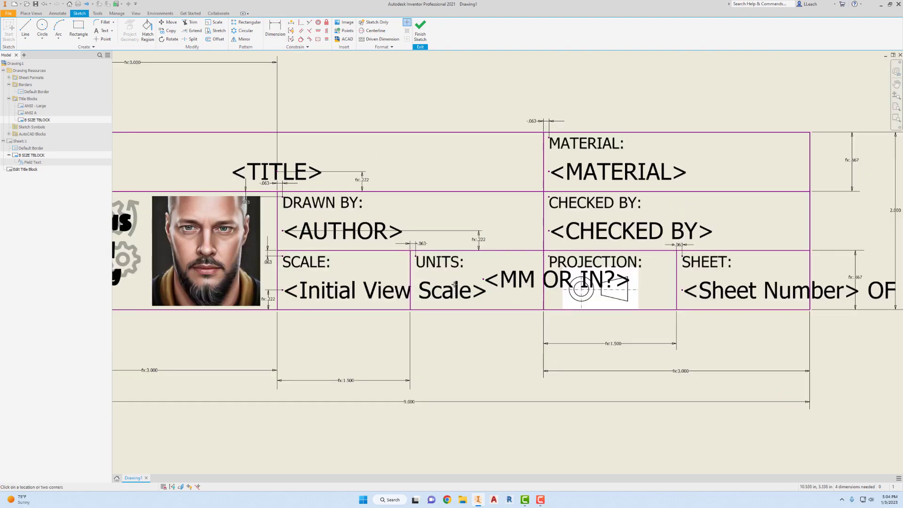
pyautogui.click(328, 33)
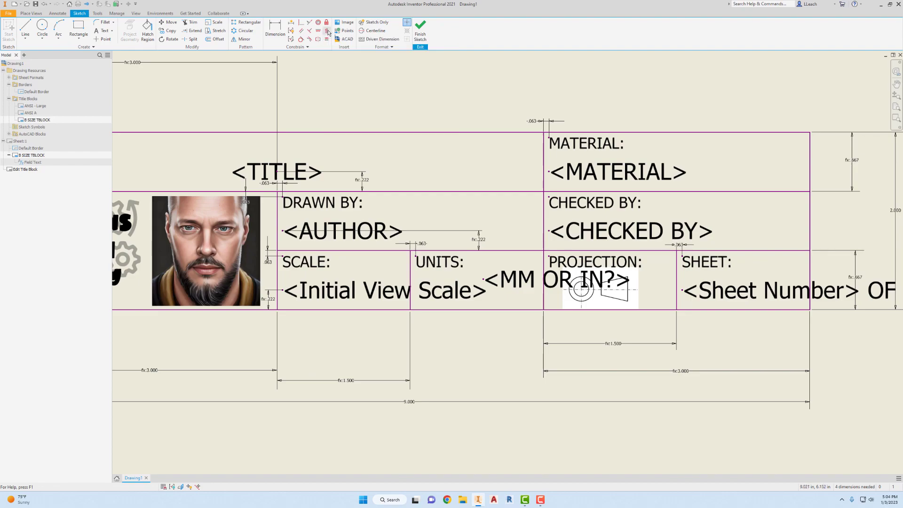
pyautogui.click(415, 257)
pyautogui.click(484, 281)
pyautogui.press('Escape')
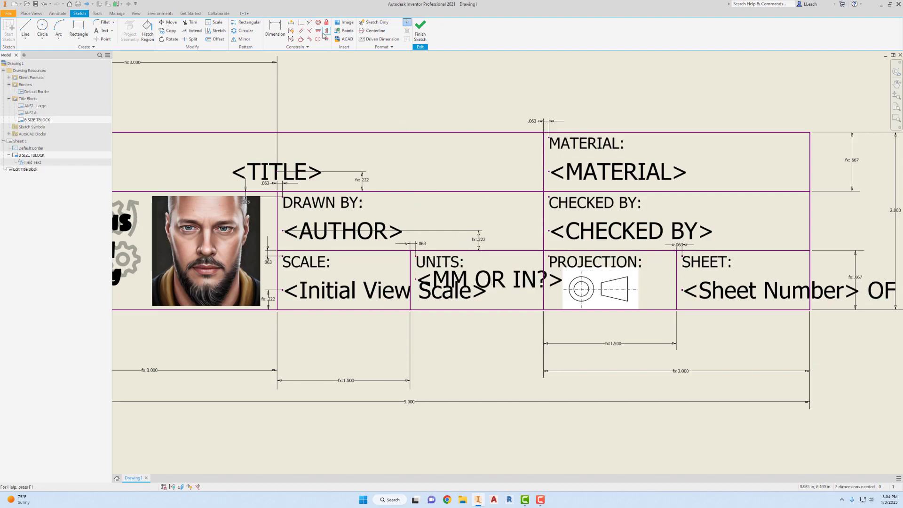
# Step: Align the units prompt field level with the view scale field using a Horizontal constraint between their text points
pyautogui.click(318, 31)
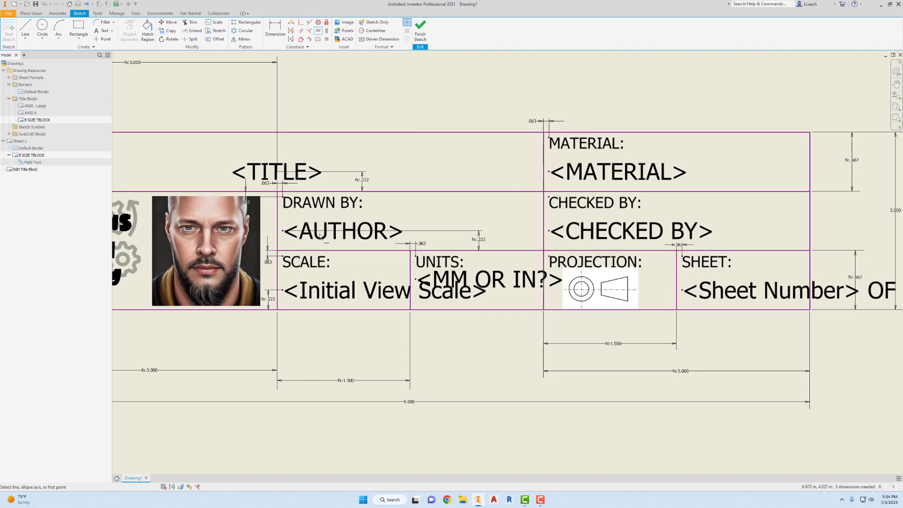
pyautogui.click(284, 291)
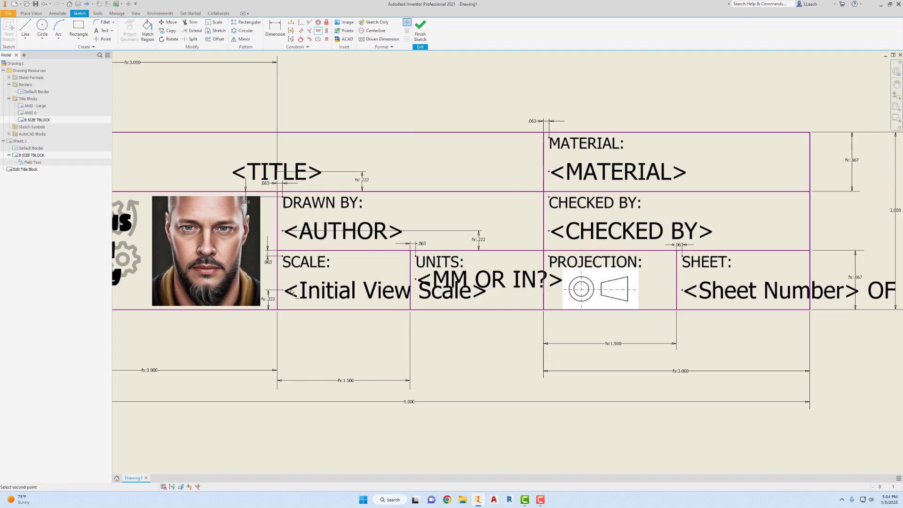
pyautogui.click(417, 280)
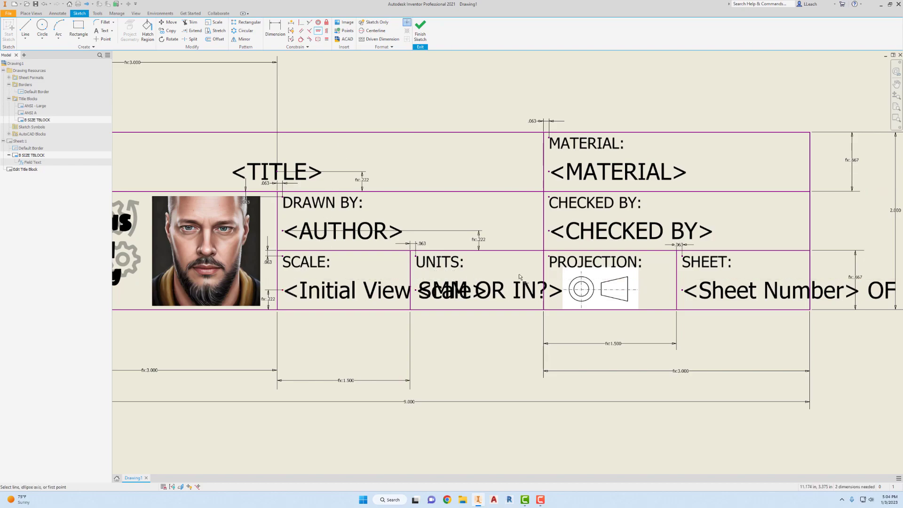
# Step: Finish the sketch, saving the edits to B SIZE TBLOCK with IN. as the value for the units prompt
pyautogui.scroll(-5, 516, 239)
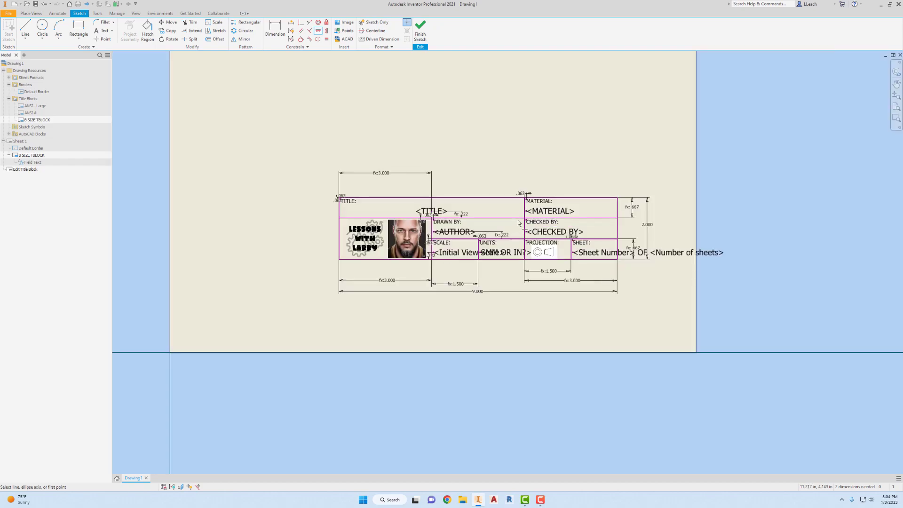
pyautogui.moveTo(517, 221); pyautogui.dragTo(505, 247, button='middle')
pyautogui.scroll(3, 507, 235)
pyautogui.scroll(-3, 513, 164)
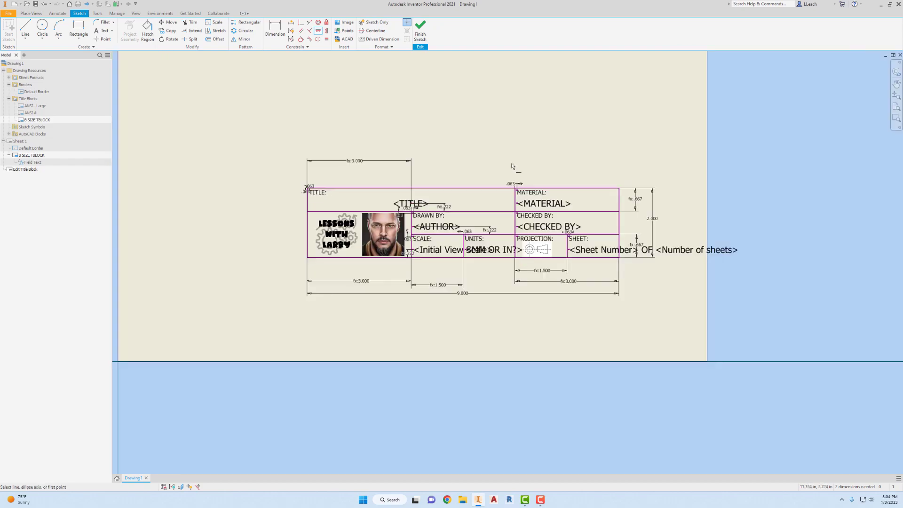
pyautogui.moveTo(490, 117); pyautogui.dragTo(462, 134, button='middle')
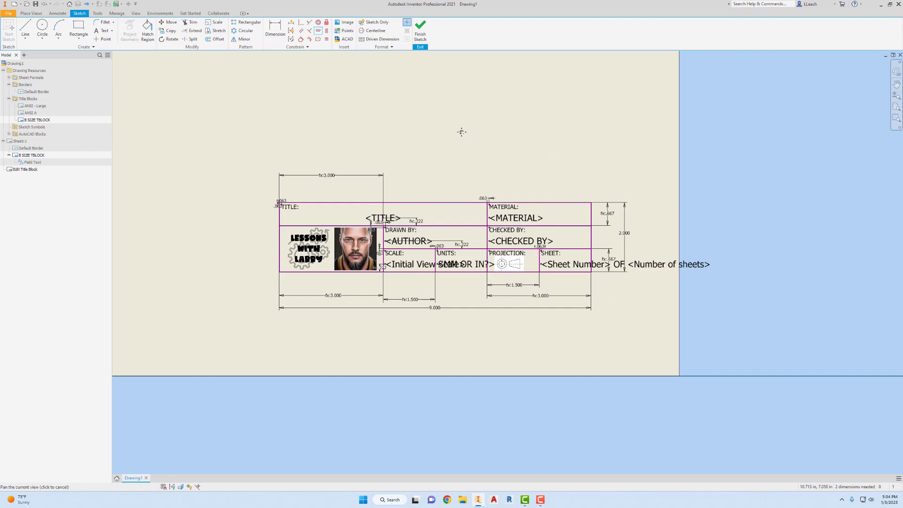
pyautogui.click(423, 35)
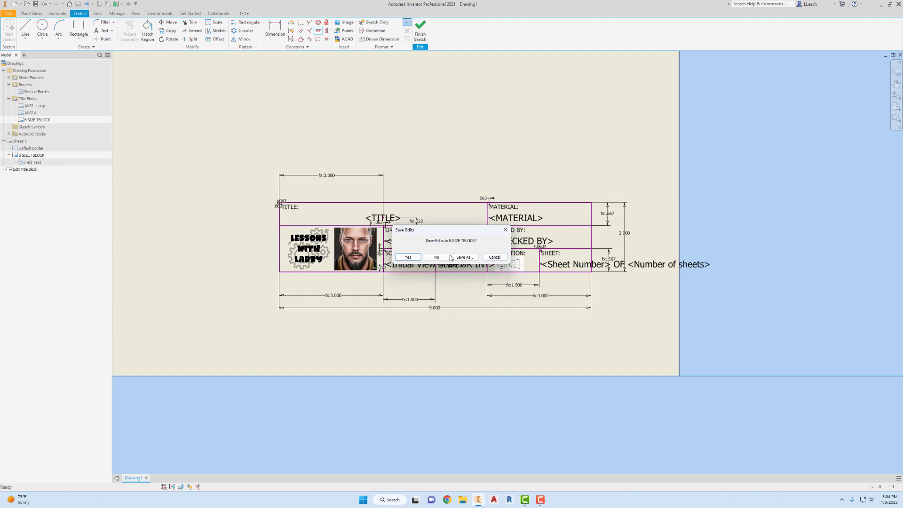
pyautogui.click(417, 258)
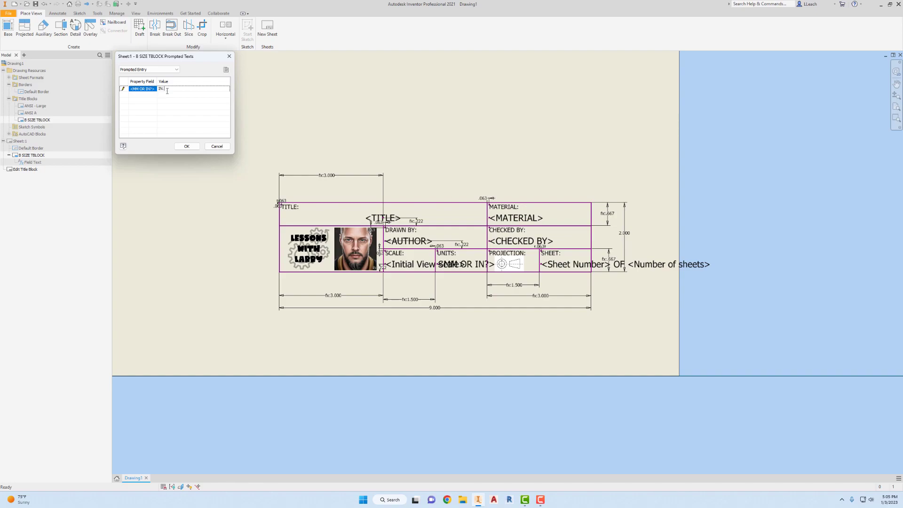
pyautogui.click(188, 146)
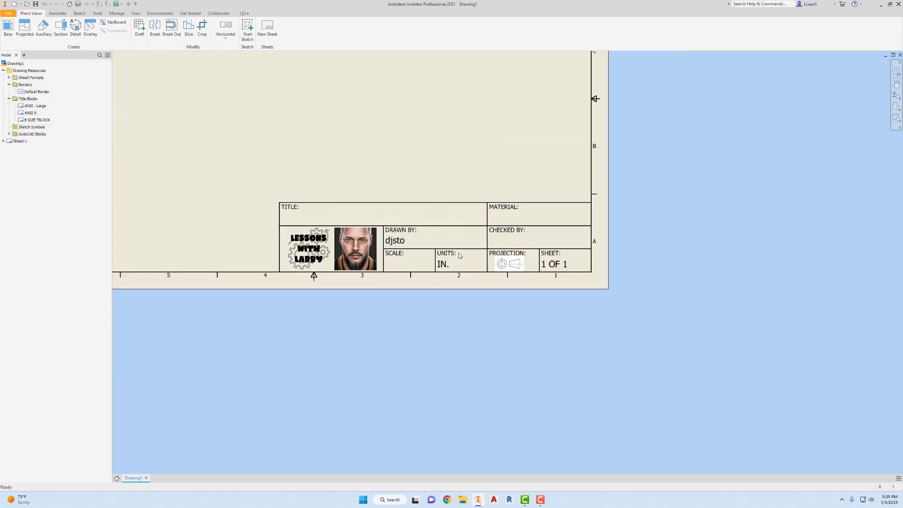
# Step: Examine the filled-in title block cells and its placement on the sheet
pyautogui.moveTo(461, 254); pyautogui.dragTo(497, 295, button='middle')
pyautogui.moveTo(582, 276)
pyautogui.mouseDown(button='middle')
pyautogui.moveTo(615, 281)
pyautogui.moveTo(635, 270)
pyautogui.mouseUp(button='middle')
pyautogui.scroll(-3, 548, 227)
pyautogui.scroll(3, 550, 235)
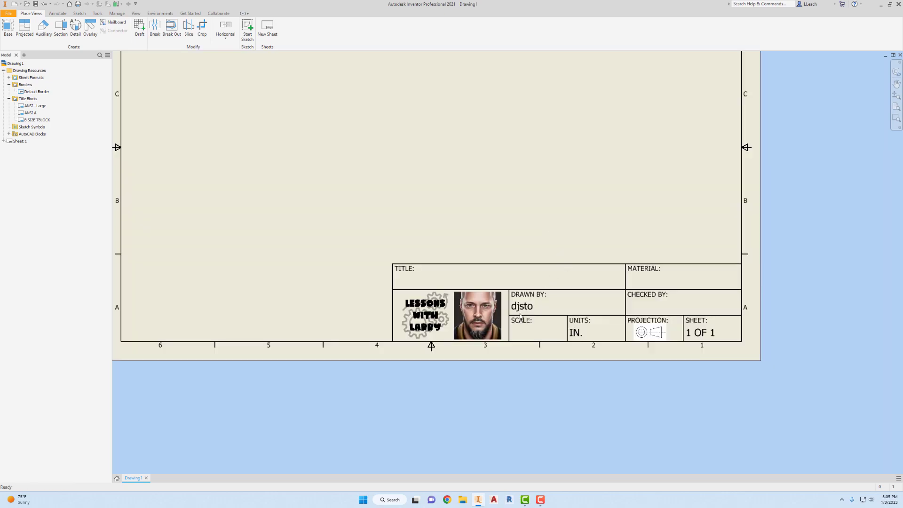
pyautogui.moveTo(523, 312); pyautogui.dragTo(559, 312, button='middle')
pyautogui.scroll(3, 560, 304)
pyautogui.scroll(-5, 562, 301)
pyautogui.moveTo(578, 277)
pyautogui.mouseDown(button='middle')
pyautogui.moveTo(554, 305)
pyautogui.moveTo(523, 294)
pyautogui.mouseUp(button='middle')
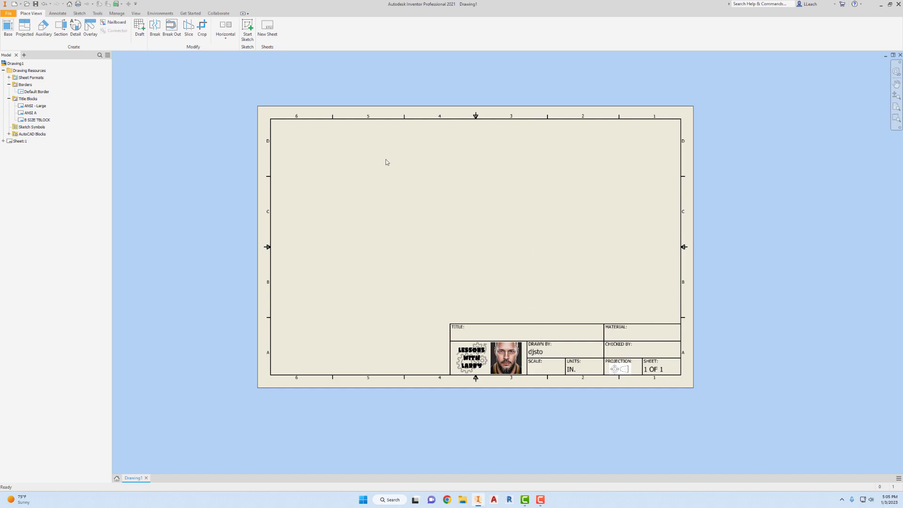
# Step: Open the drawing's iProperties and replace the Author in the summary with the drafter's name
pyautogui.click(12, 14)
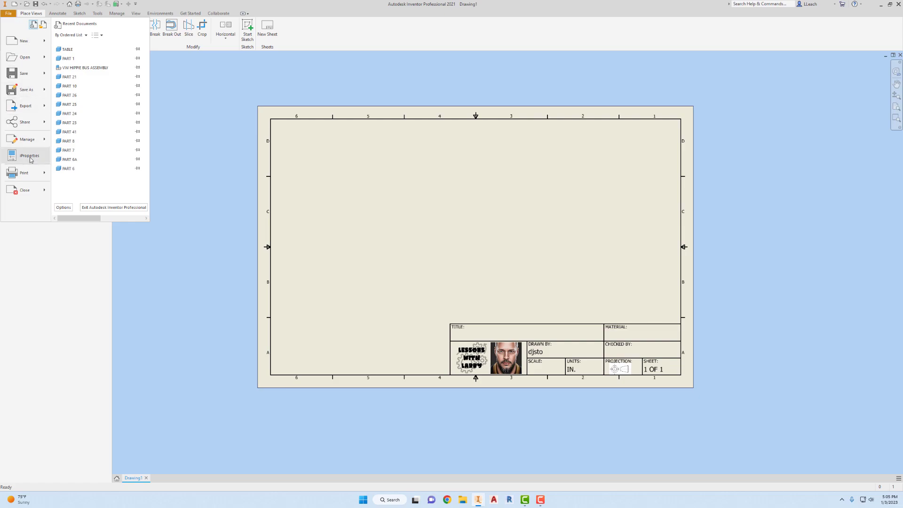
pyautogui.click(30, 157)
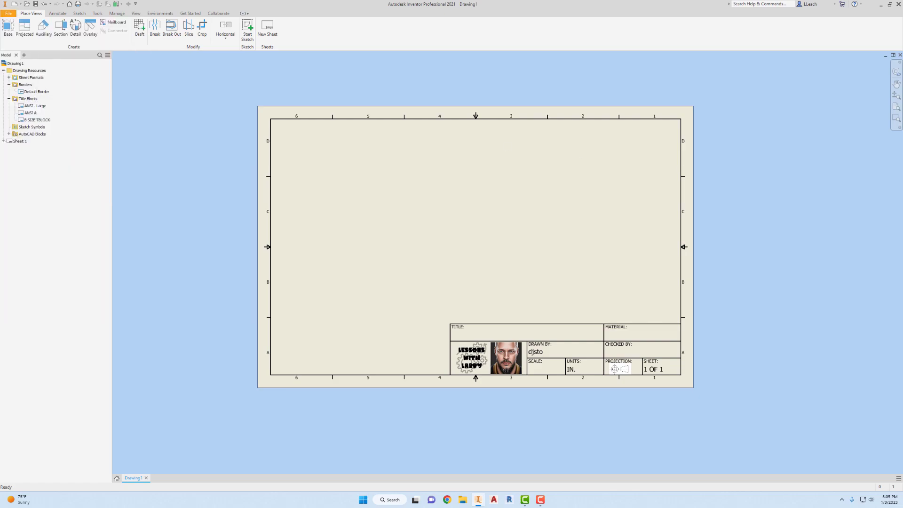
pyautogui.moveTo(420, 126); pyautogui.dragTo(210, 124)
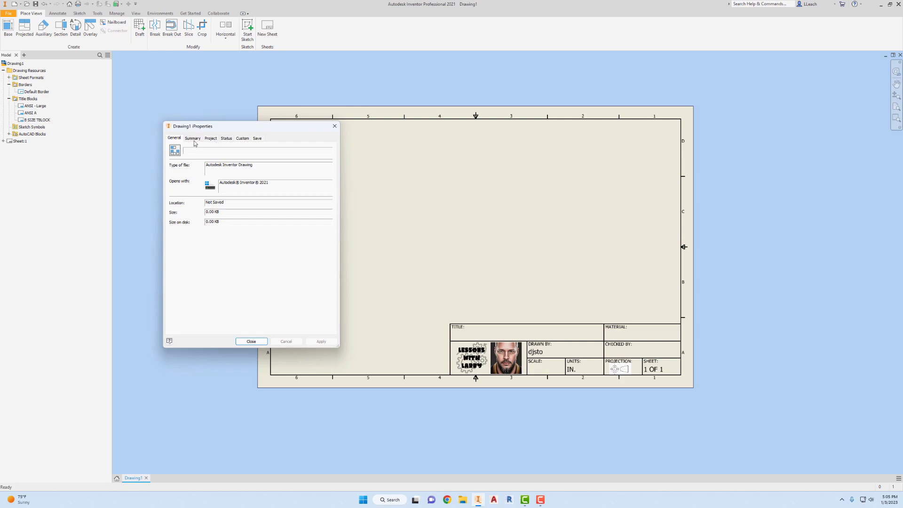
pyautogui.click(193, 138)
pyautogui.doubleClick(215, 168)
pyautogui.write('L.LEACH')
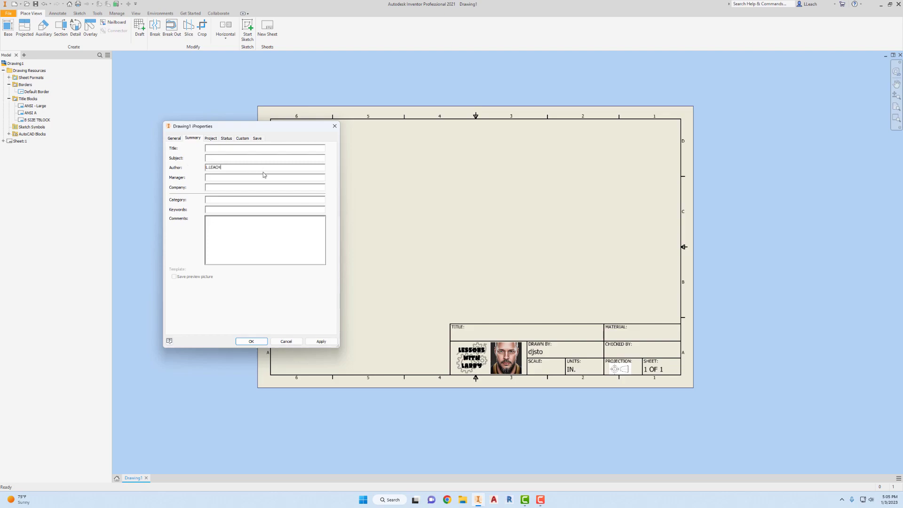
# Step: Set the Checked By property in the status iProperties to YODA and apply the changes
pyautogui.click(211, 138)
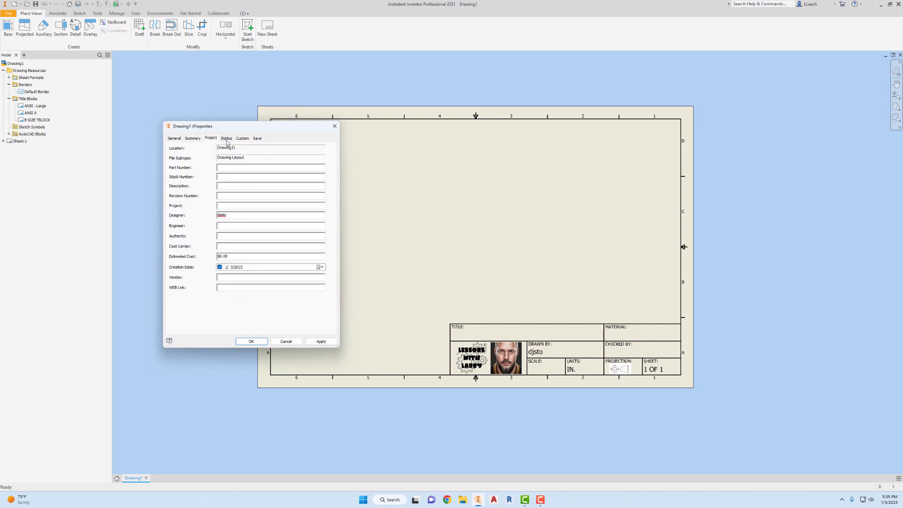
pyautogui.click(226, 140)
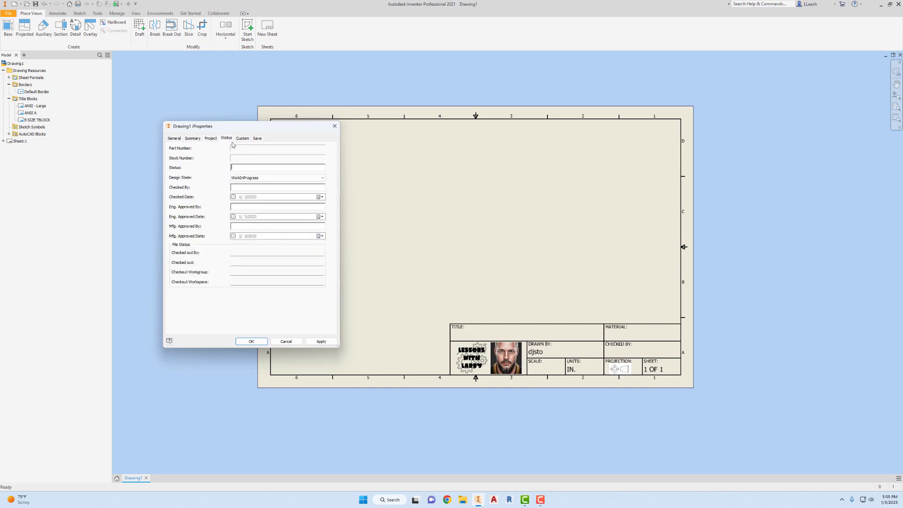
pyautogui.click(242, 138)
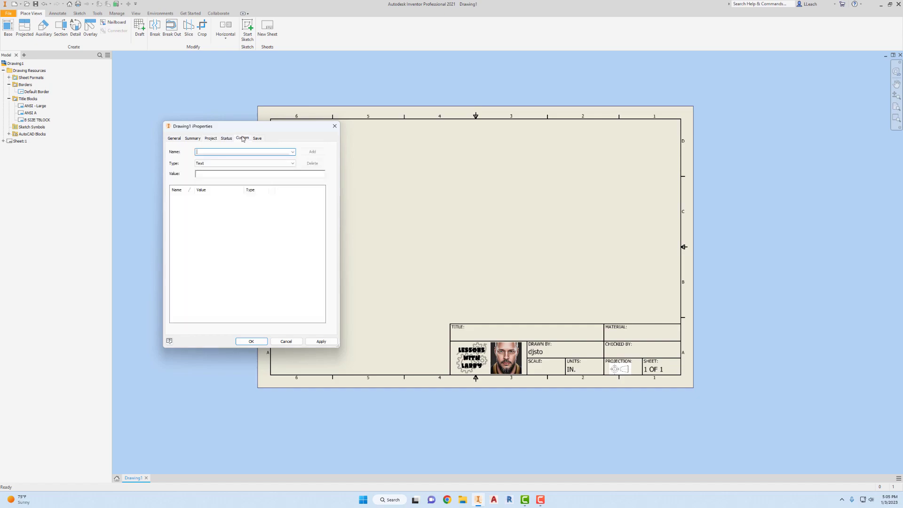
pyautogui.click(194, 139)
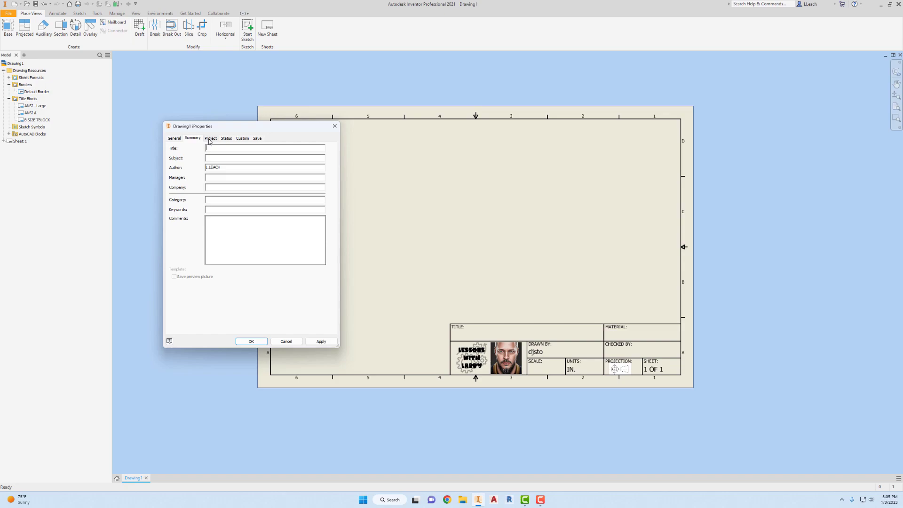
pyautogui.click(210, 140)
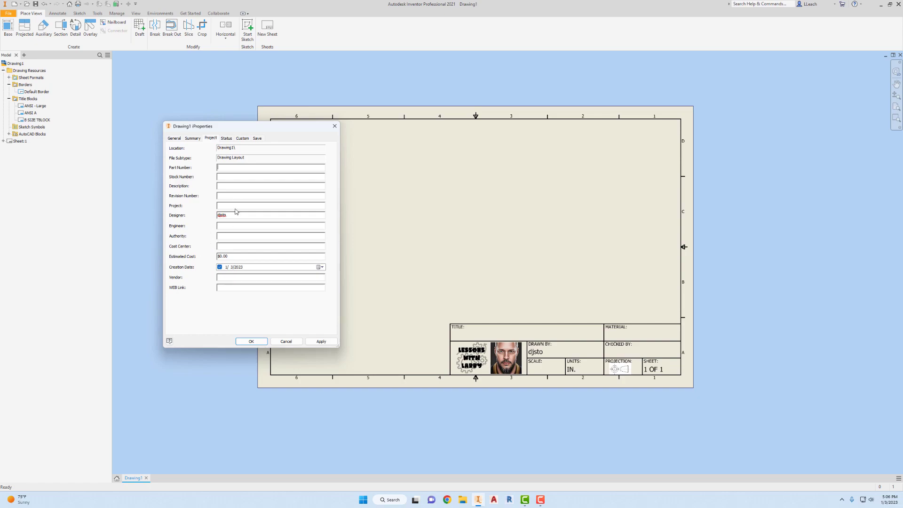
pyautogui.click(226, 140)
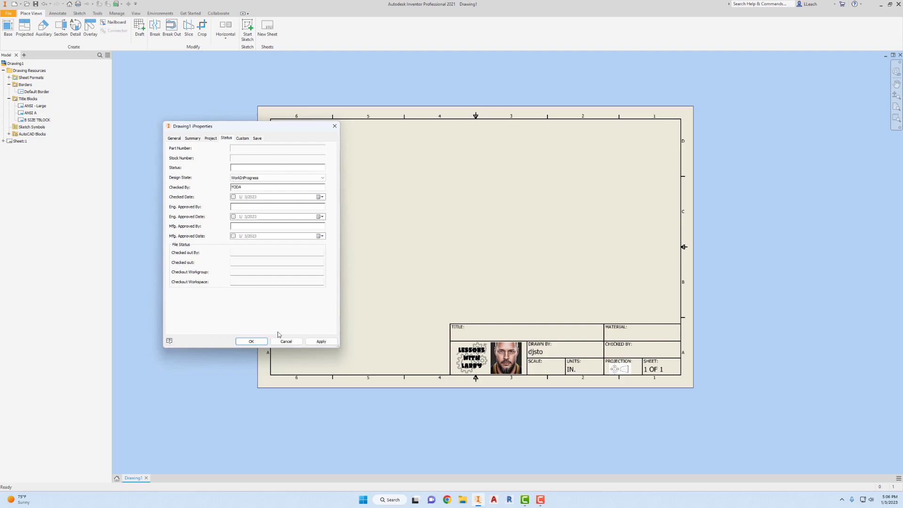
pyautogui.click(320, 342)
pyautogui.click(252, 341)
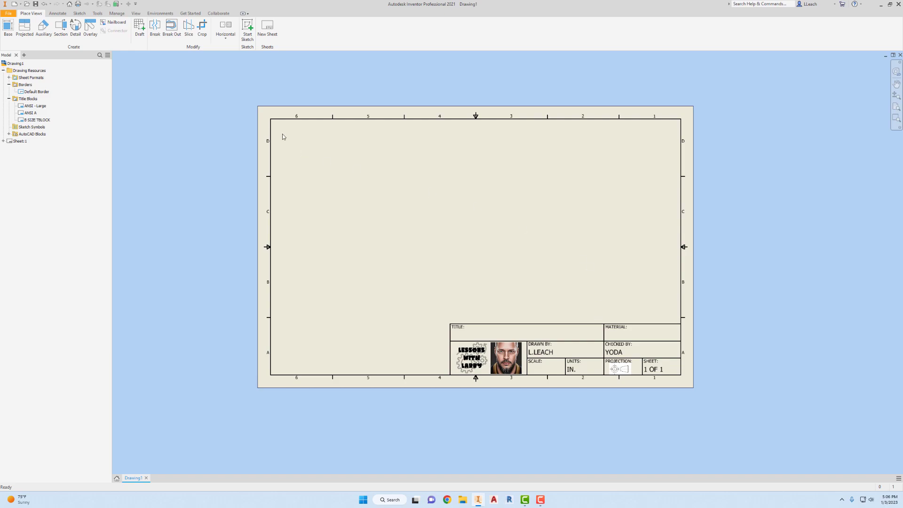
# Step: Start a base view and load the ICE CUBE TRAY part from the F: drive, accepting its location outside the project
pyautogui.click(8, 29)
pyautogui.moveTo(790, 129); pyautogui.dragTo(251, 153)
pyautogui.click(279, 183)
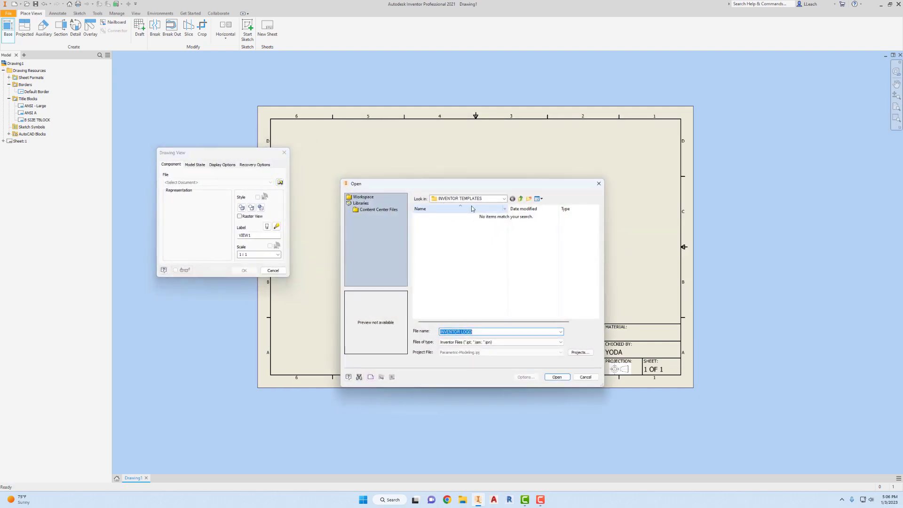
pyautogui.click(520, 199)
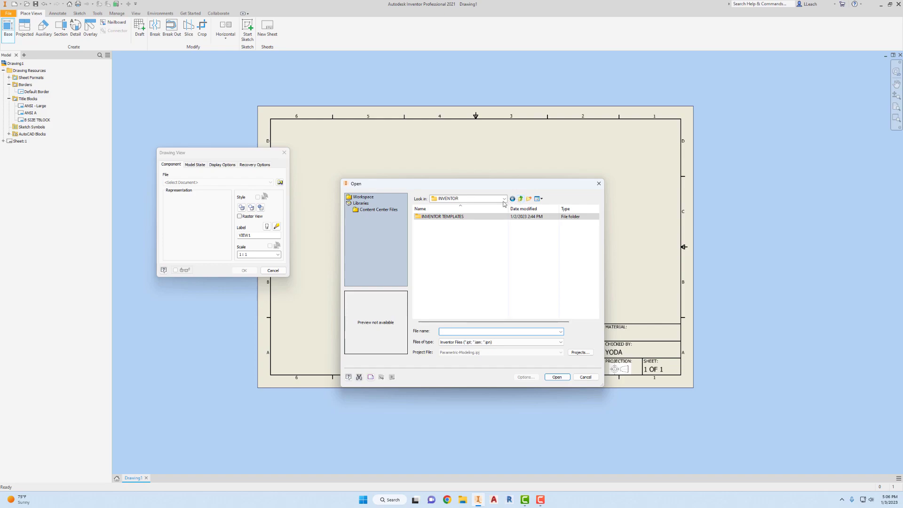
pyautogui.click(503, 198)
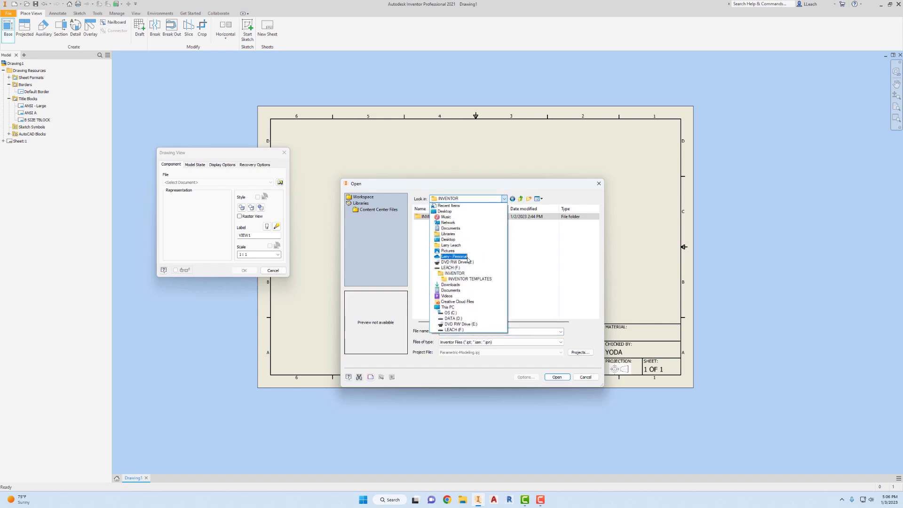
pyautogui.click(455, 269)
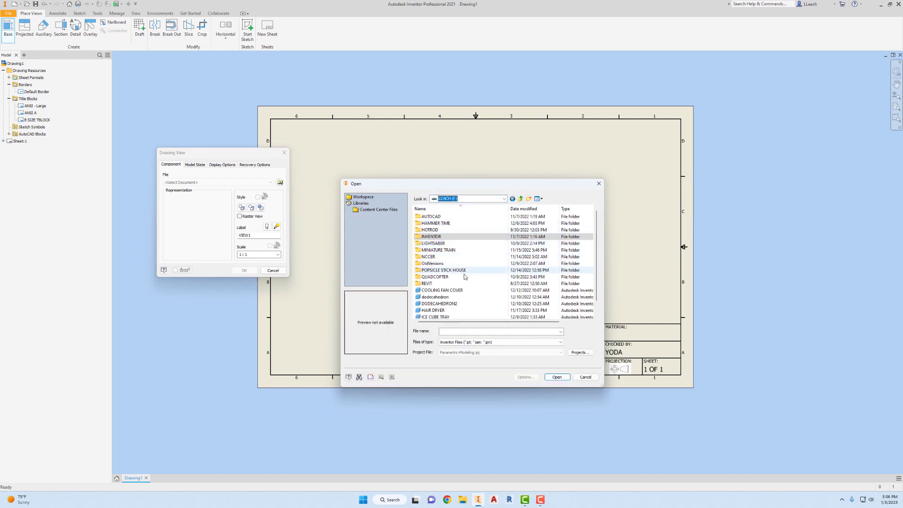
pyautogui.scroll(-1, 468, 276)
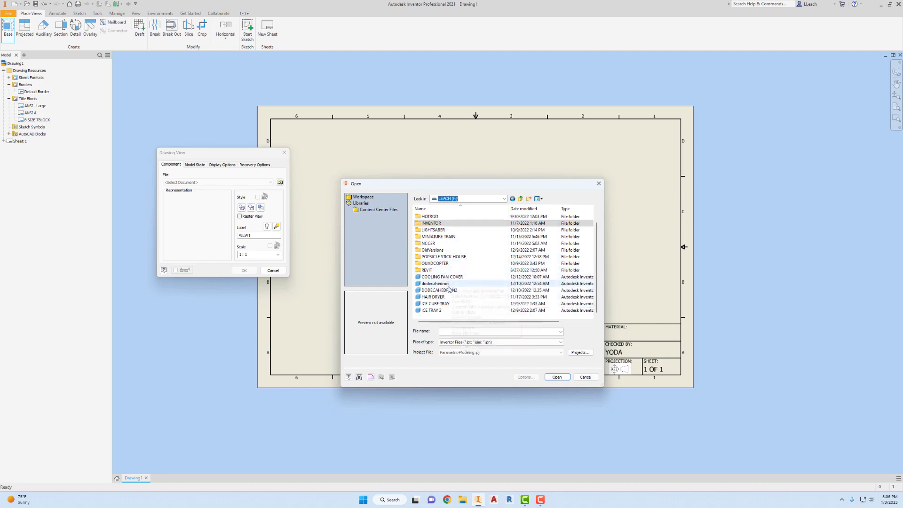
pyautogui.click(435, 304)
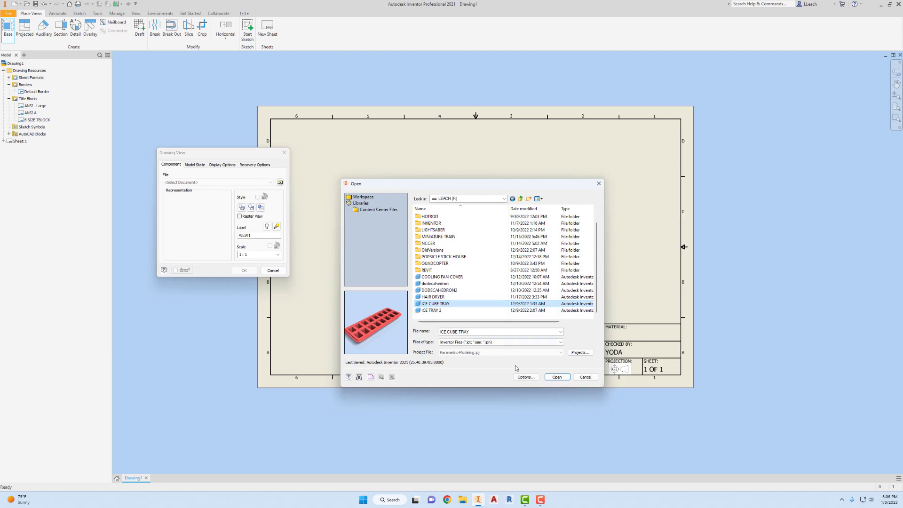
pyautogui.click(548, 378)
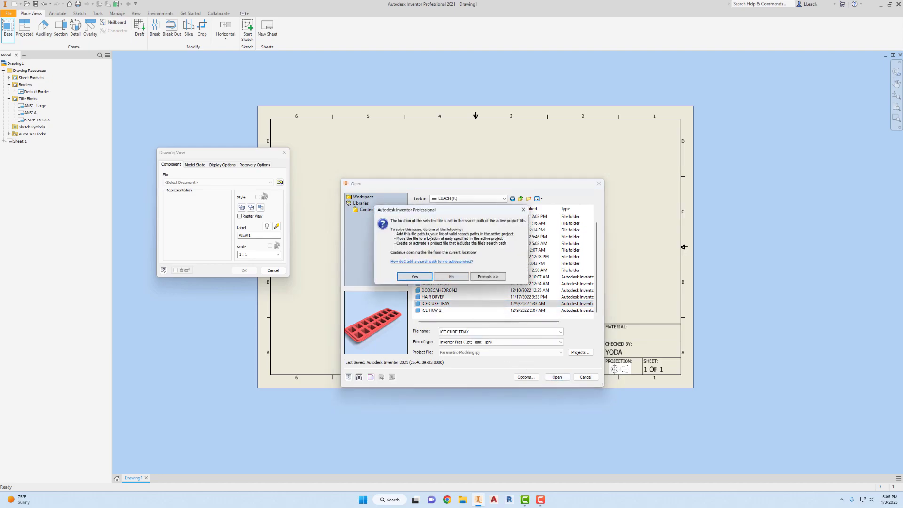
pyautogui.click(415, 277)
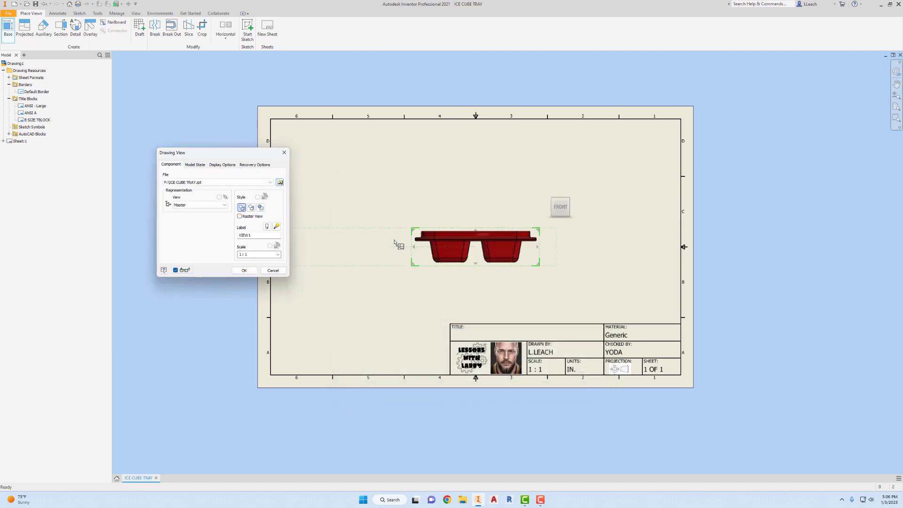
# Step: Turn the tray's base view to the RIGHT orientation at a scale of 1 / 4
pyautogui.moveTo(562, 205)
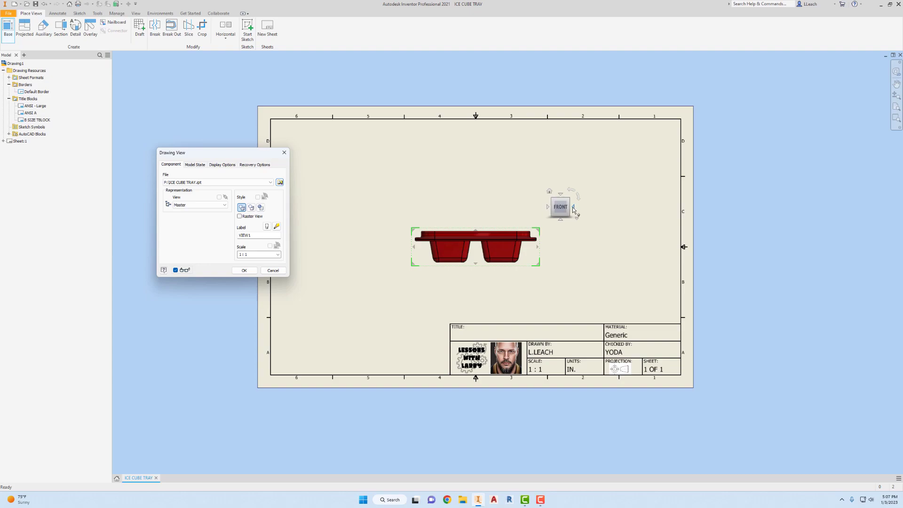
pyautogui.click(574, 209)
pyautogui.scroll(3, 489, 241)
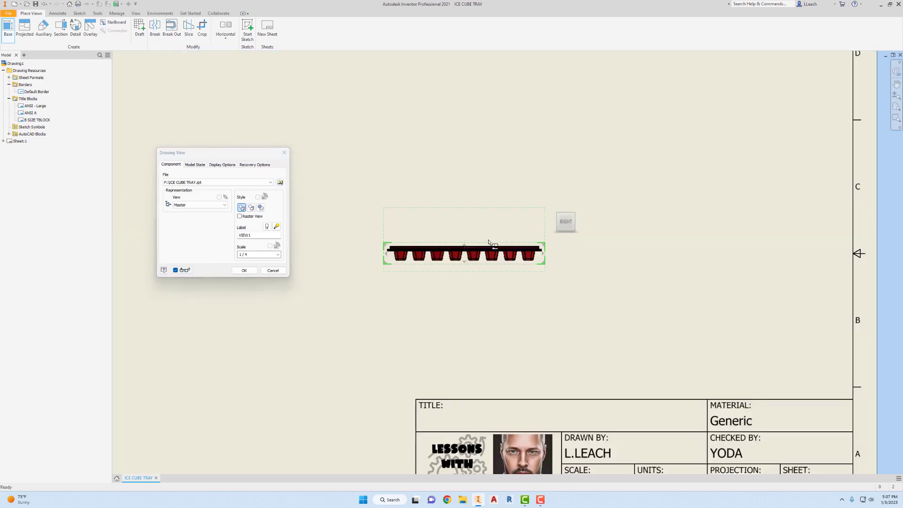
# Step: Set the tray base view's scale to 1 / 2 and place the view on the sheet
pyautogui.scroll(-2, 488, 242)
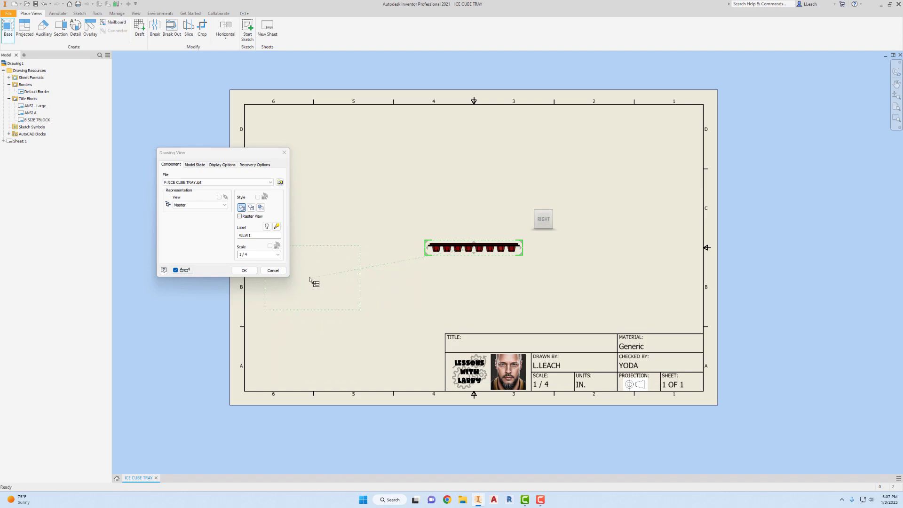
pyautogui.click(278, 255)
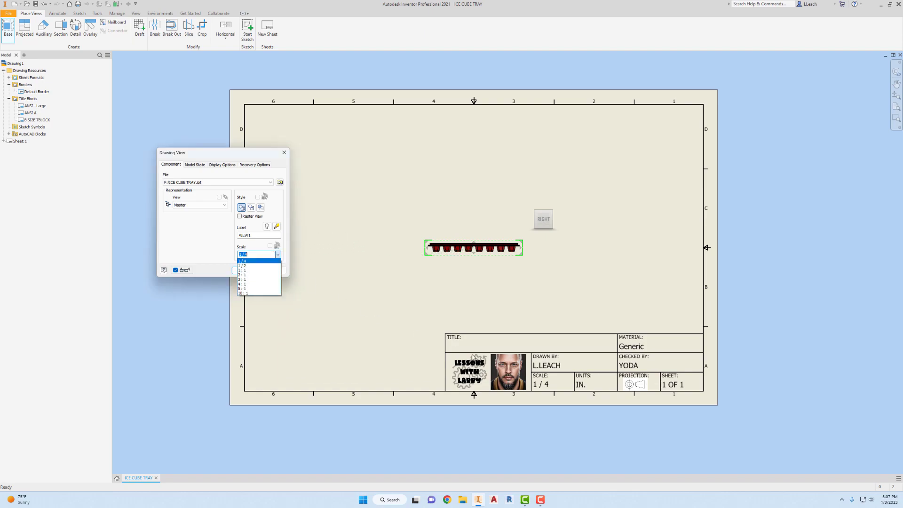
pyautogui.click(256, 267)
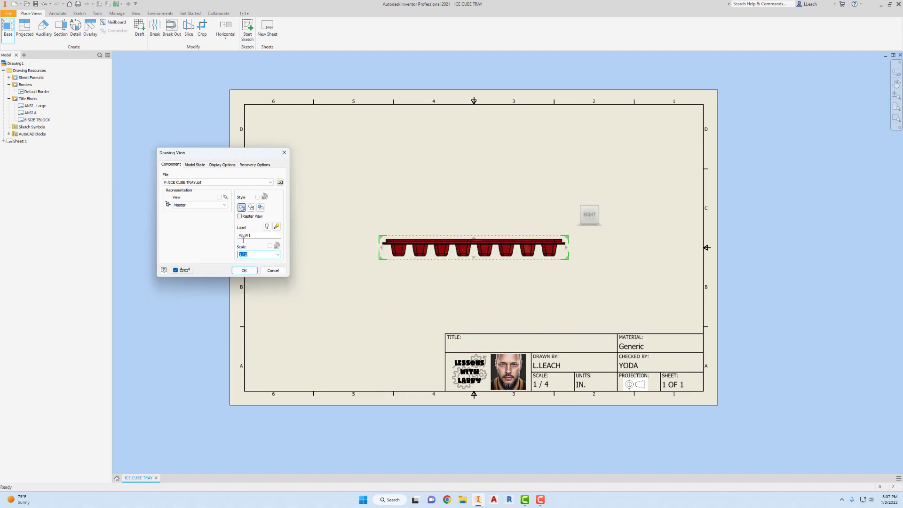
pyautogui.click(245, 271)
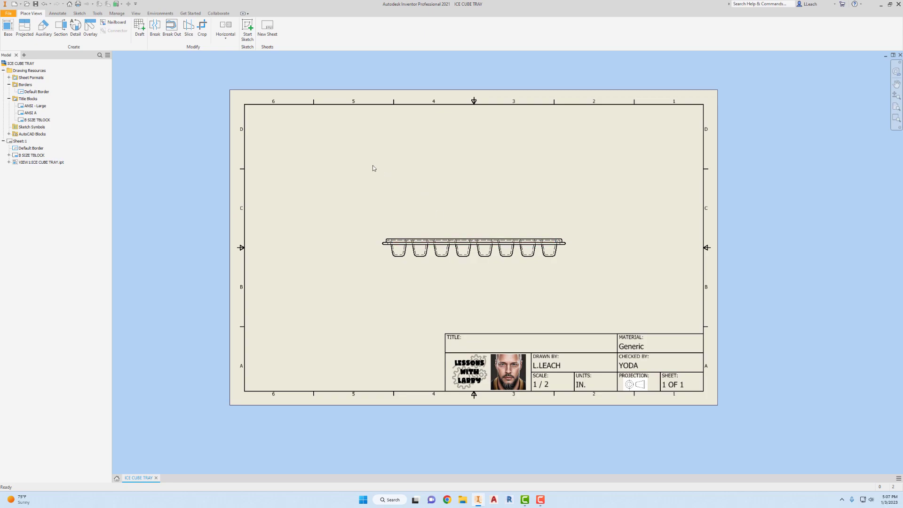
# Step: Open the ICE CUBE TRAY part file from the F: drive
pyautogui.click(8, 14)
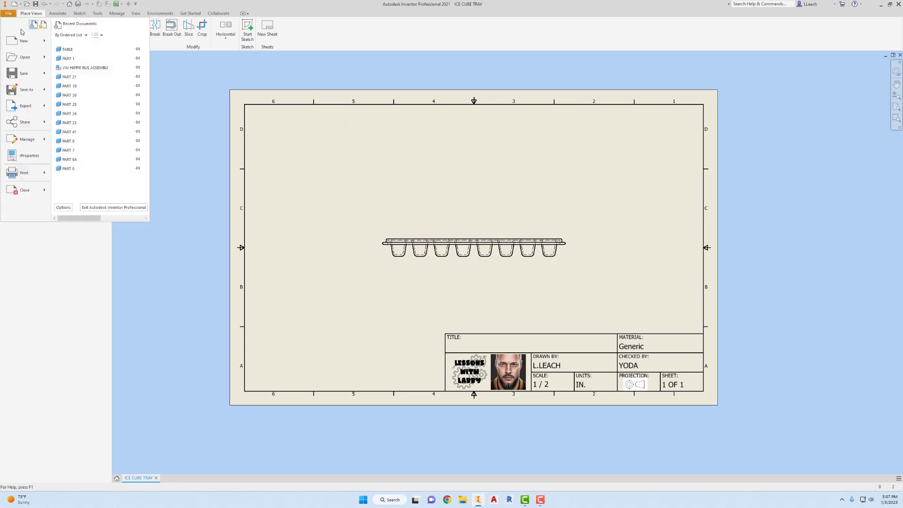
pyautogui.click(20, 57)
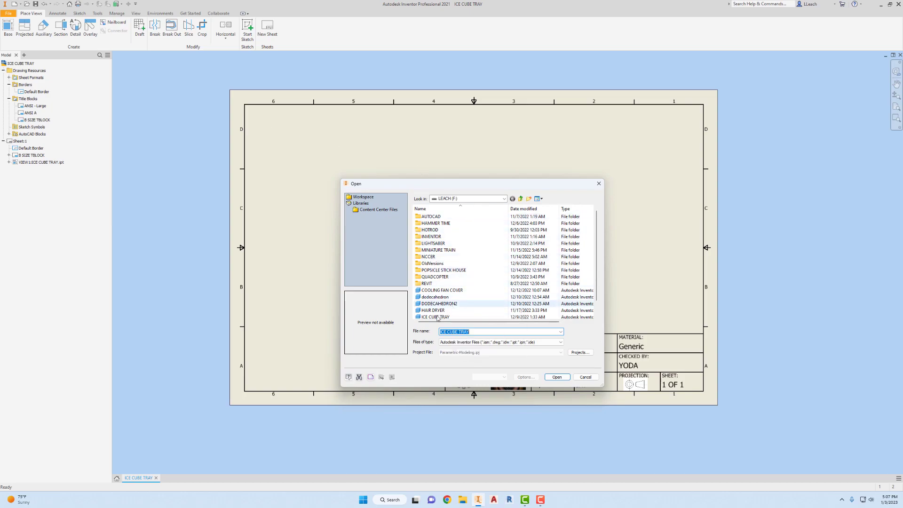
pyautogui.click(484, 316)
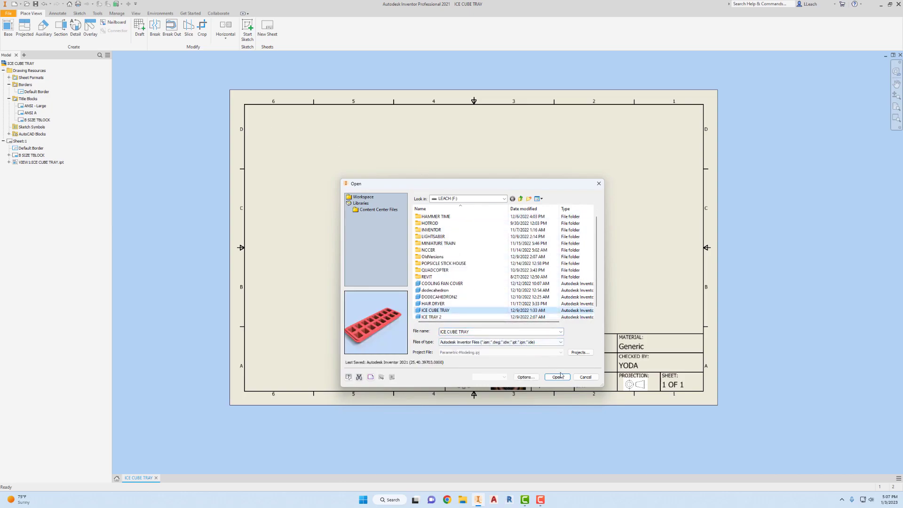
pyautogui.click(557, 377)
pyautogui.click(414, 277)
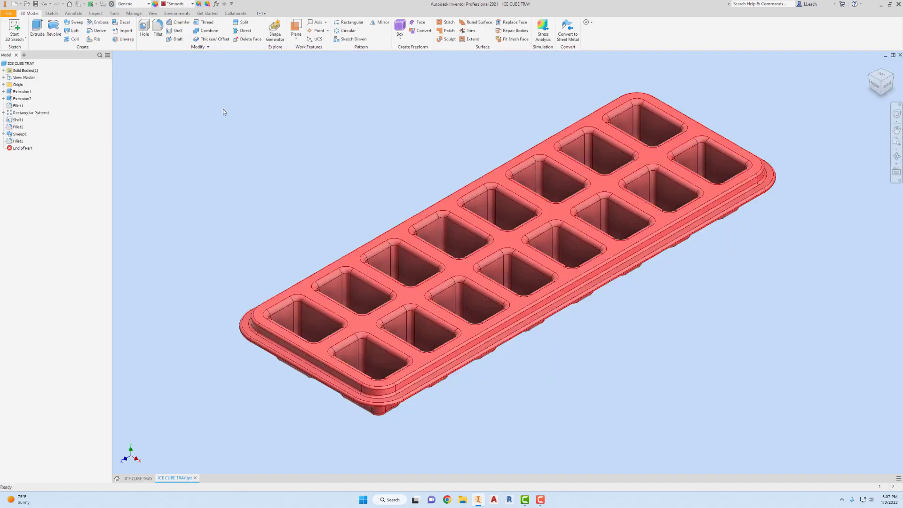
# Step: Assign the PET Plastic material to the ice cube tray part
pyautogui.click(148, 6)
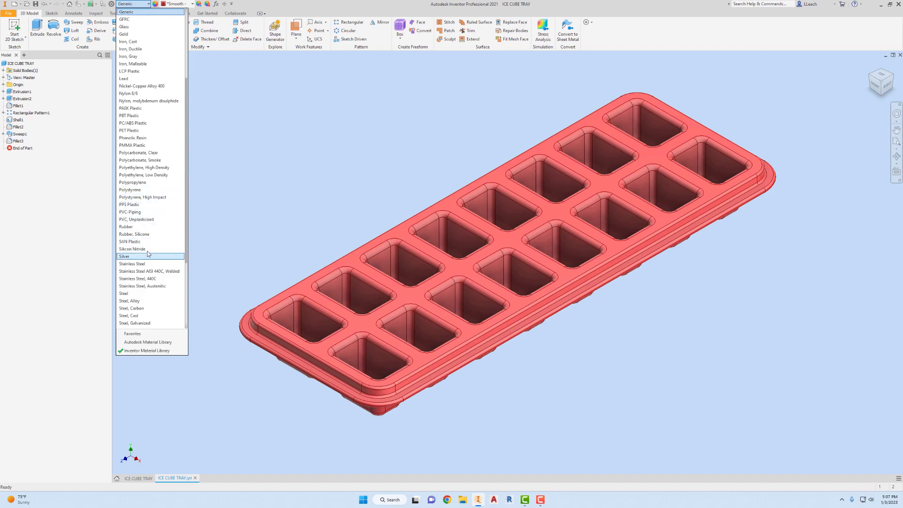
pyautogui.scroll(-3, 149, 256)
pyautogui.scroll(5, 144, 249)
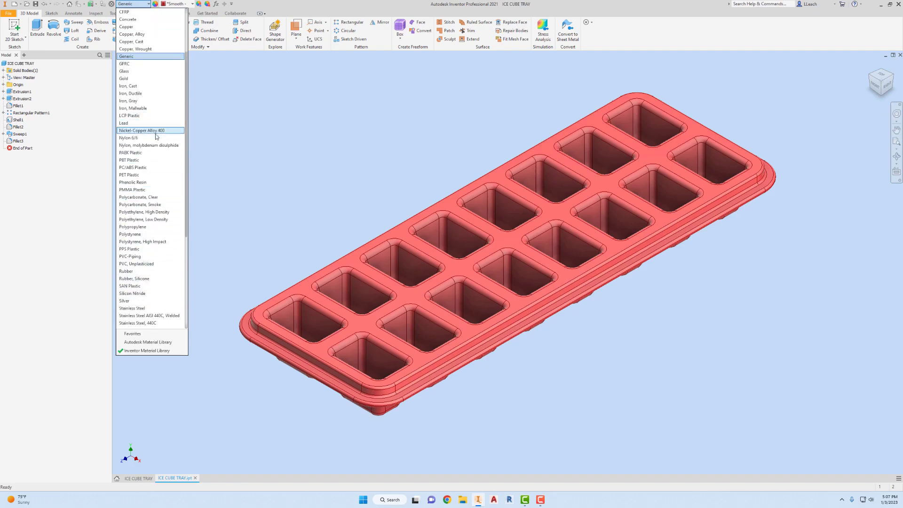
pyautogui.click(130, 175)
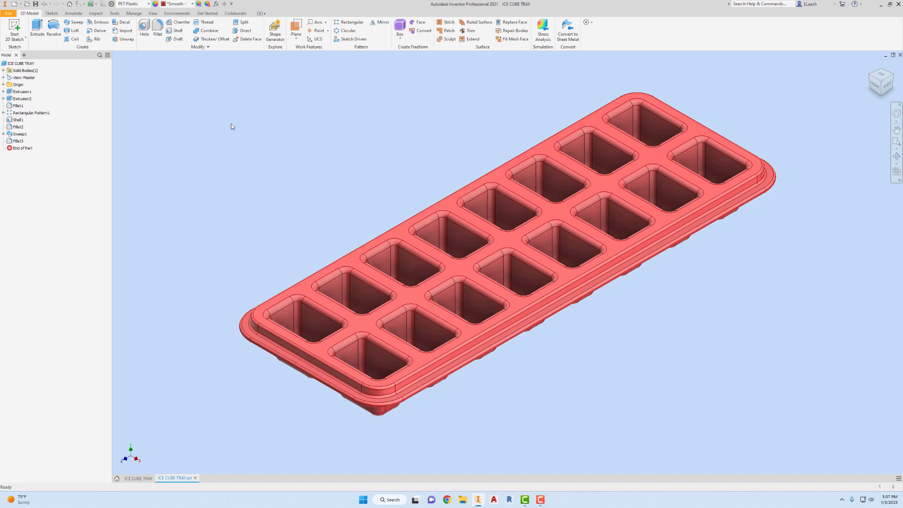
# Step: Set the Title in the part's summary iProperties to ICE CUBE TRAY and save the properties
pyautogui.click(8, 14)
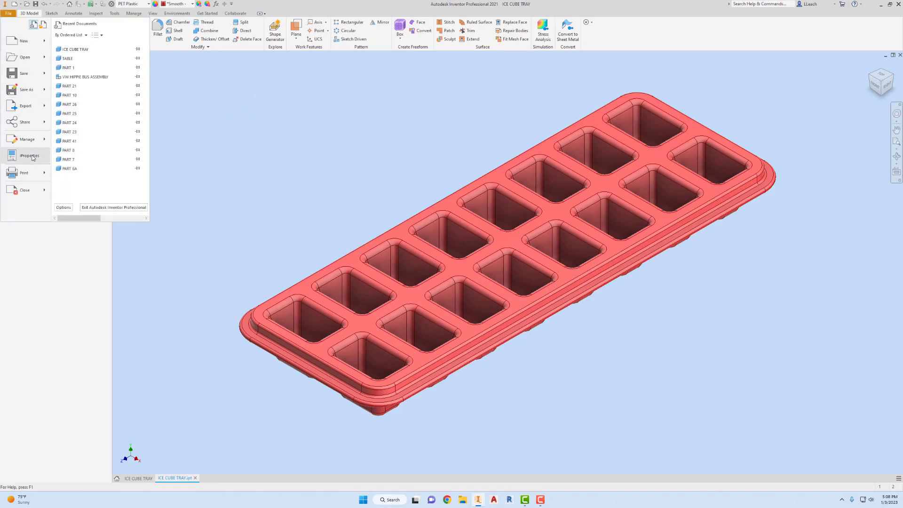
pyautogui.click(31, 156)
pyautogui.click(193, 140)
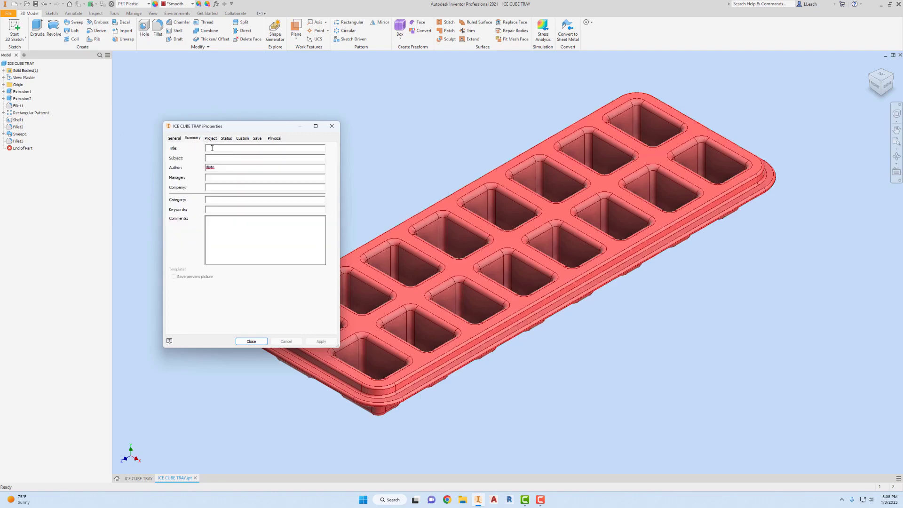
pyautogui.write('ICE CUBE TRAY')
pyautogui.click(256, 342)
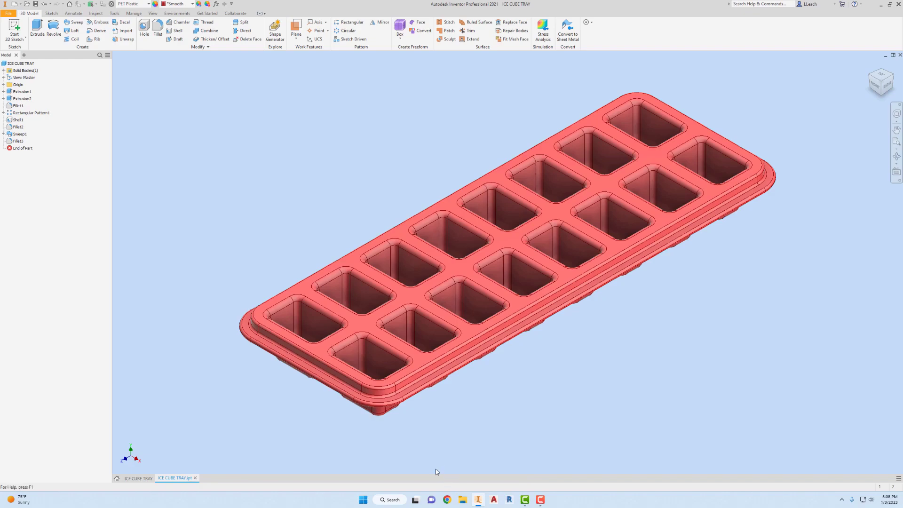
# Step: Return to the ICE CUBE TRAY drawing and delete the tray's base view from the sheet
pyautogui.click(140, 479)
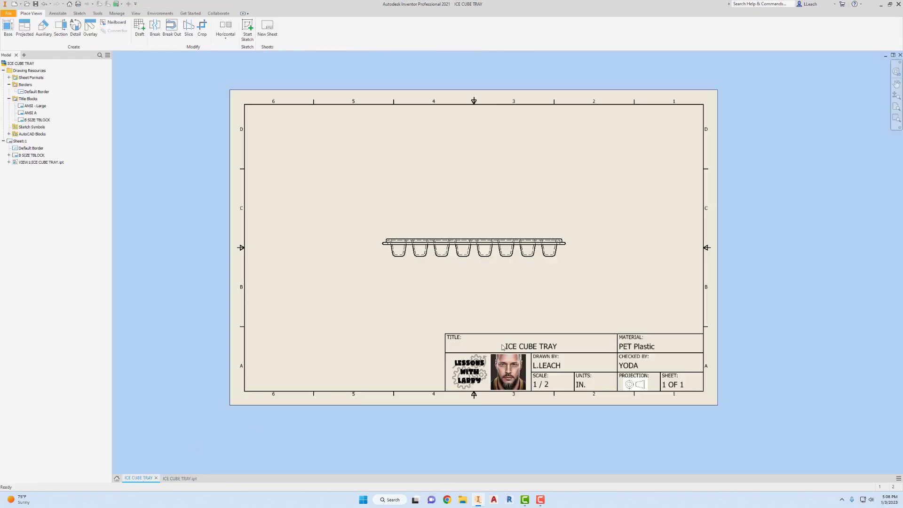
pyautogui.scroll(2, 475, 343)
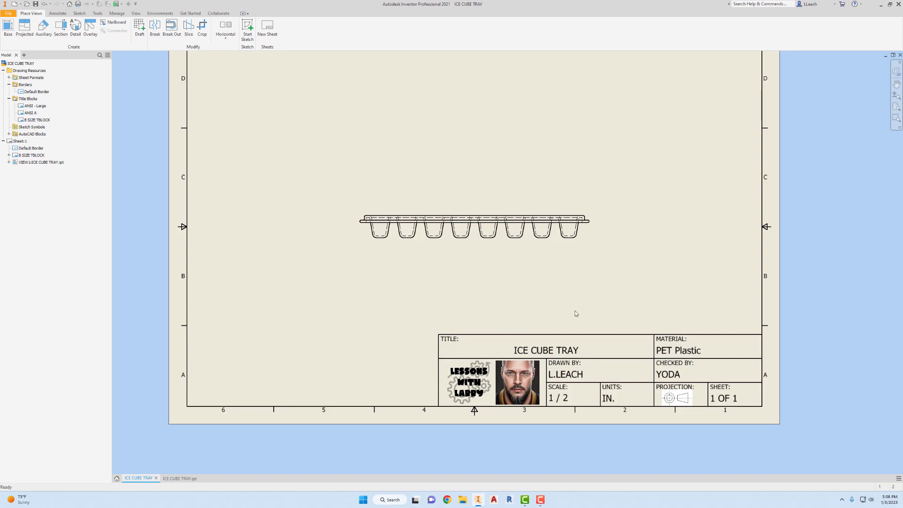
pyautogui.moveTo(564, 290)
pyautogui.mouseDown(button='middle')
pyautogui.moveTo(560, 276)
pyautogui.moveTo(516, 280)
pyautogui.mouseUp(button='middle')
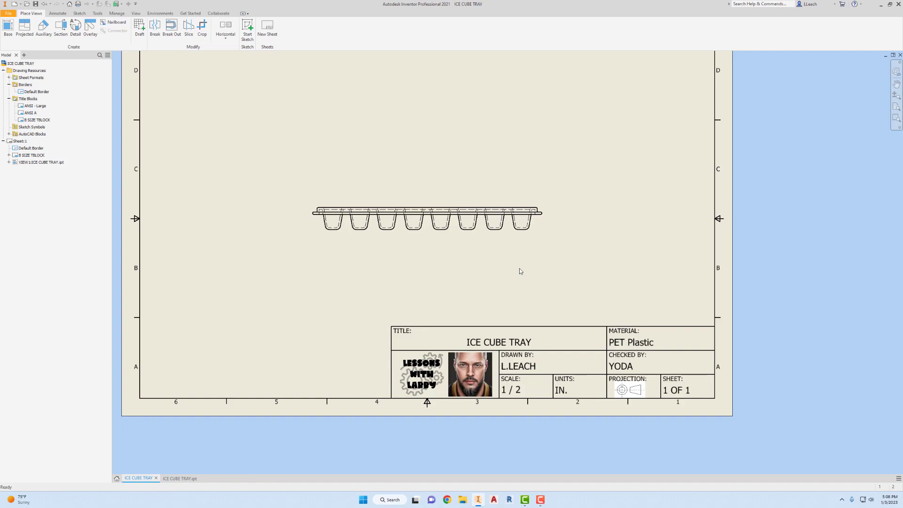
pyautogui.moveTo(522, 266)
pyautogui.mouseDown(button='middle')
pyautogui.moveTo(591, 286)
pyautogui.moveTo(574, 305)
pyautogui.mouseUp(button='middle')
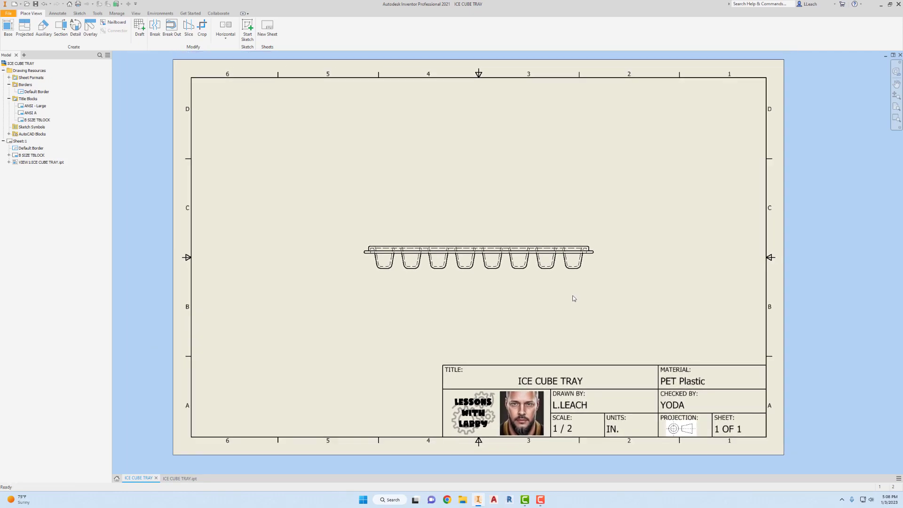
pyautogui.click(506, 239)
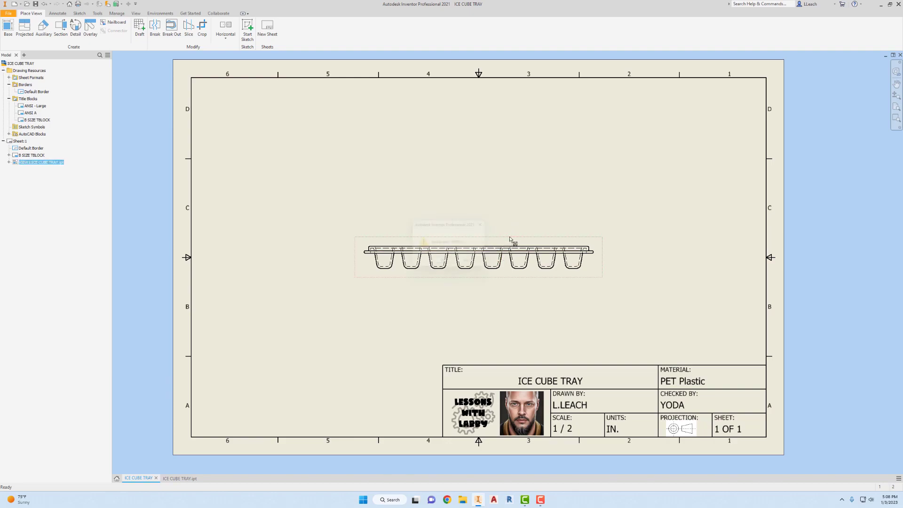
pyautogui.press('Delete')
pyautogui.click(444, 264)
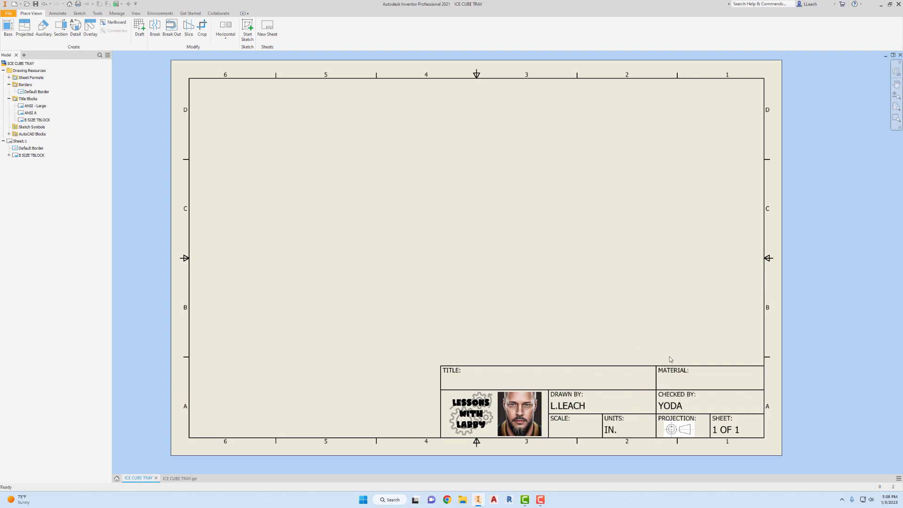
# Step: Save a copy of the drawing as a template, replacing the existing B SIZE LANDSCAPE TITLEBLOCK file
pyautogui.click(9, 13)
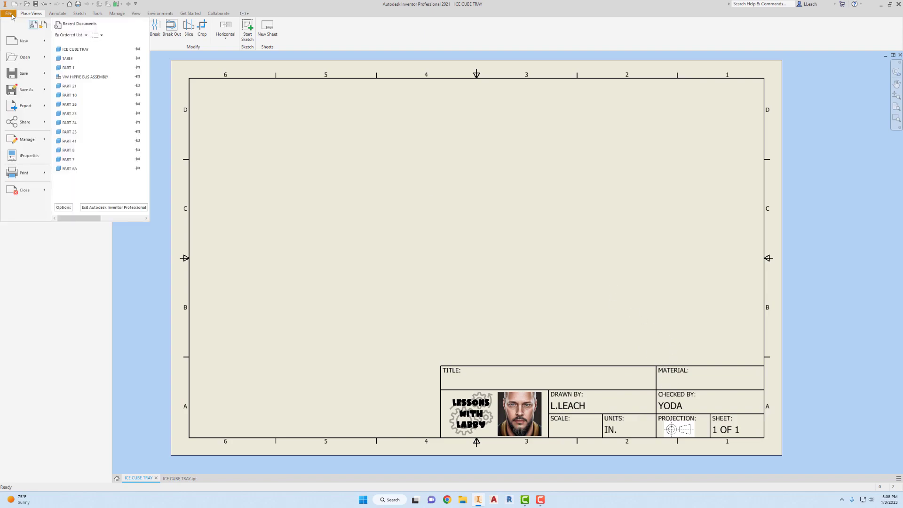
pyautogui.moveTo(27, 92)
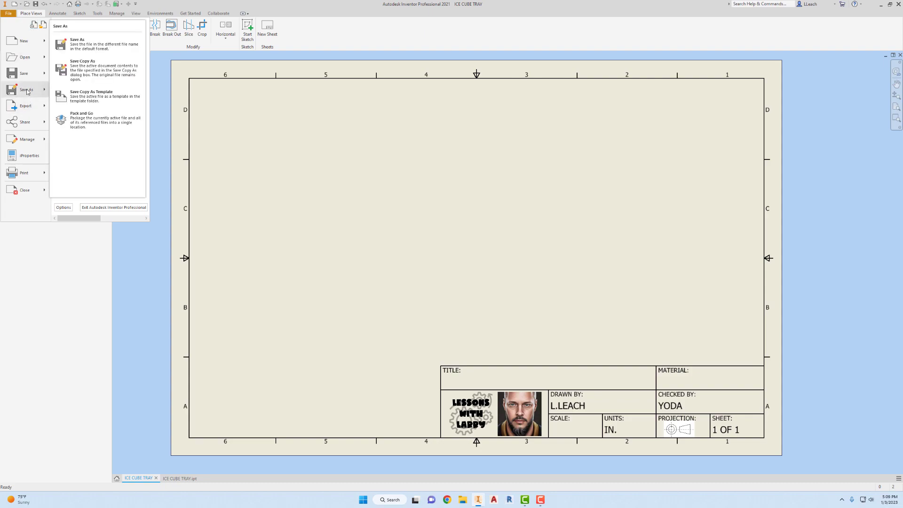
pyautogui.click(87, 96)
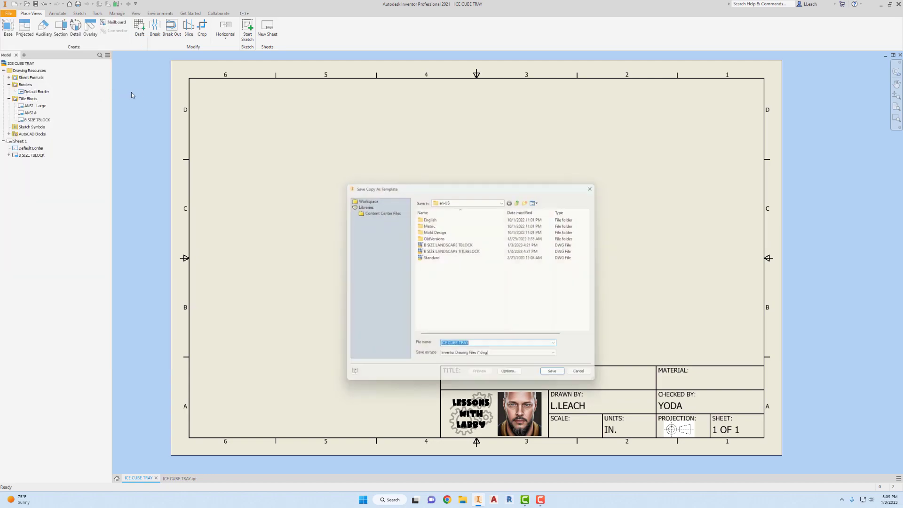
pyautogui.click(451, 251)
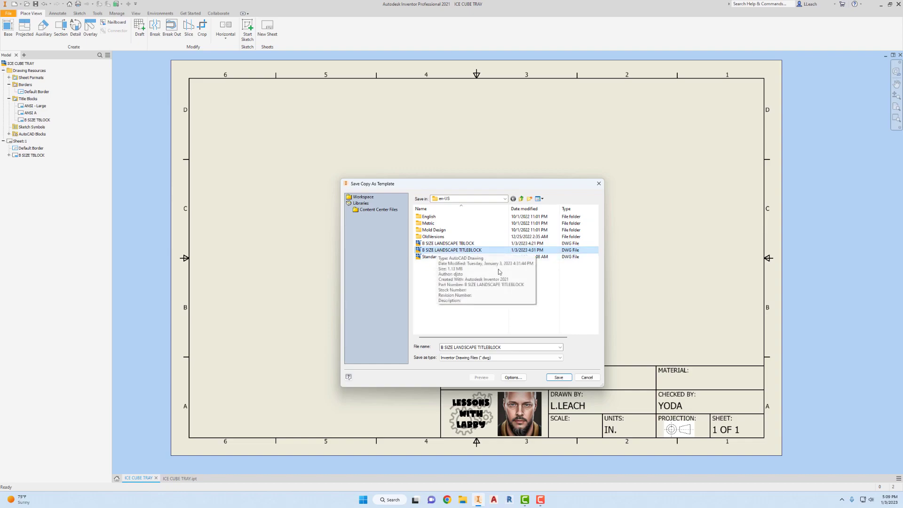
pyautogui.click(558, 378)
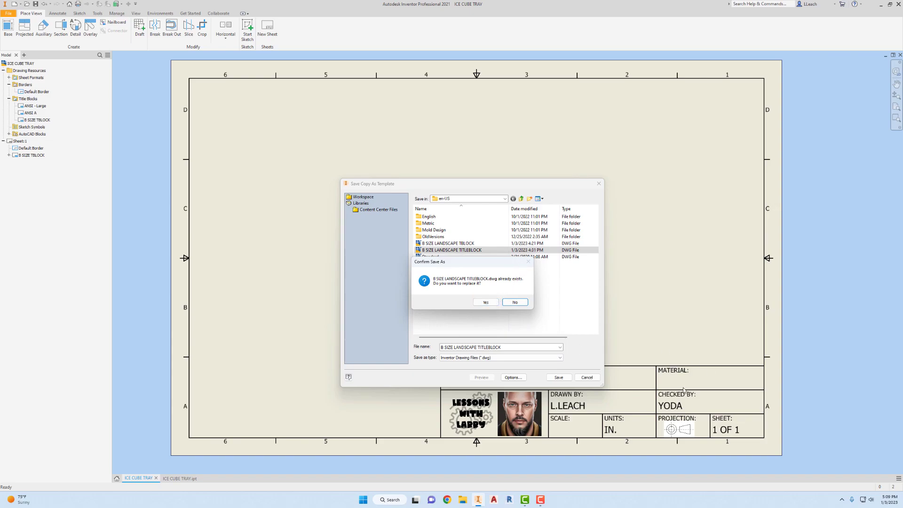
pyautogui.click(487, 303)
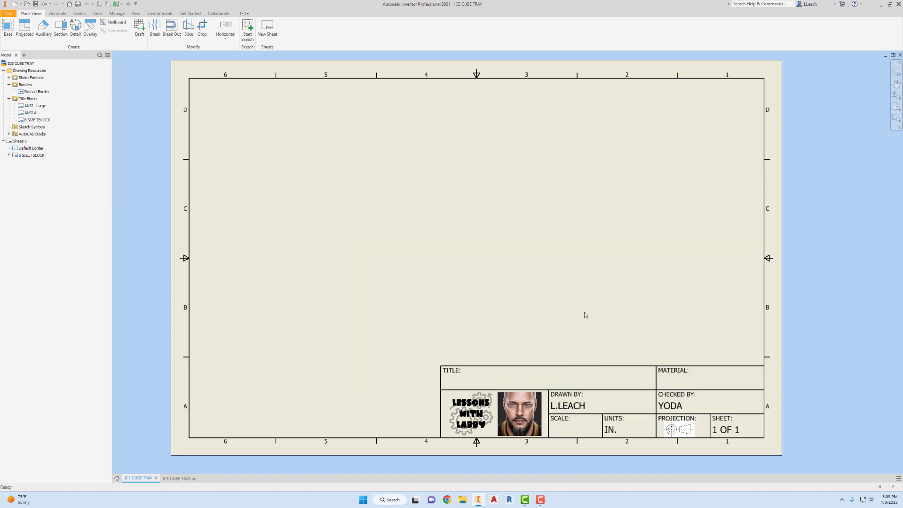
pyautogui.moveTo(576, 294); pyautogui.dragTo(590, 292, button='middle')
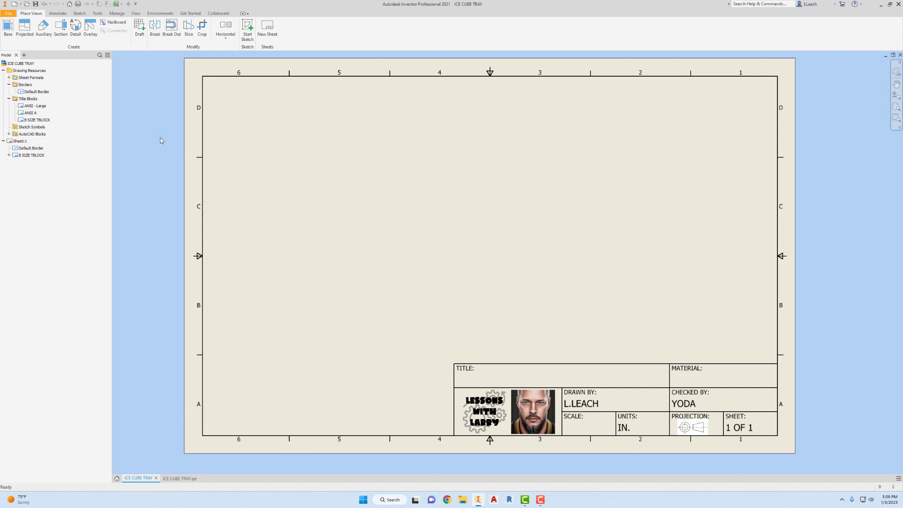
# Step: Close the drawing without saving its changes and close the ice cube tray part
pyautogui.click(8, 14)
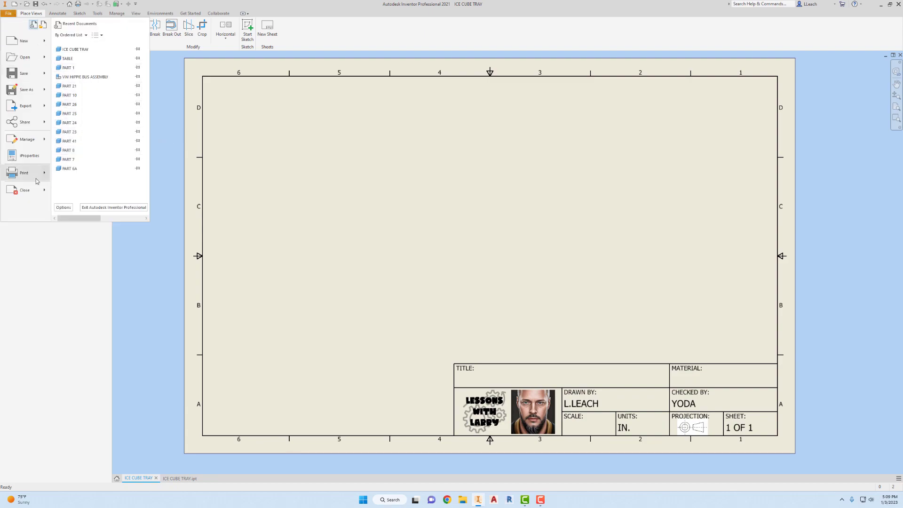
pyautogui.click(27, 190)
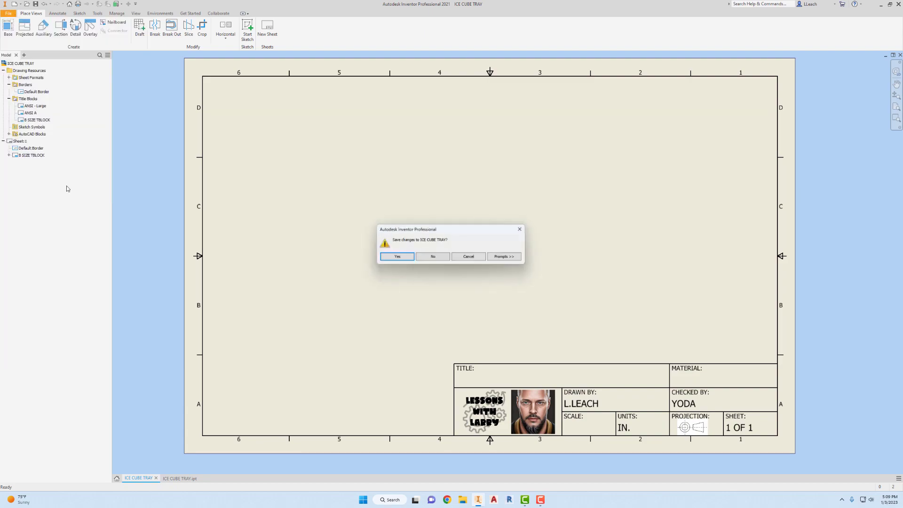
pyautogui.click(434, 257)
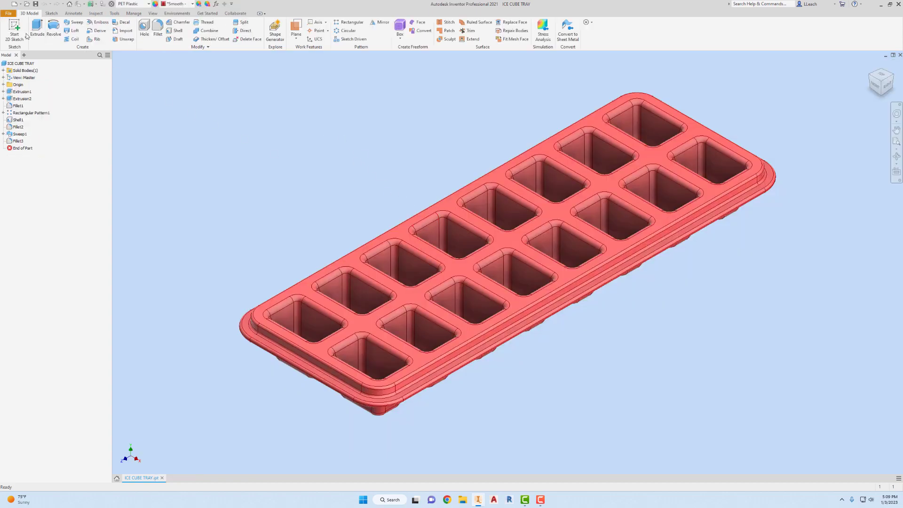
pyautogui.click(8, 13)
pyautogui.click(28, 191)
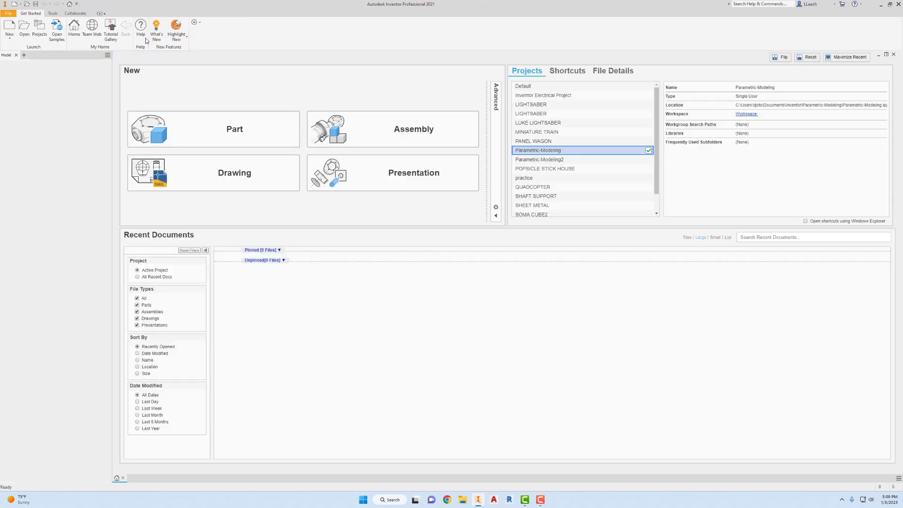
# Step: Create a drawing from the B SIZE LANDSCAPE TITLEBLOCK.dwg template with MM as the prompted units
pyautogui.click(9, 27)
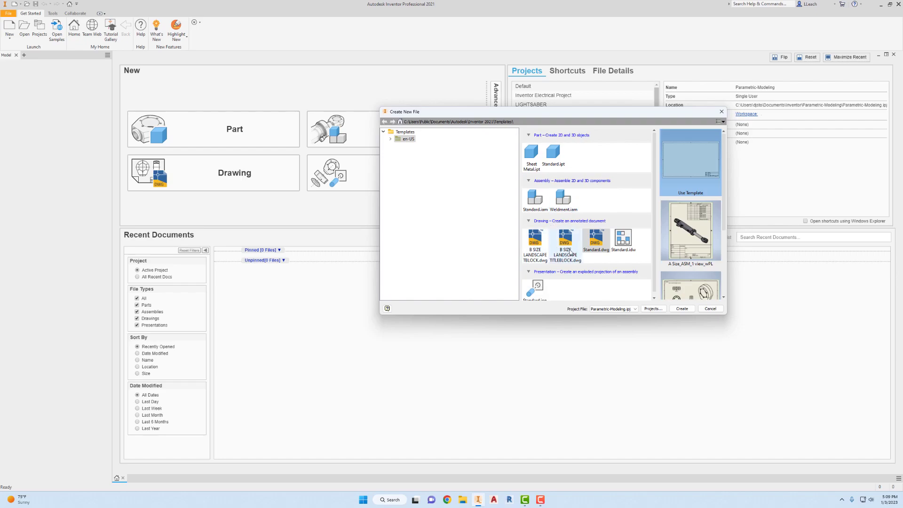
pyautogui.click(567, 247)
pyautogui.click(682, 309)
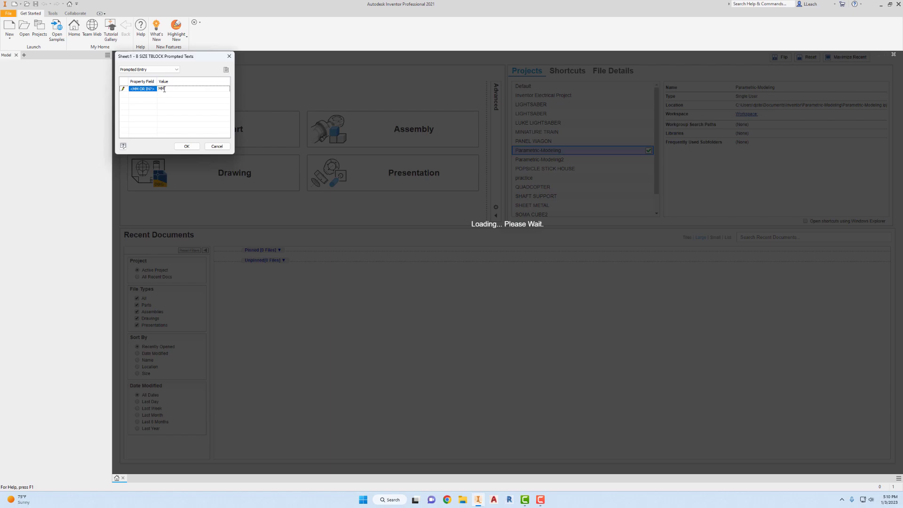
pyautogui.click(187, 146)
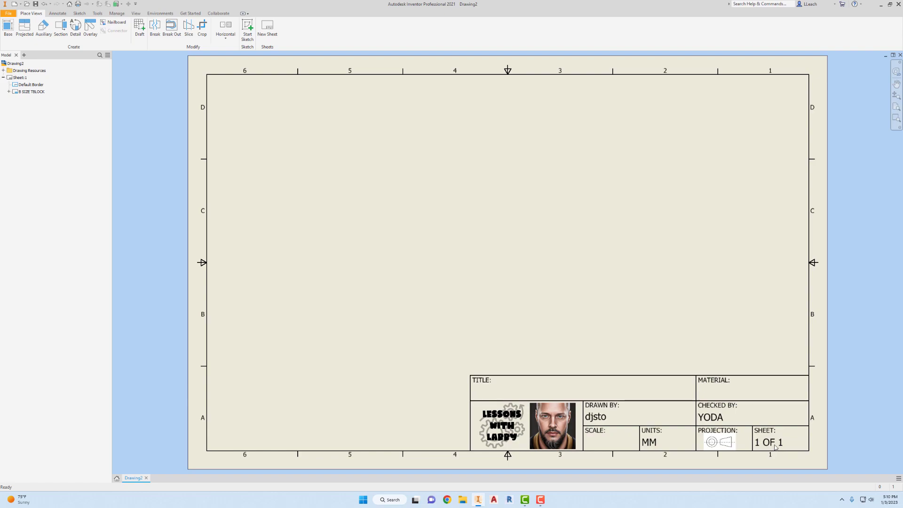
# Step: Add a second sheet with MM as its prompted units and make Sheet:1 the active sheet again
pyautogui.click(269, 34)
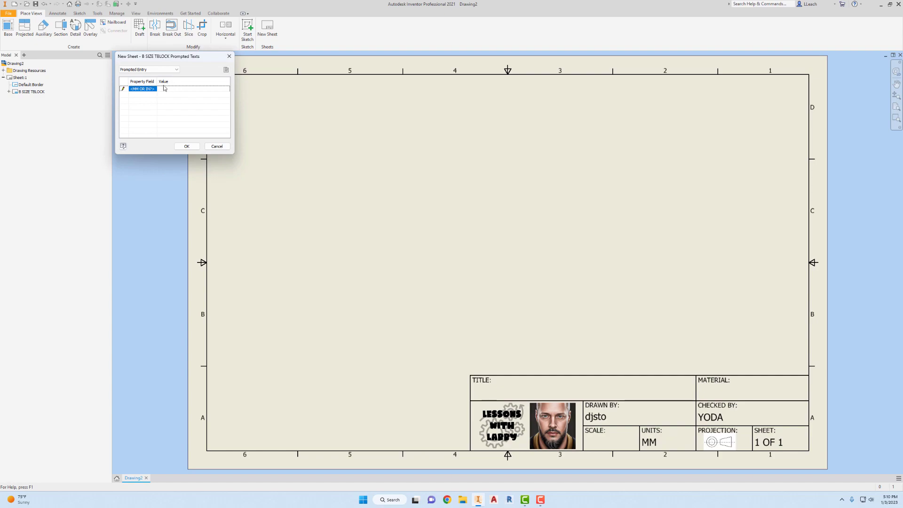
pyautogui.click(187, 145)
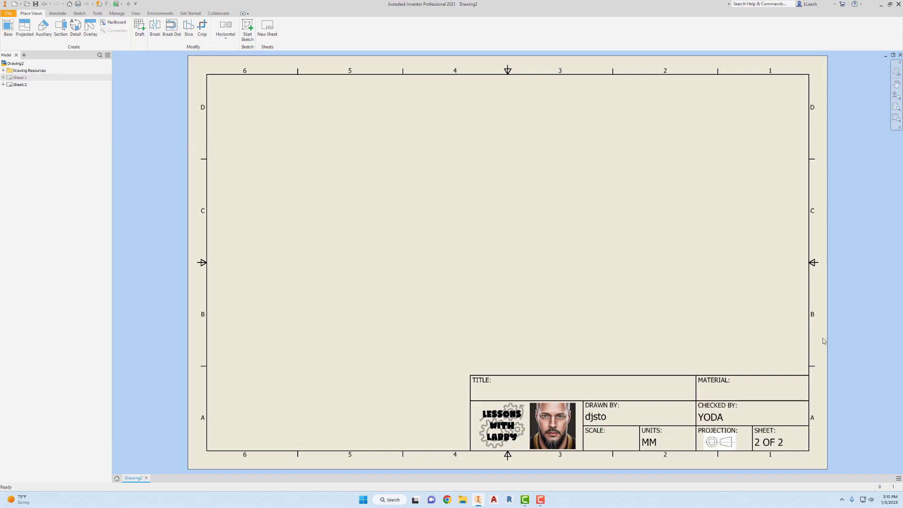
pyautogui.click(19, 85)
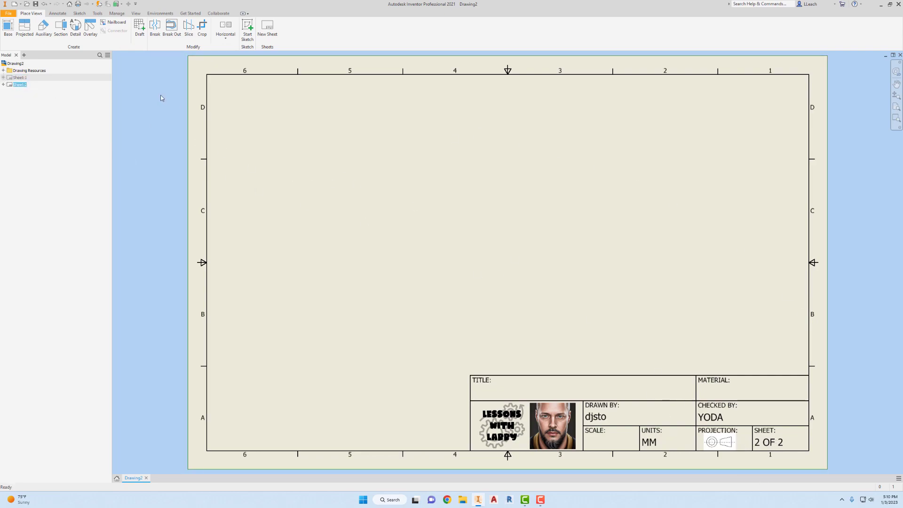
pyautogui.rightClick(22, 78)
pyautogui.click(38, 107)
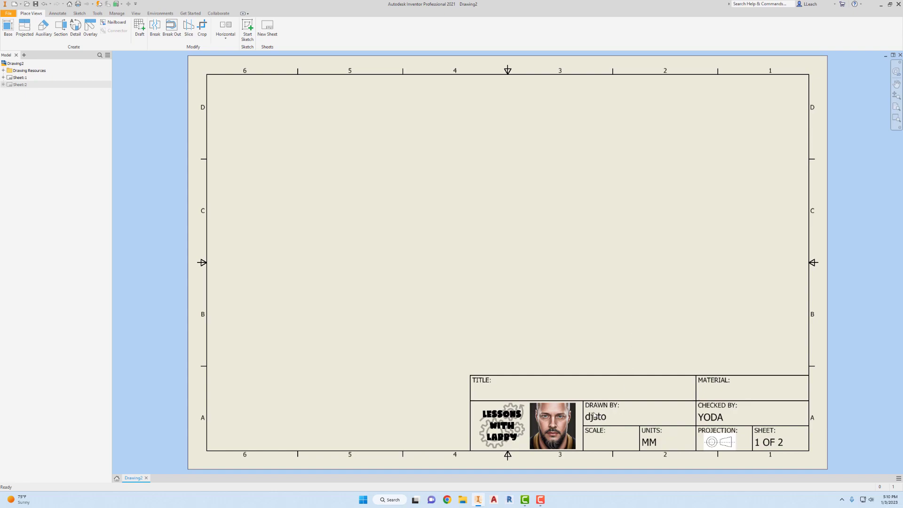
# Step: Replace the author in the drawing's iProperties summary with the drafter's name and apply the change to the title block
pyautogui.click(8, 13)
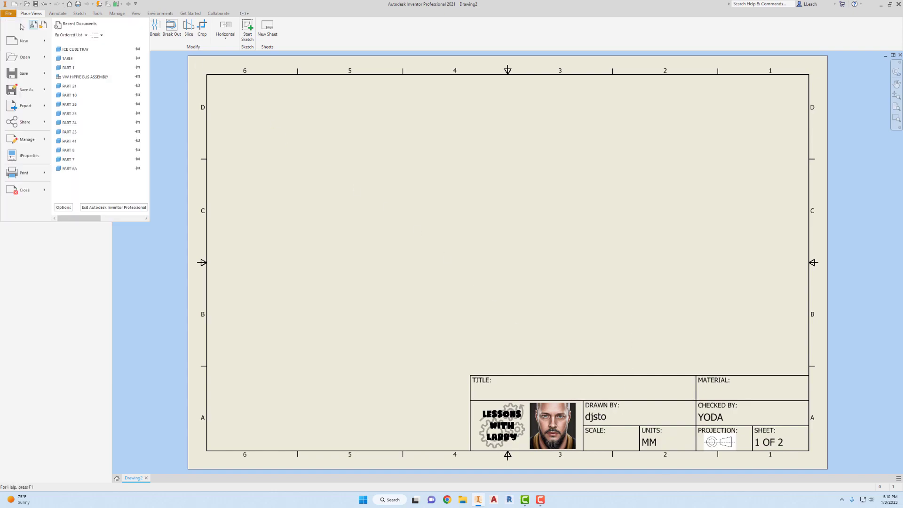
pyautogui.click(29, 155)
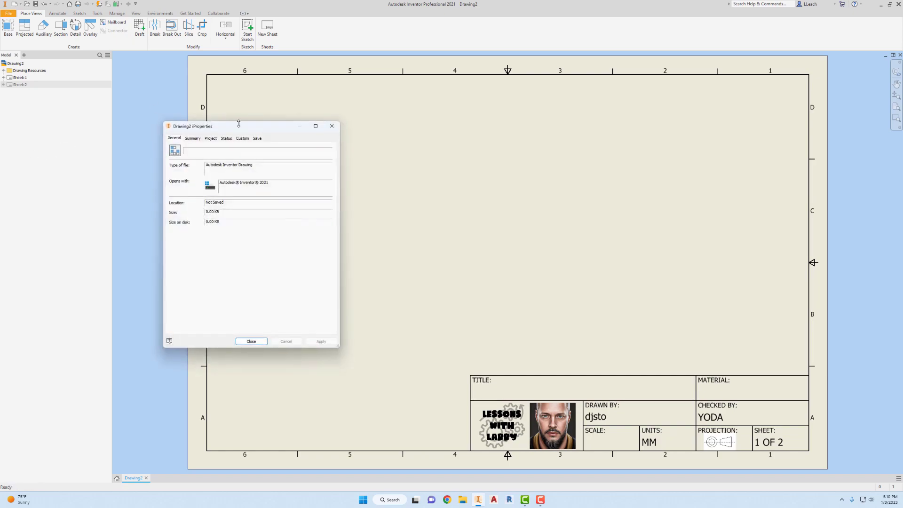
pyautogui.click(193, 139)
pyautogui.moveTo(217, 166); pyautogui.dragTo(187, 171)
pyautogui.write('L.LEACH')
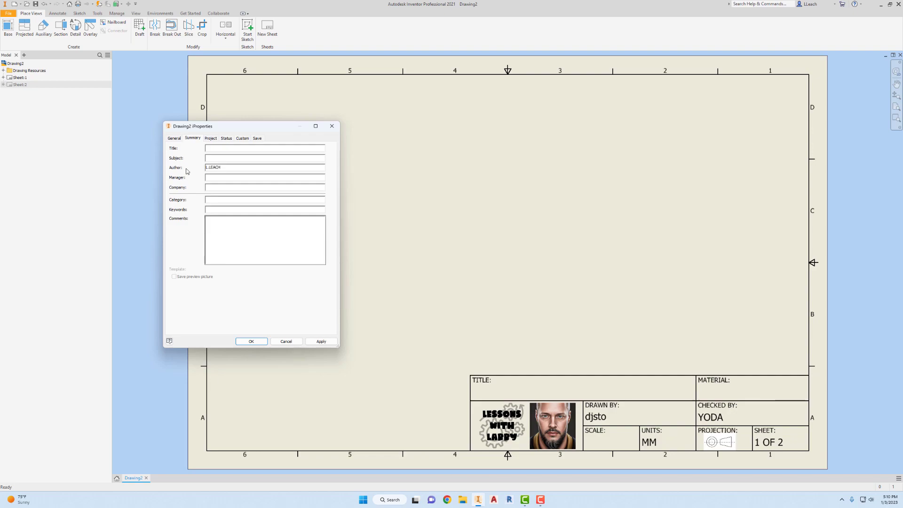
pyautogui.moveTo(268, 126); pyautogui.dragTo(329, 124)
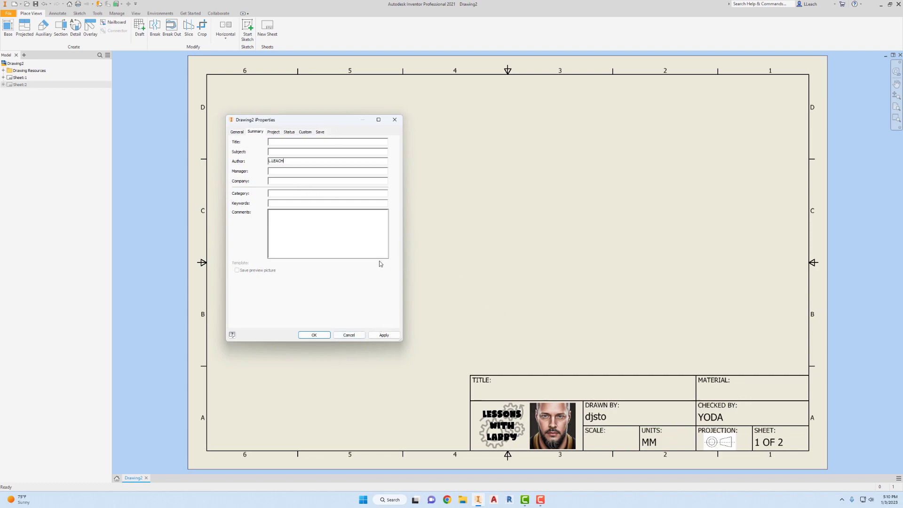
pyautogui.click(384, 335)
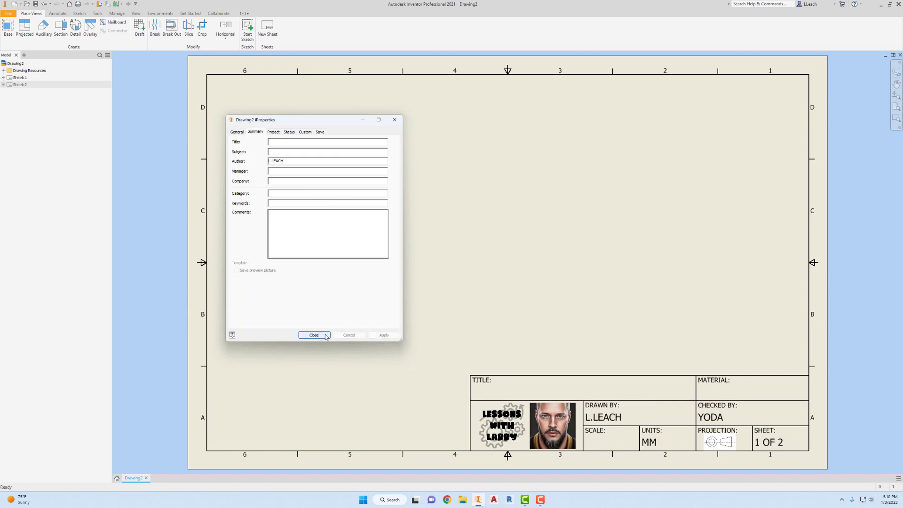
pyautogui.click(314, 335)
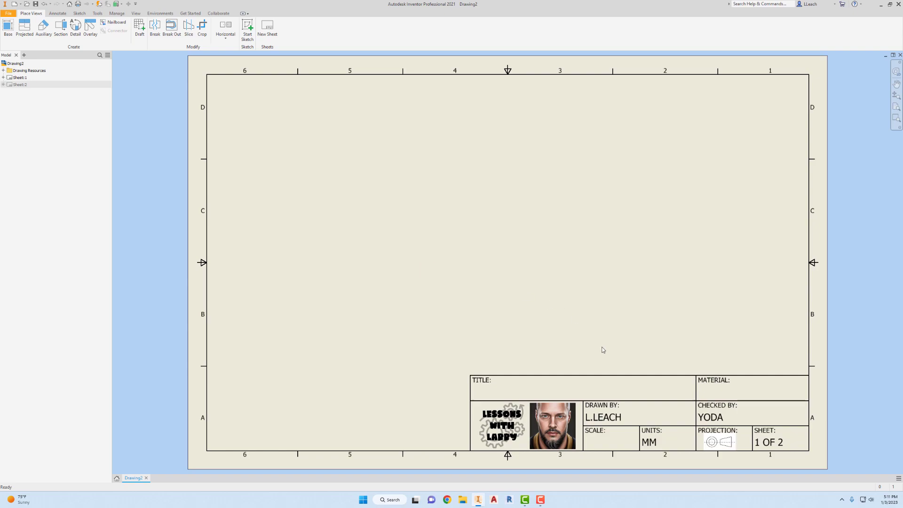